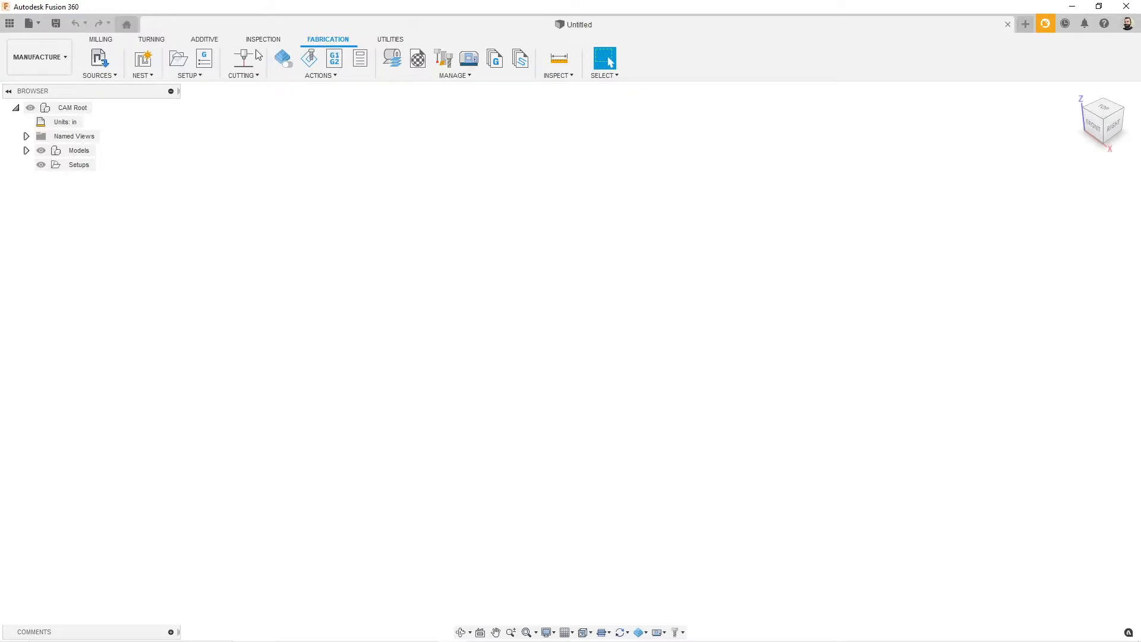
Add 5" Disk, 5" Disk Alum, L Braket A and L Braket B from the Random parts folder as nesting component sources
click(104, 56)
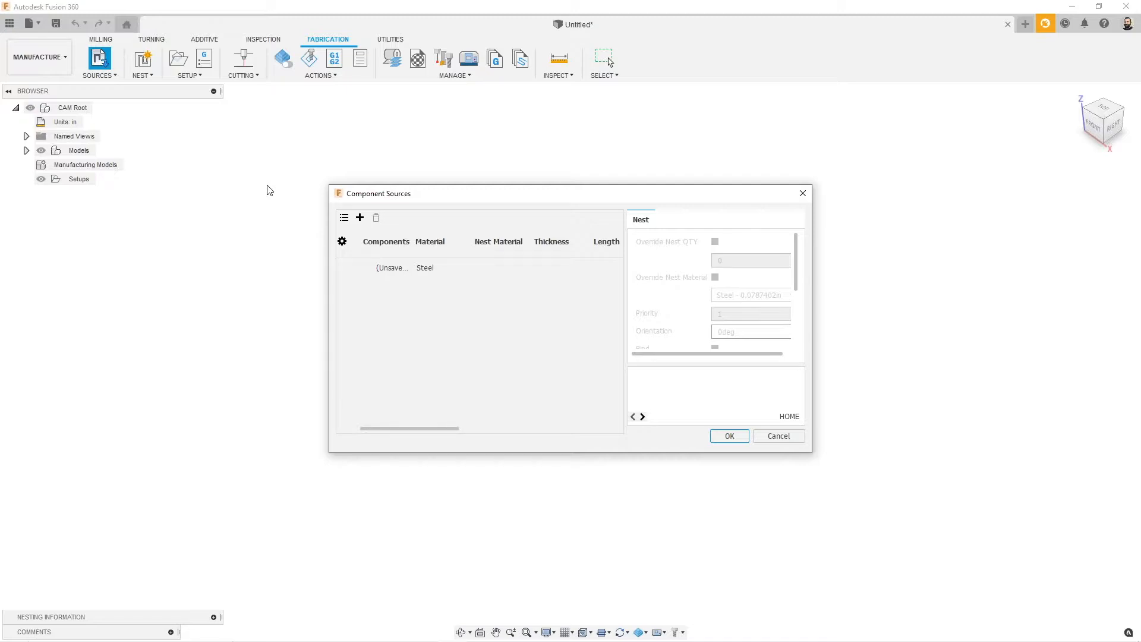
click(359, 218)
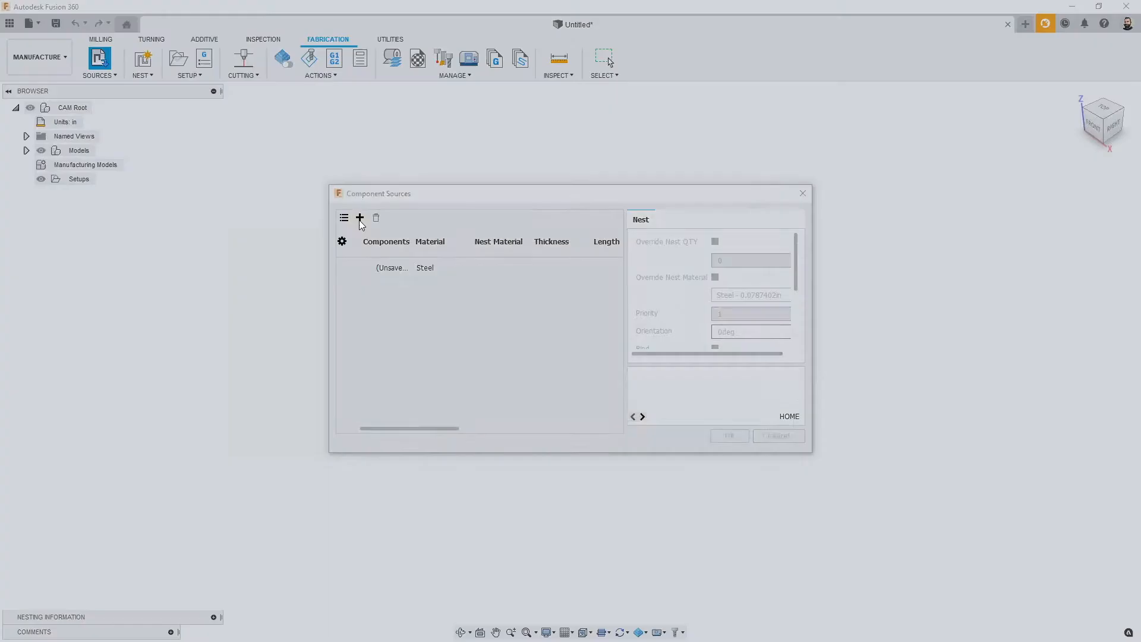
double_click(542, 275)
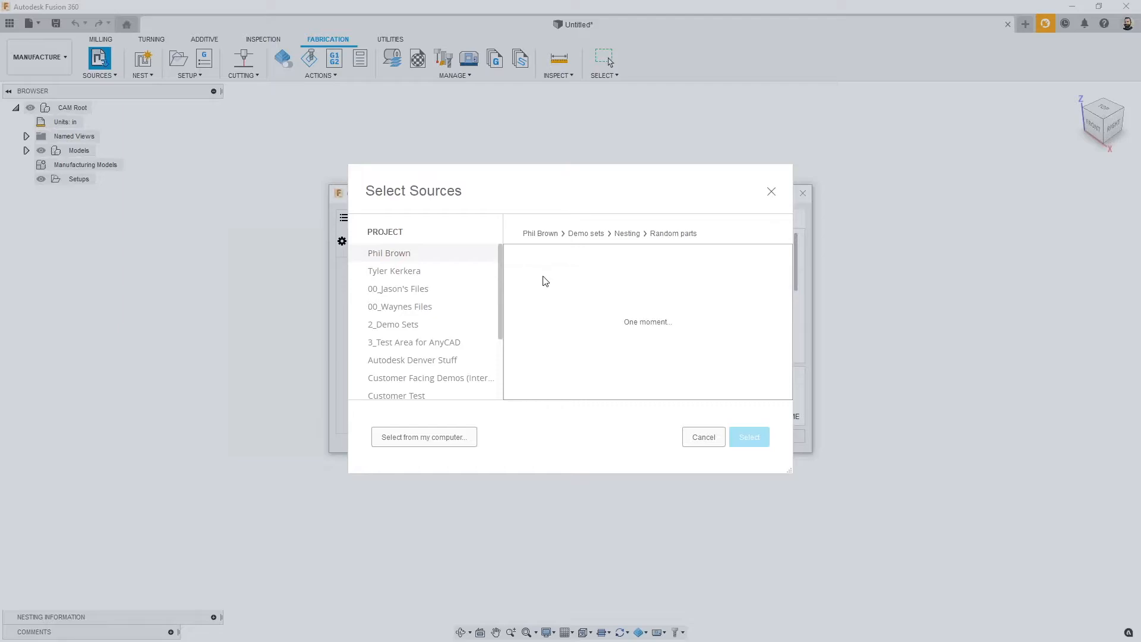
click(574, 330)
shift+click(584, 278)
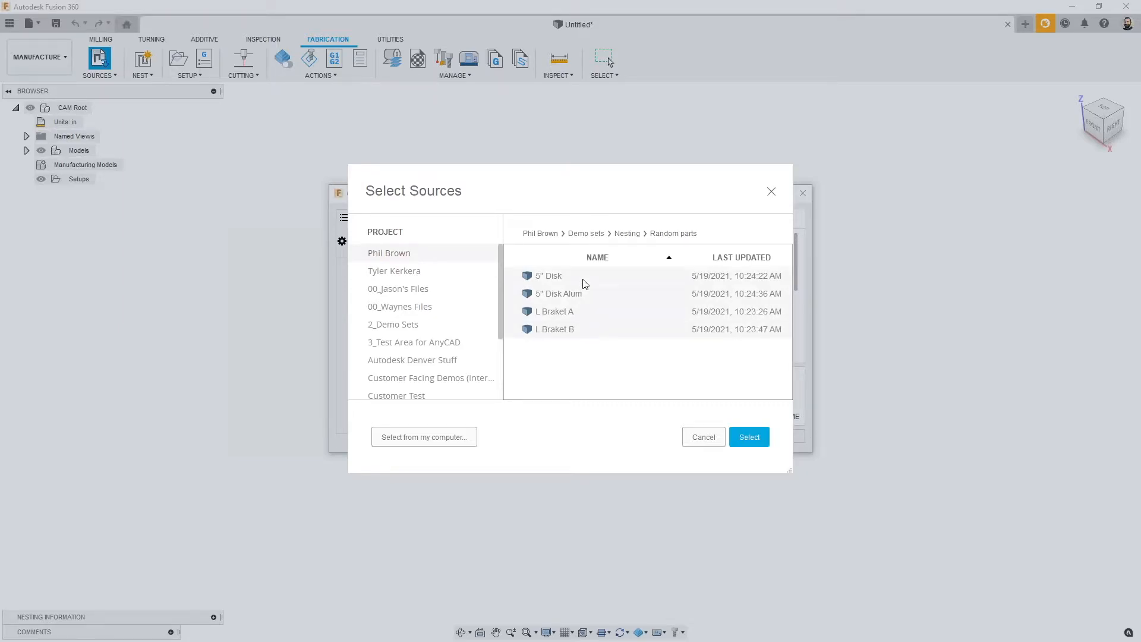
click(748, 437)
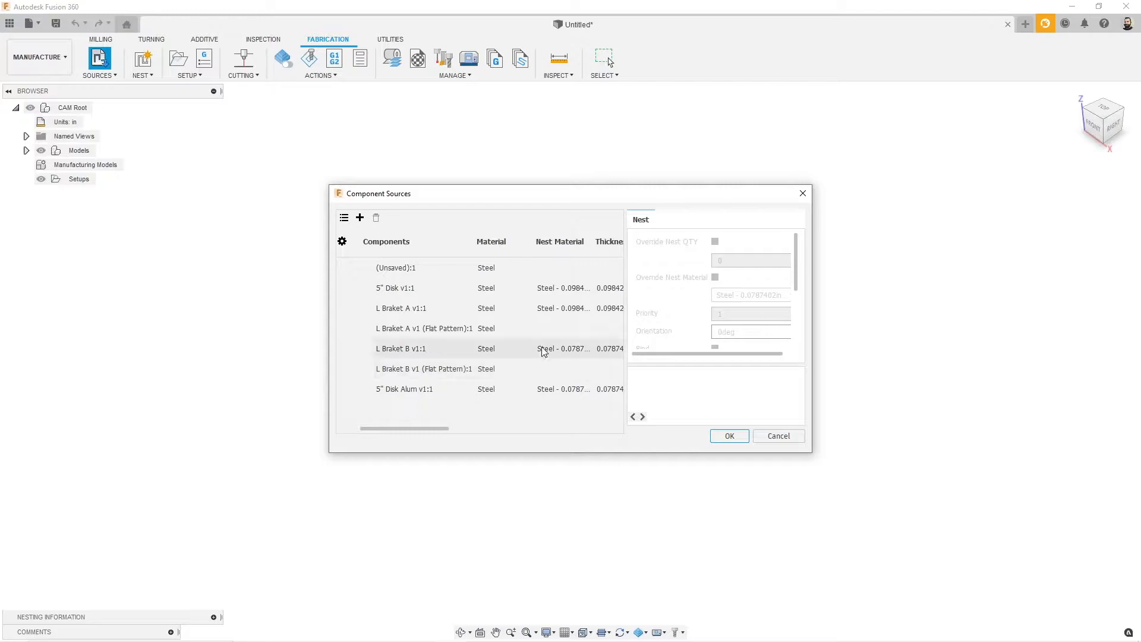
click(484, 288)
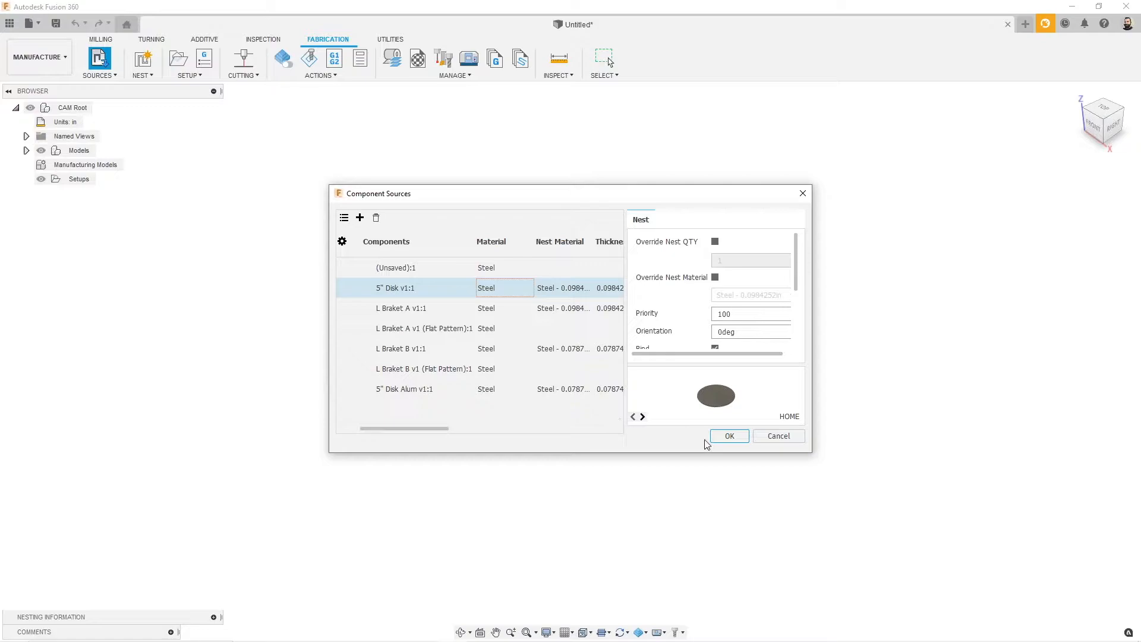
click(720, 442)
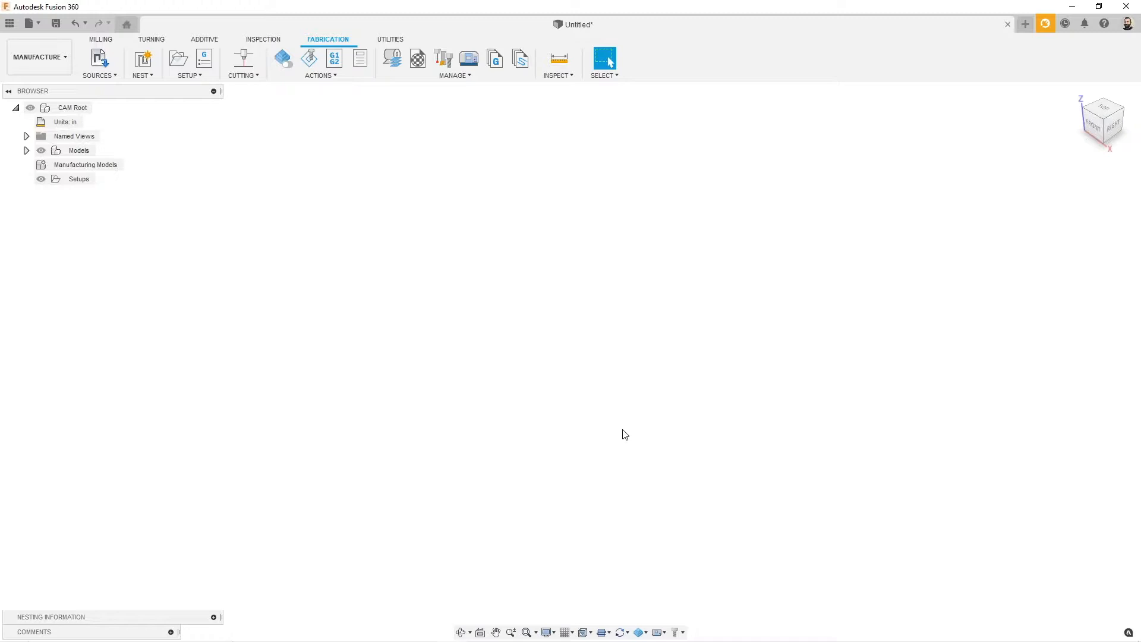
Start a new nest study from the component sources and review its shapes and packaging
click(142, 60)
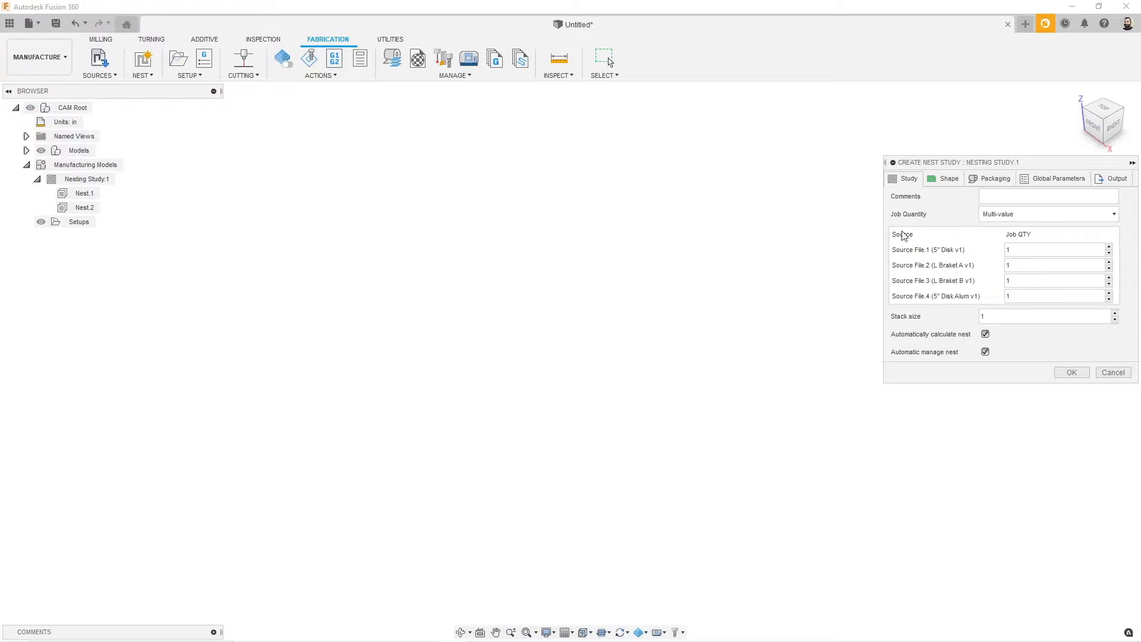
click(946, 179)
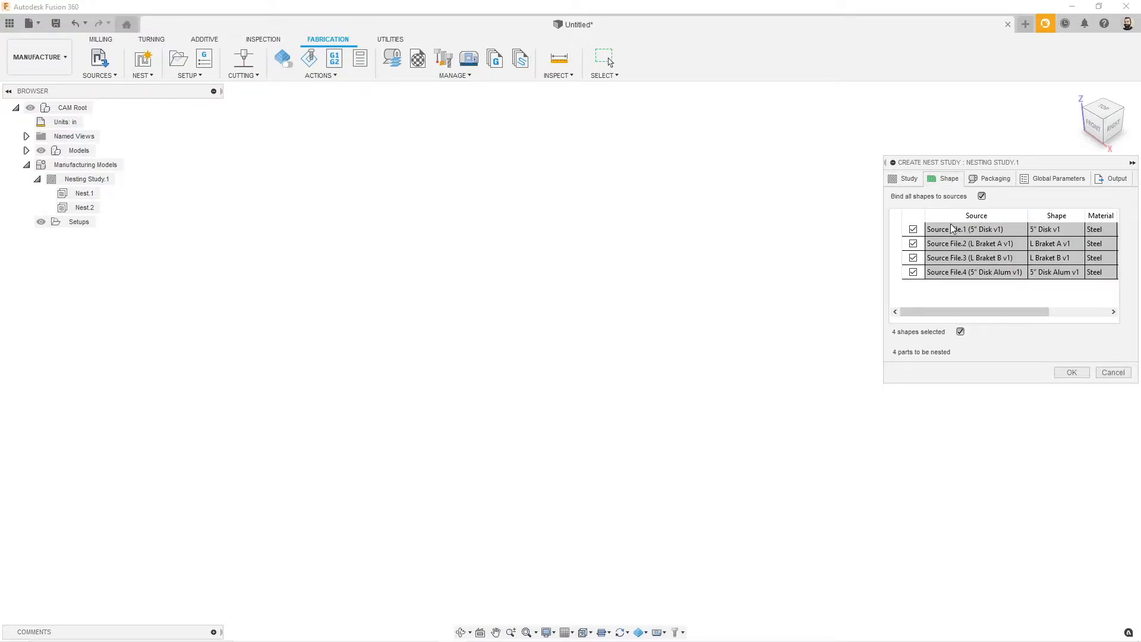
click(995, 183)
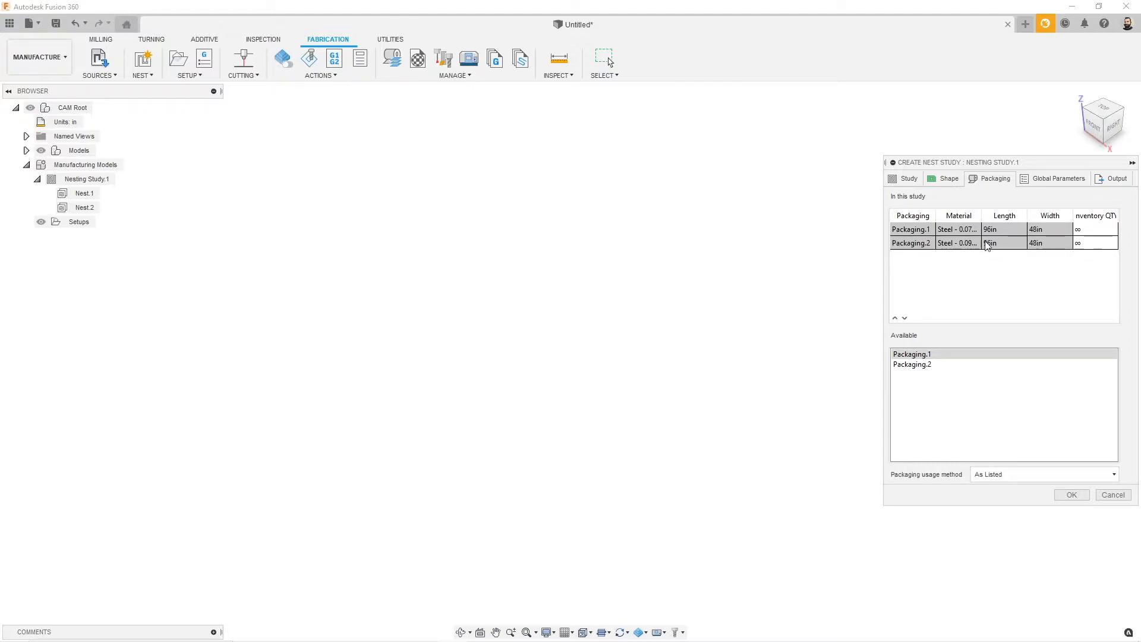
click(910, 184)
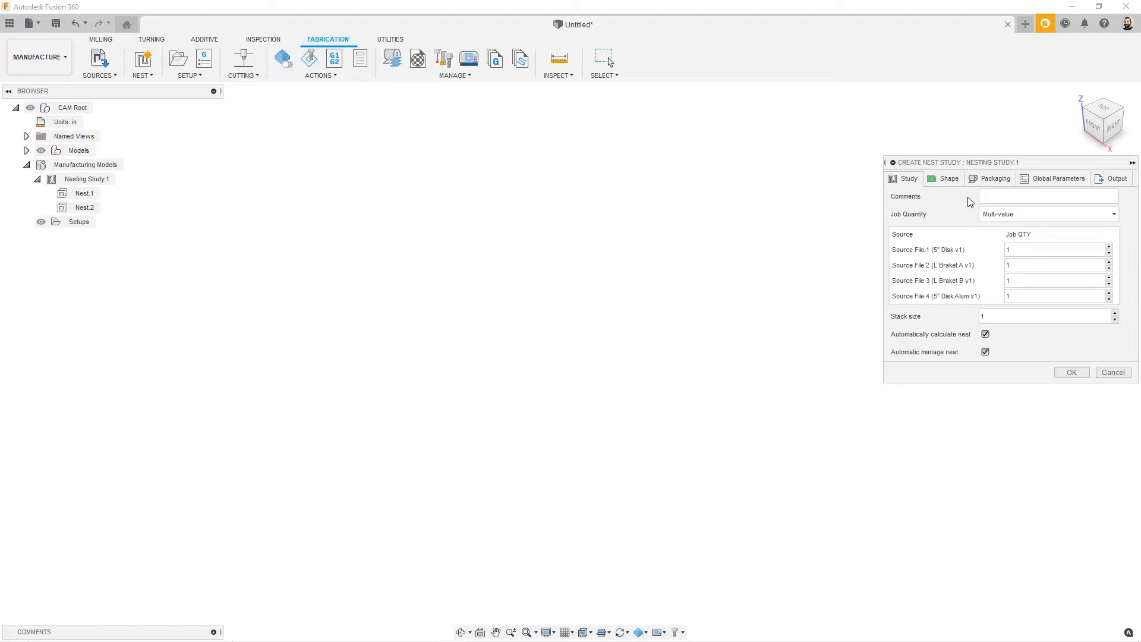
Set the job quantities to 41 for 5" Disk, 107 for L Braket A, 100 for L Braket B and 5 for 5" Disk Alum
click(977, 250)
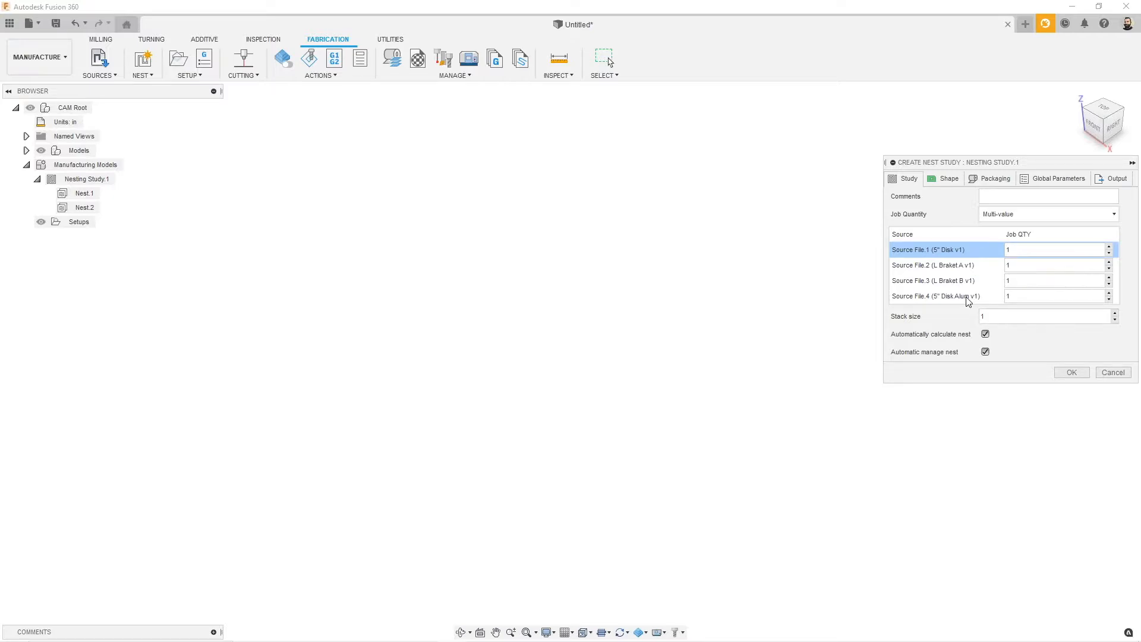
key(BackSpace)
text(41)
click(1016, 271)
text(107)
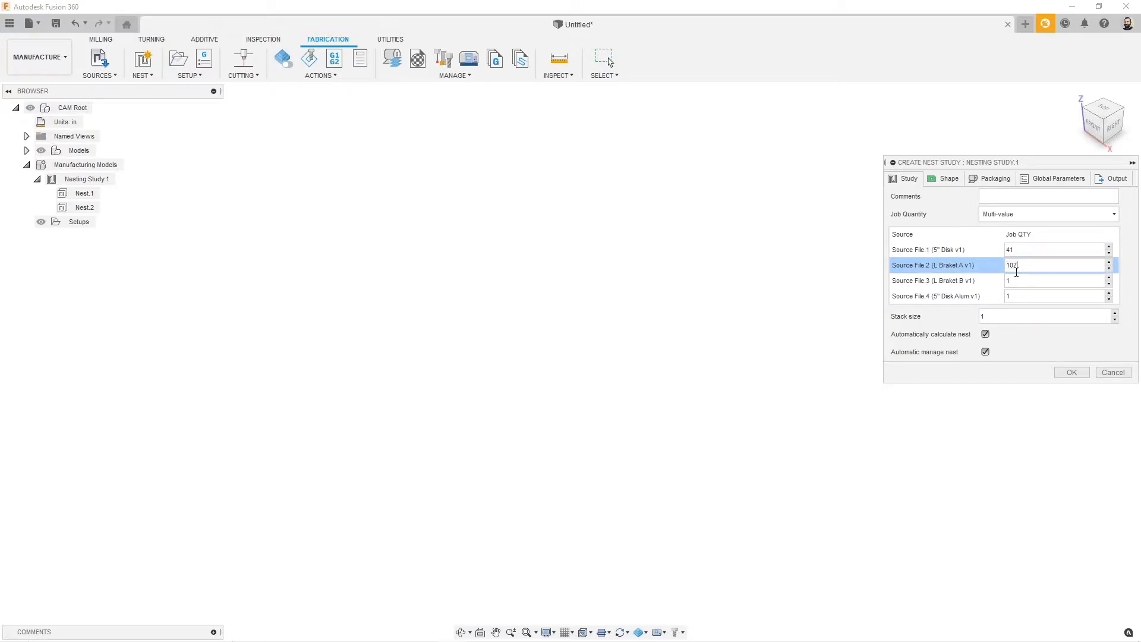
click(1037, 284)
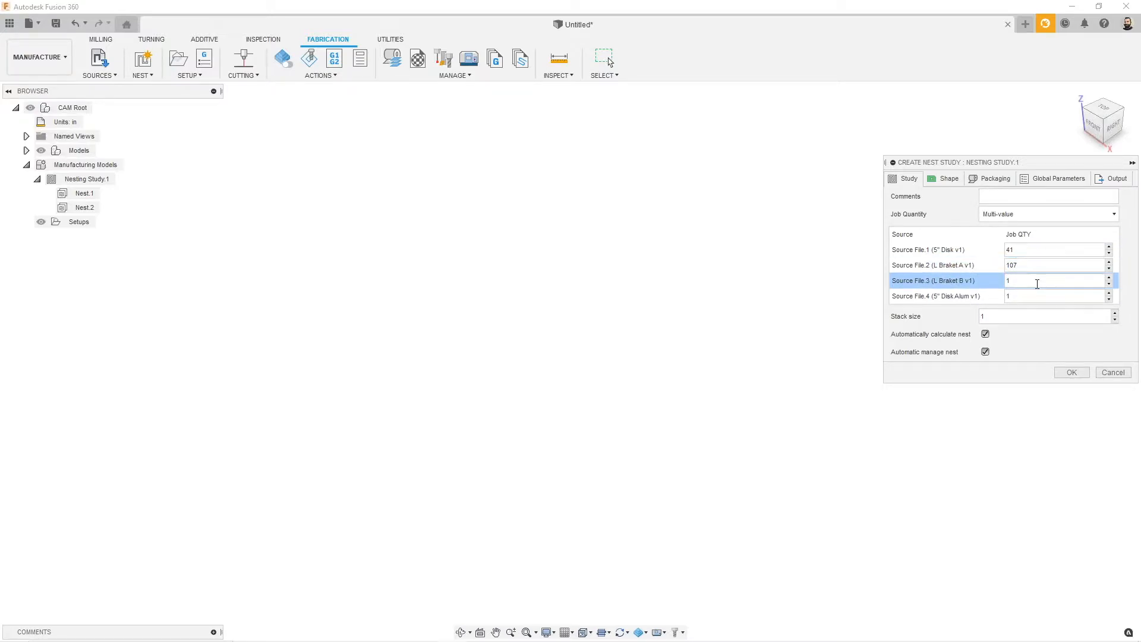
text(100)
click(1040, 294)
text(5)
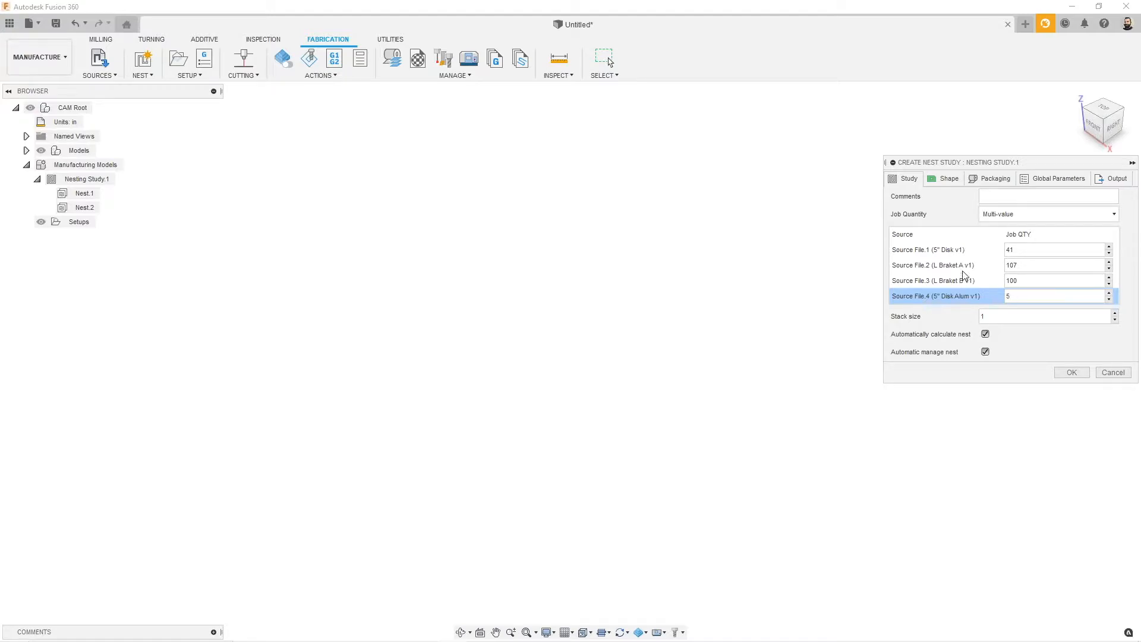
Review the study's global parameters and output options, and generate the nests
click(1036, 182)
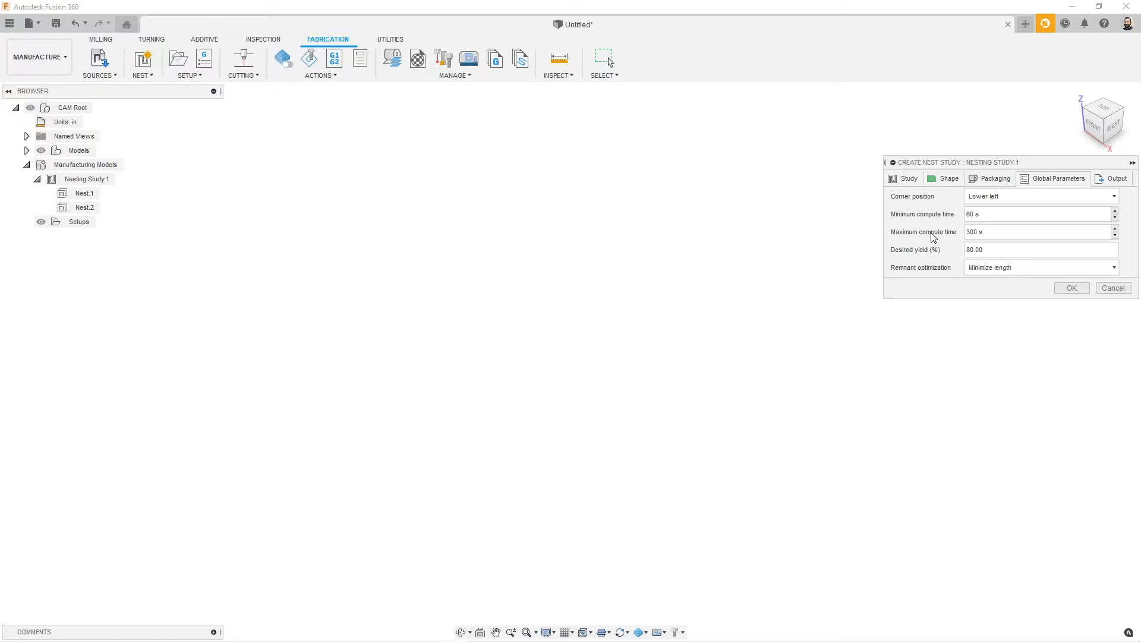
click(1104, 180)
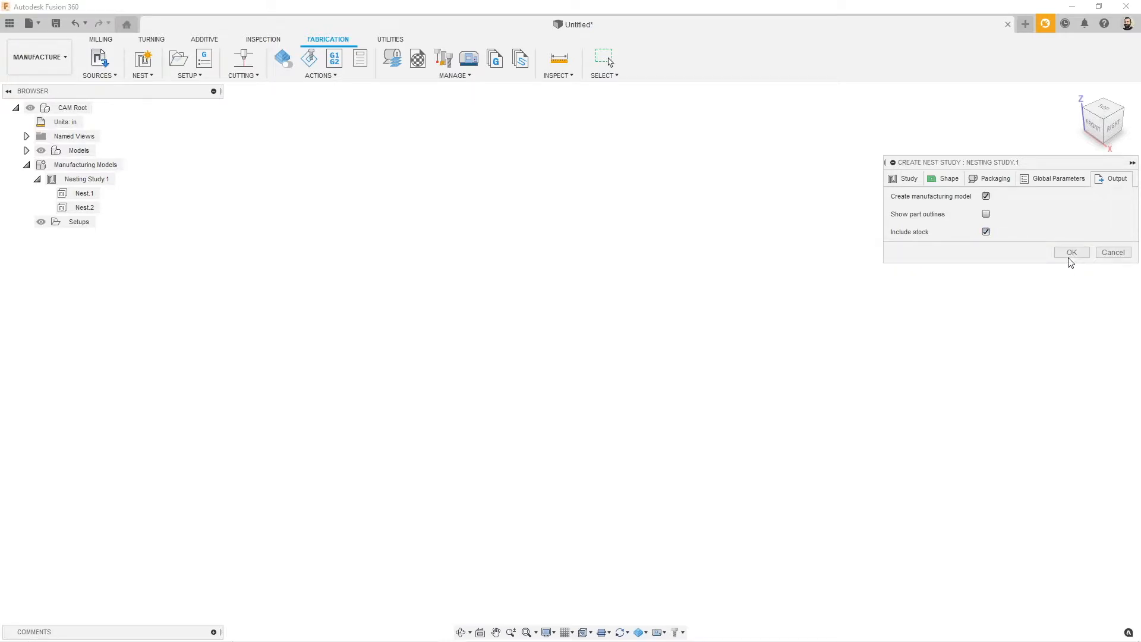
click(1072, 253)
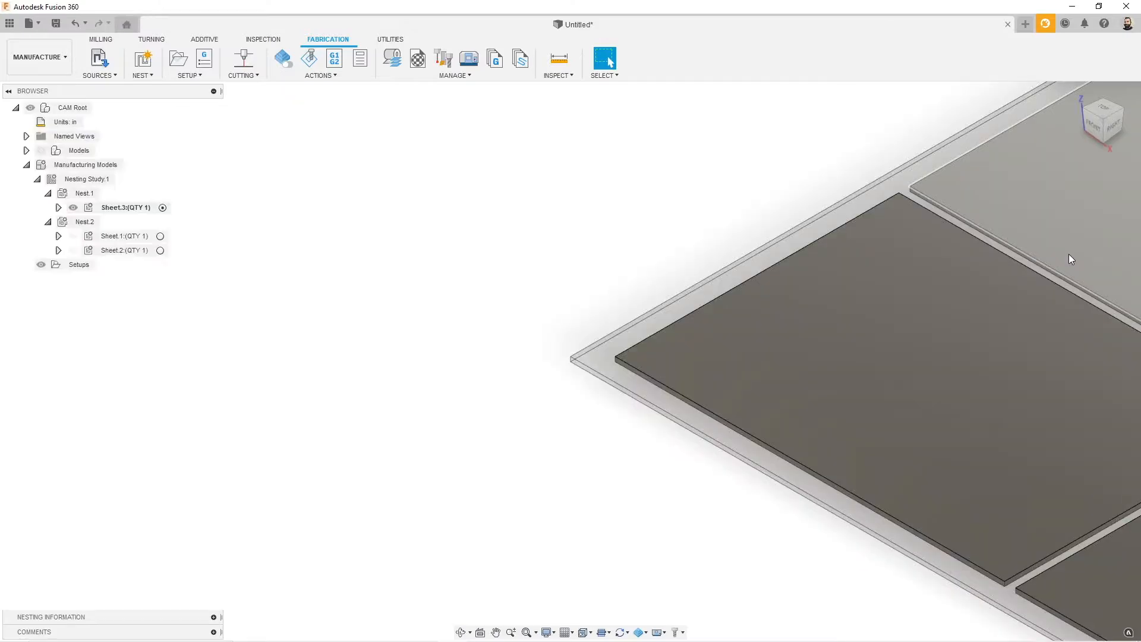
Examine the nested part layout of Sheet.3 in Nest.1
scroll(394, 374, down, 3)
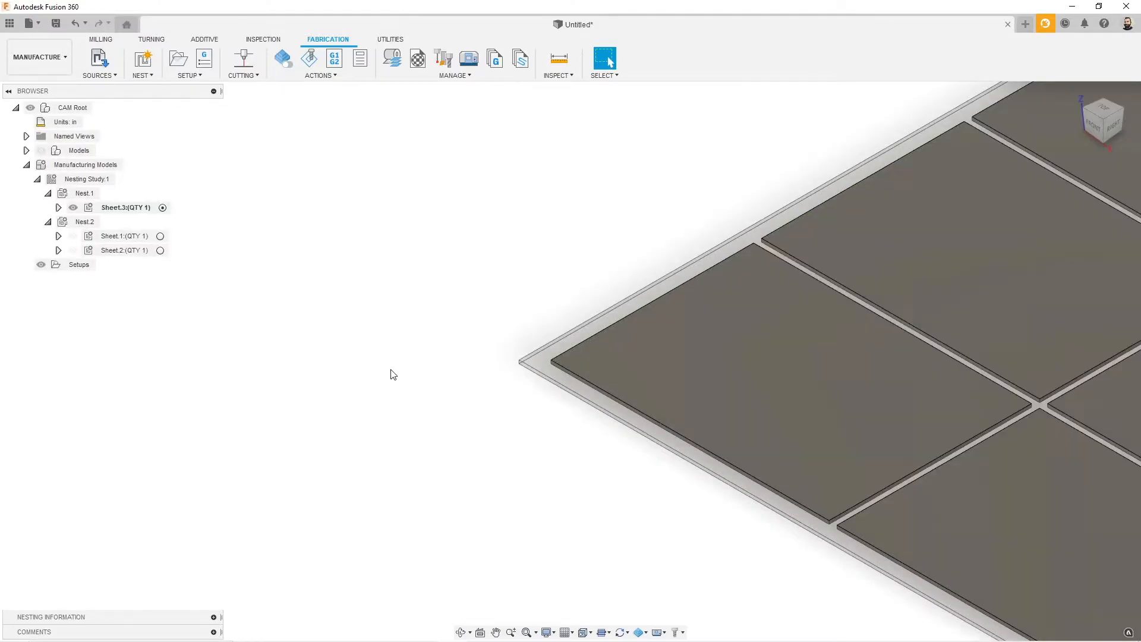
scroll(394, 374, down, 5)
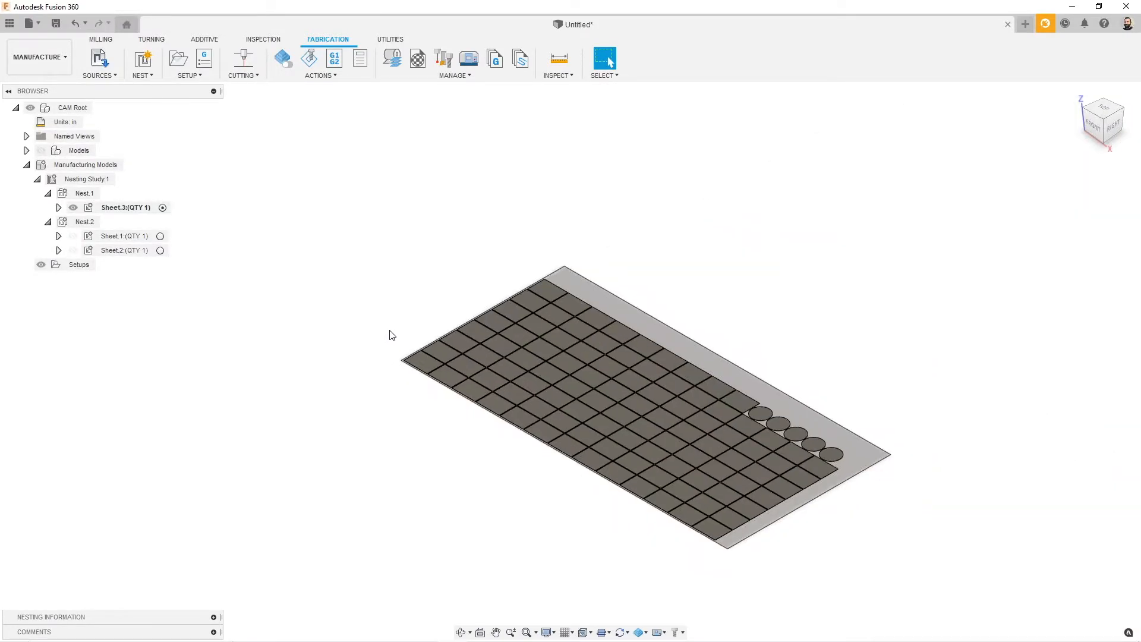
scroll(499, 469, up, 1)
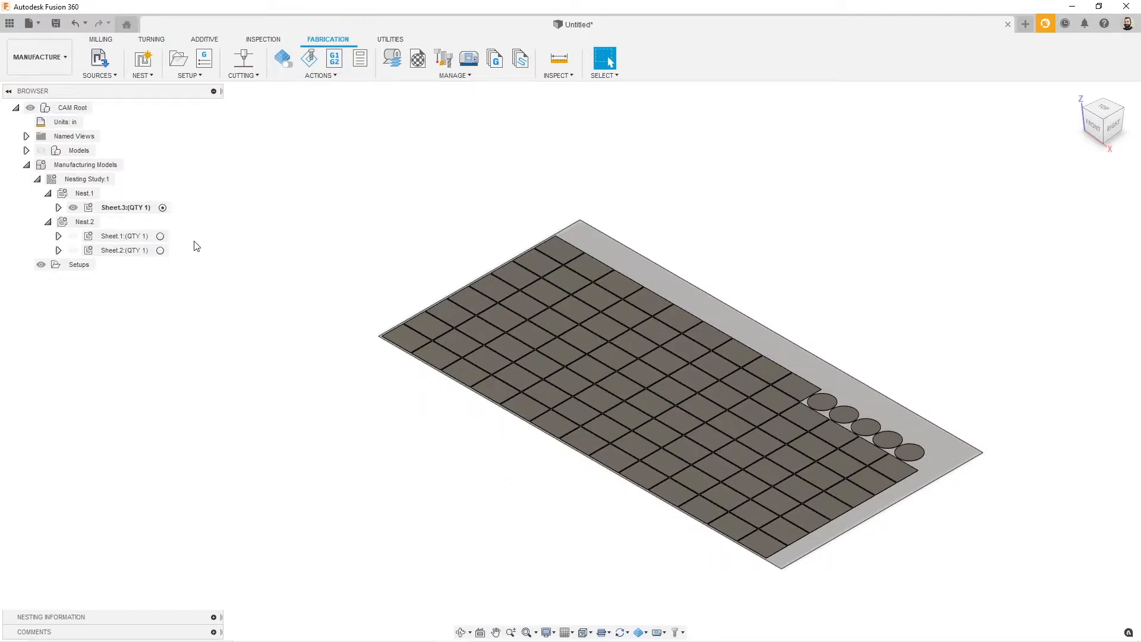
click(90, 197)
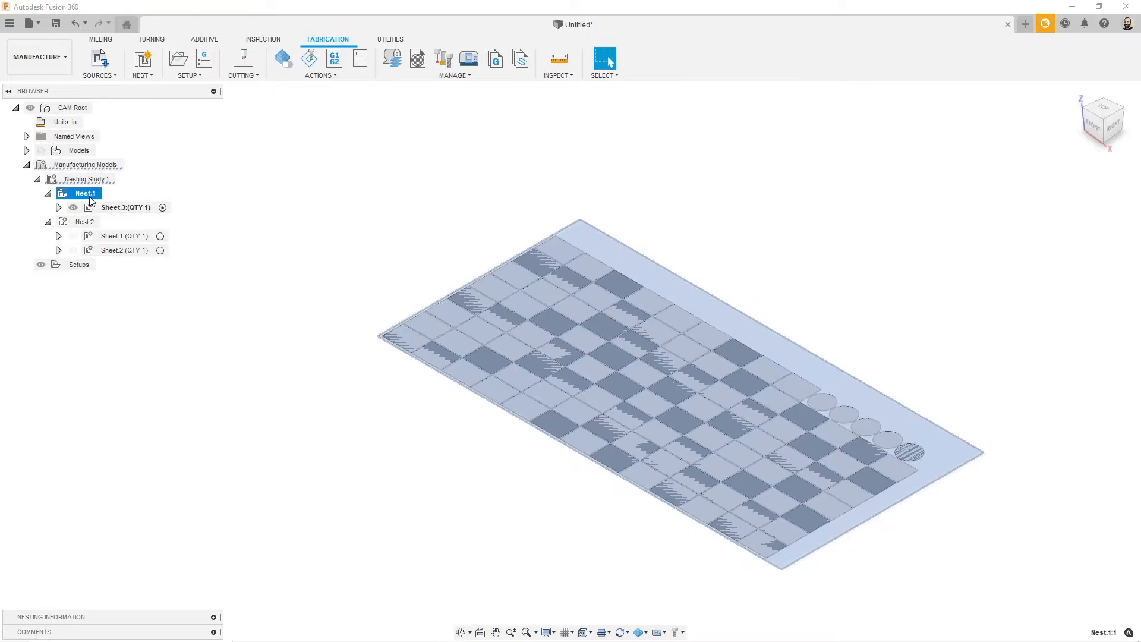
click(123, 212)
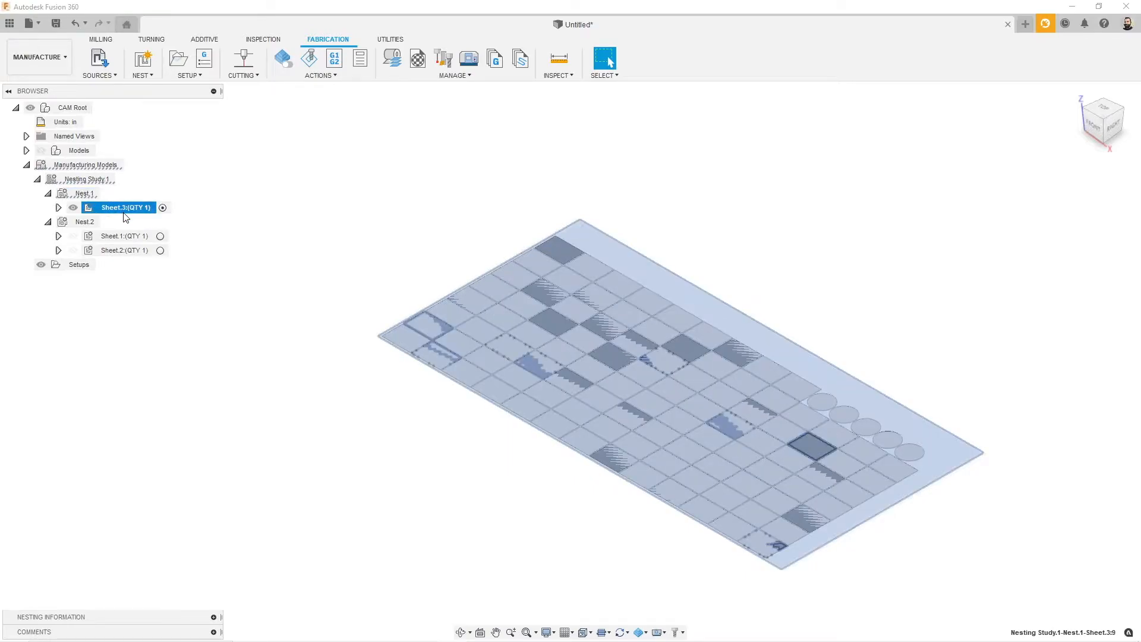
click(237, 252)
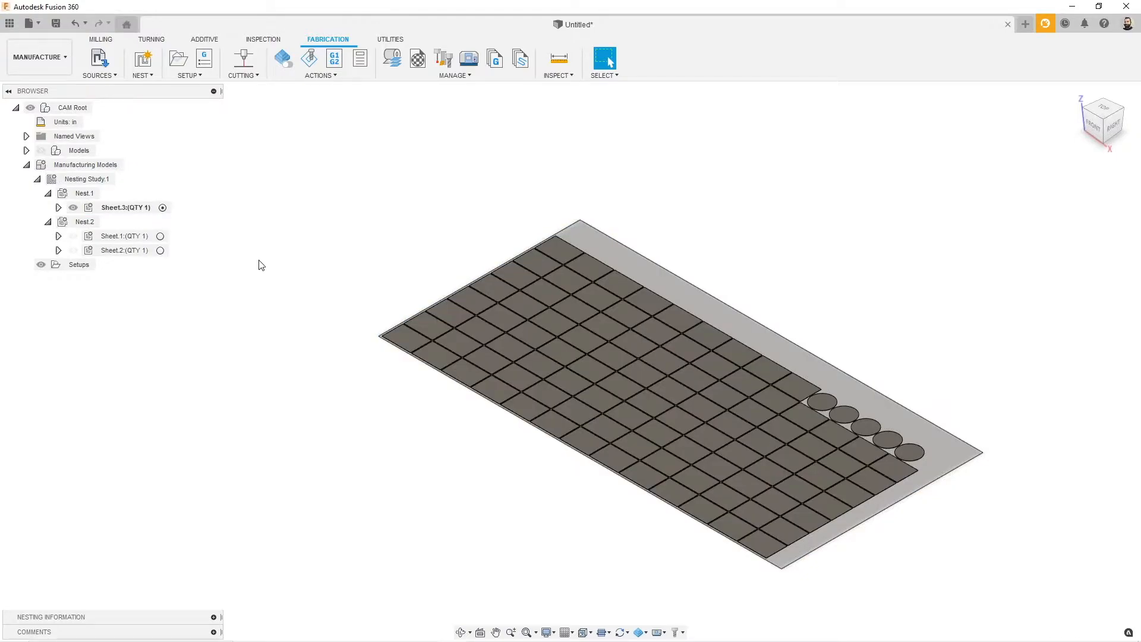
Activate Sheet.1 and then Sheet.2 of Nest.2 and inspect how their parts are laid out
click(122, 235)
click(159, 237)
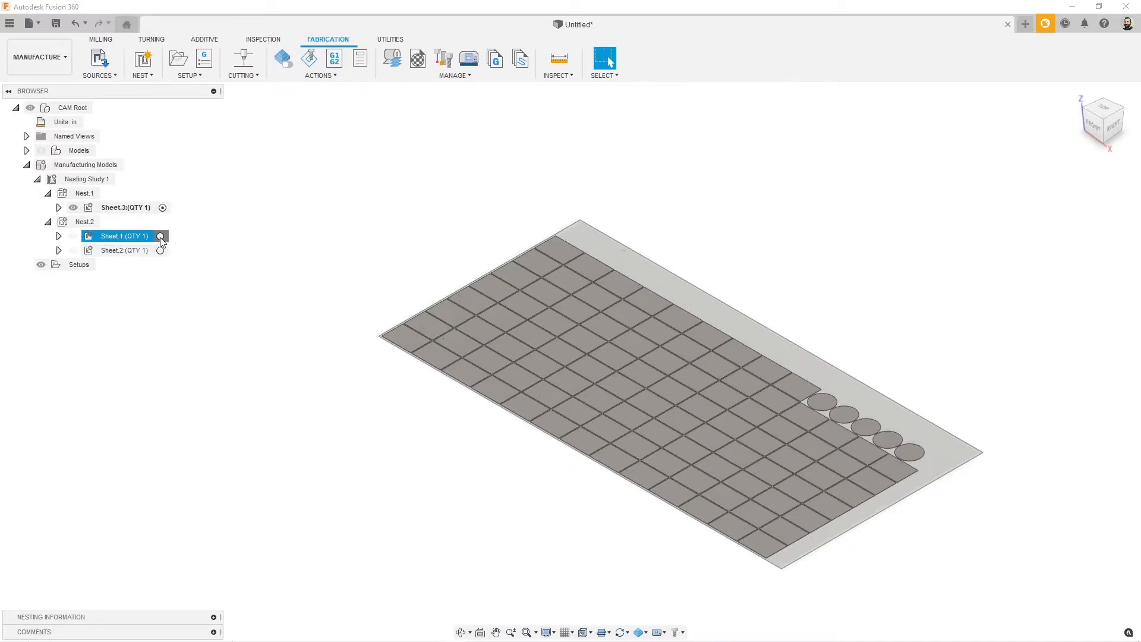
click(236, 258)
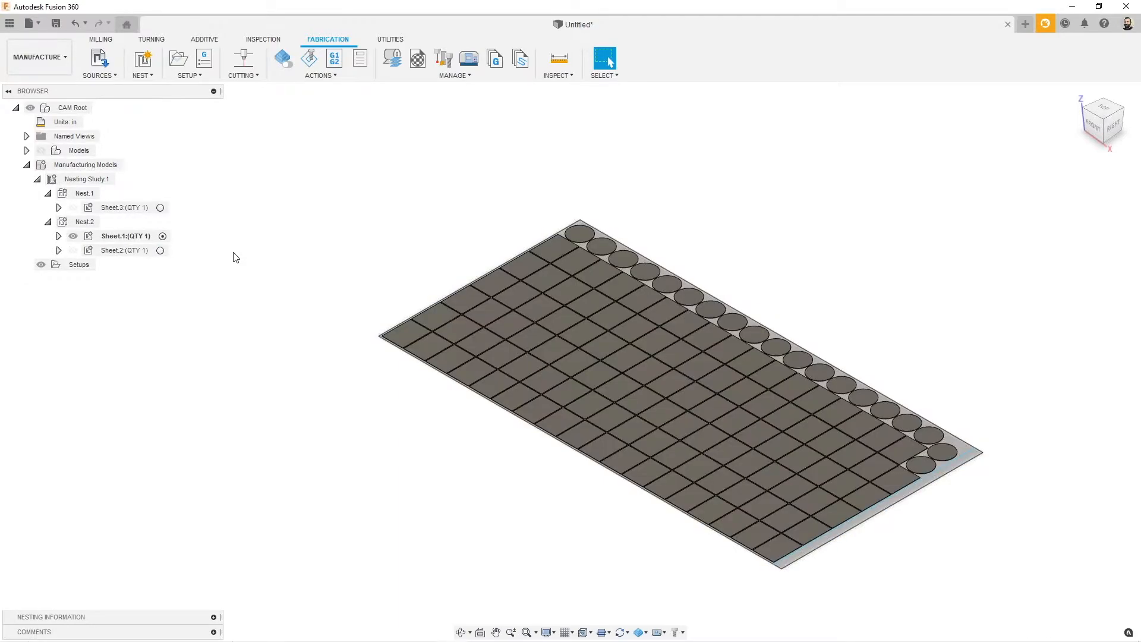
click(157, 254)
click(160, 250)
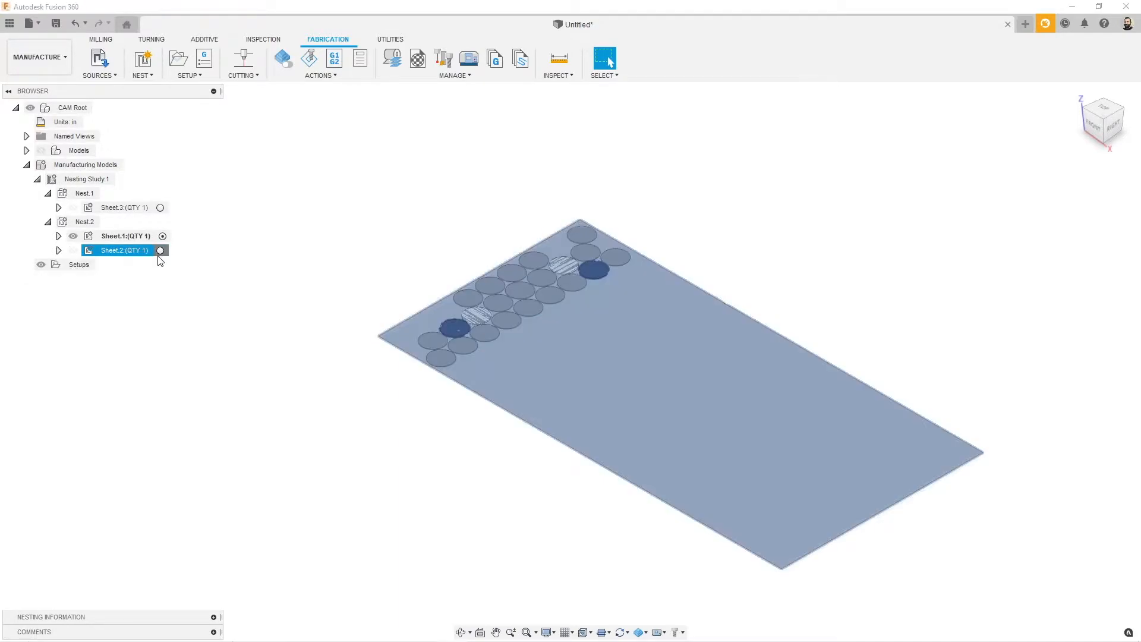
click(216, 281)
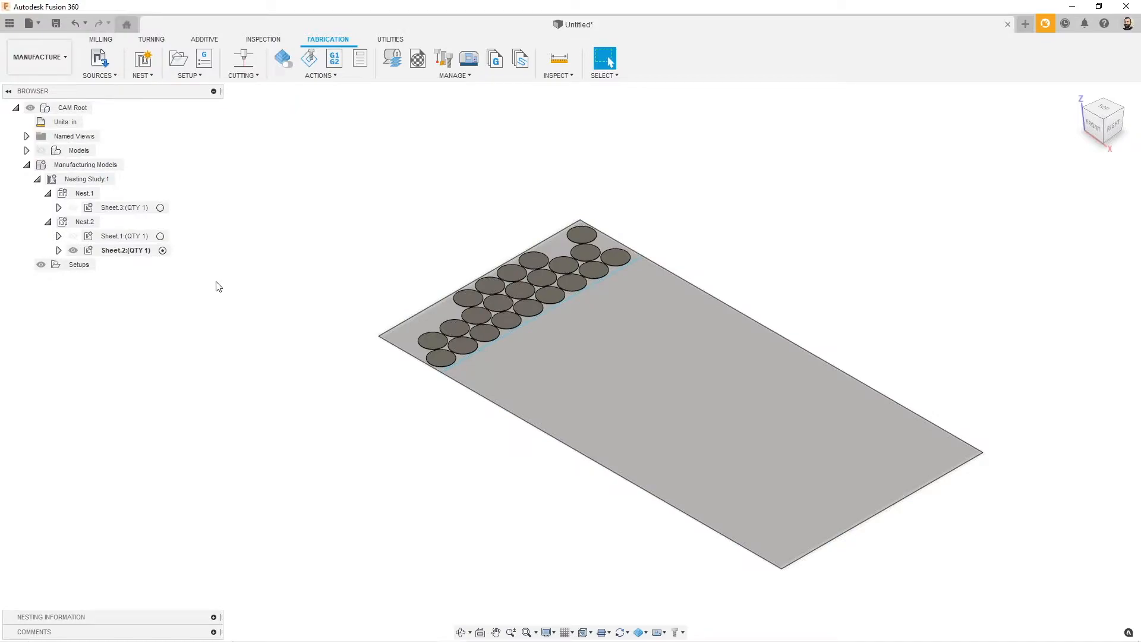
scroll(312, 286, up, 3)
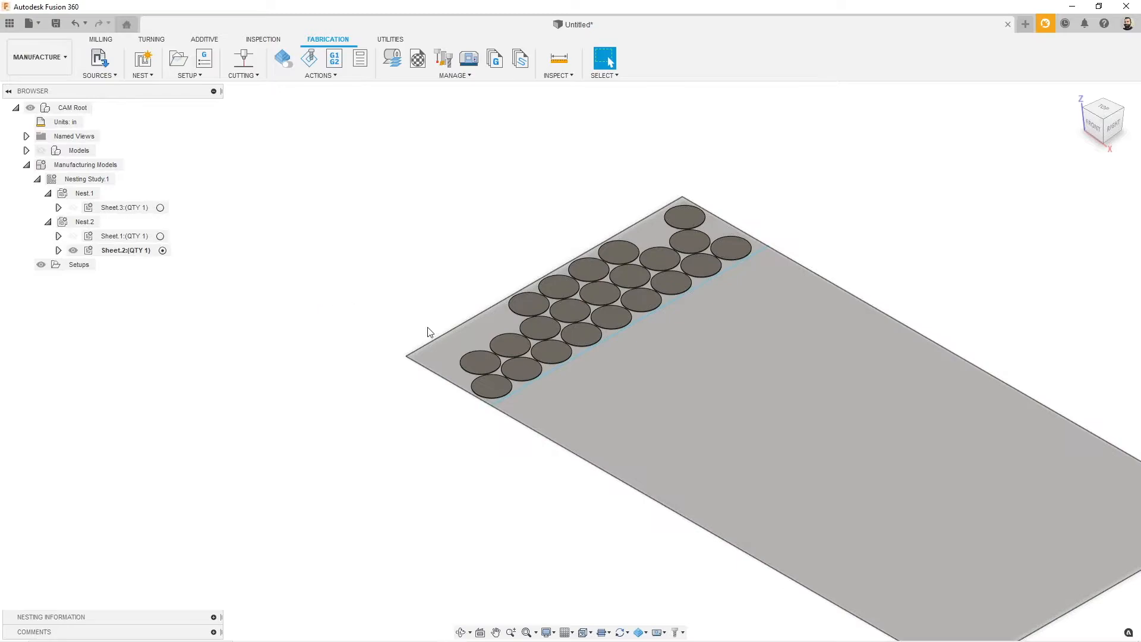
click(580, 361)
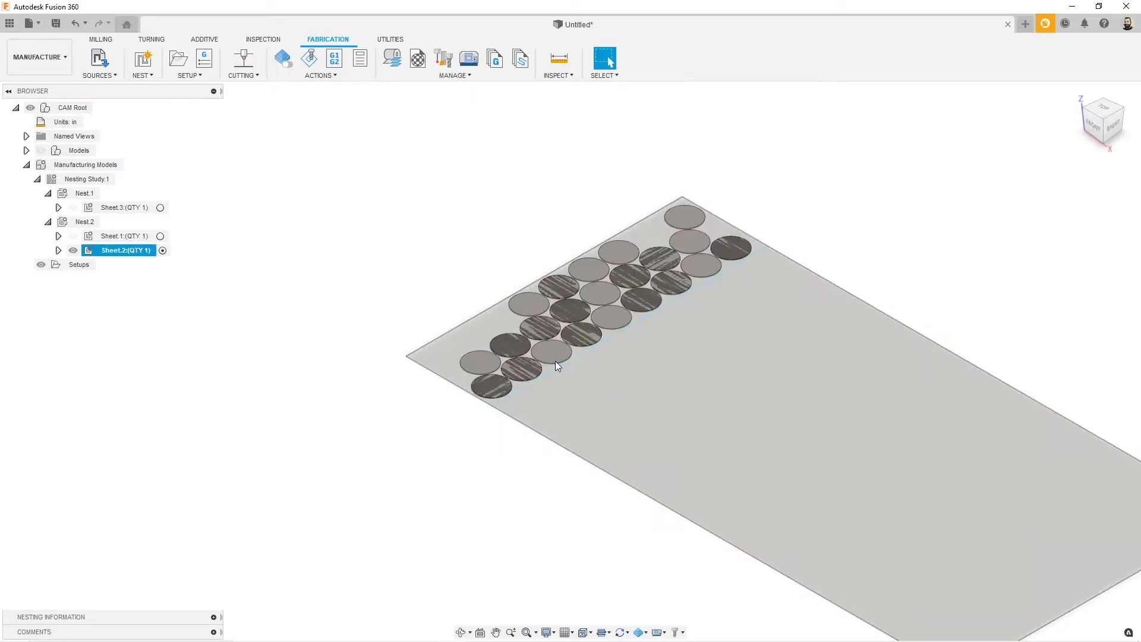
click(253, 348)
scroll(254, 347, down, 3)
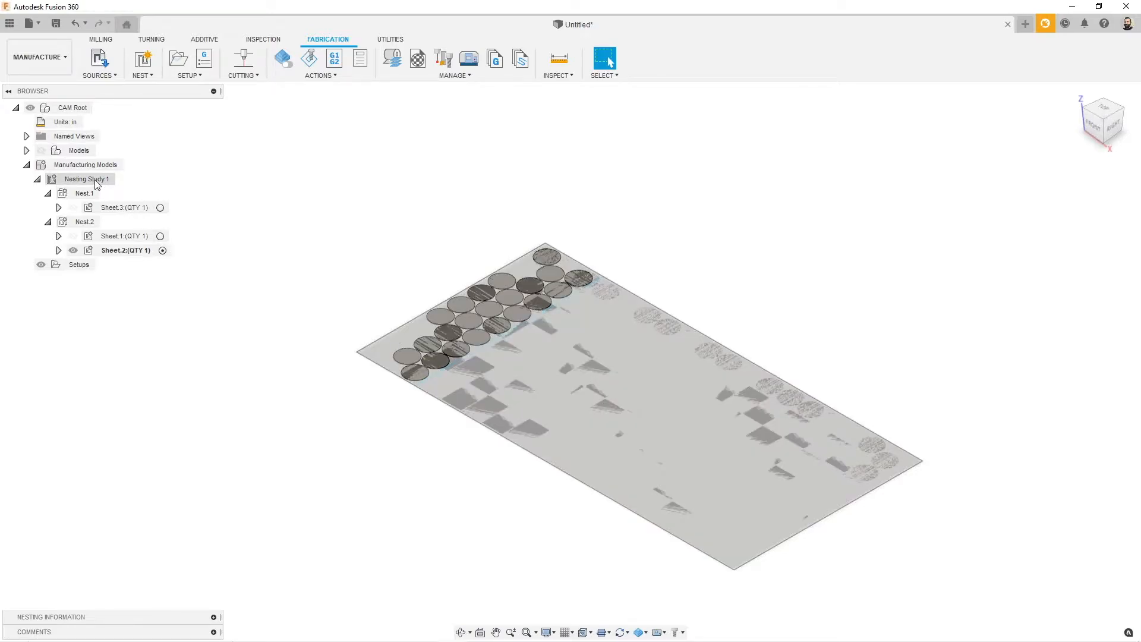
Open the comparison for Nesting Study.1, switch it to the Sheet level and examine the efficiency and cost data of each sheet
right_click(94, 179)
click(125, 226)
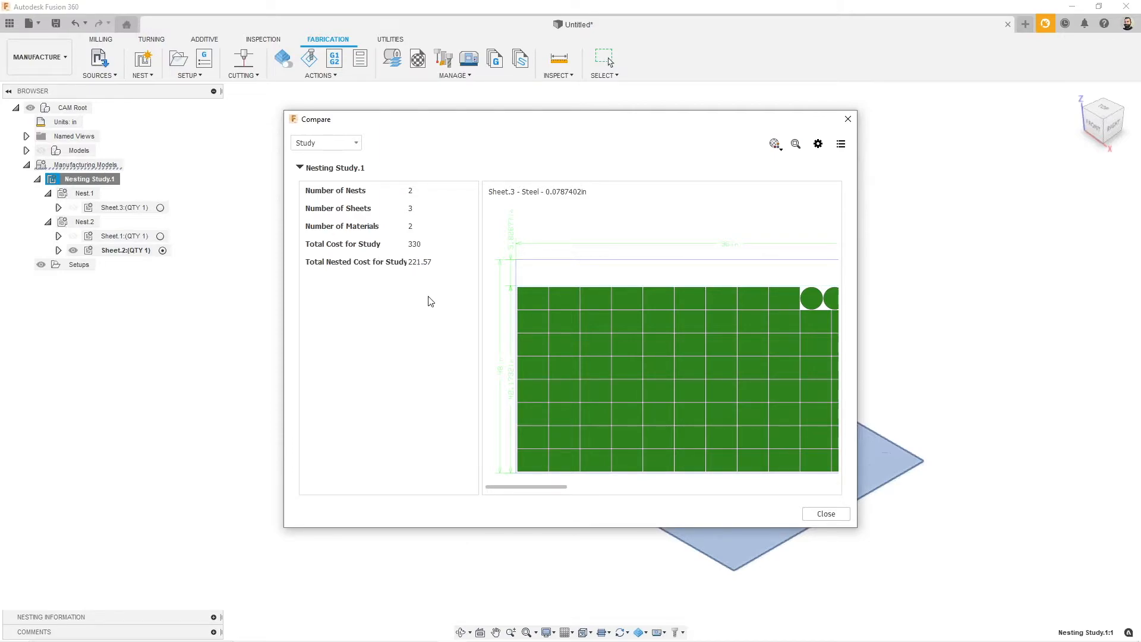
click(350, 147)
click(337, 172)
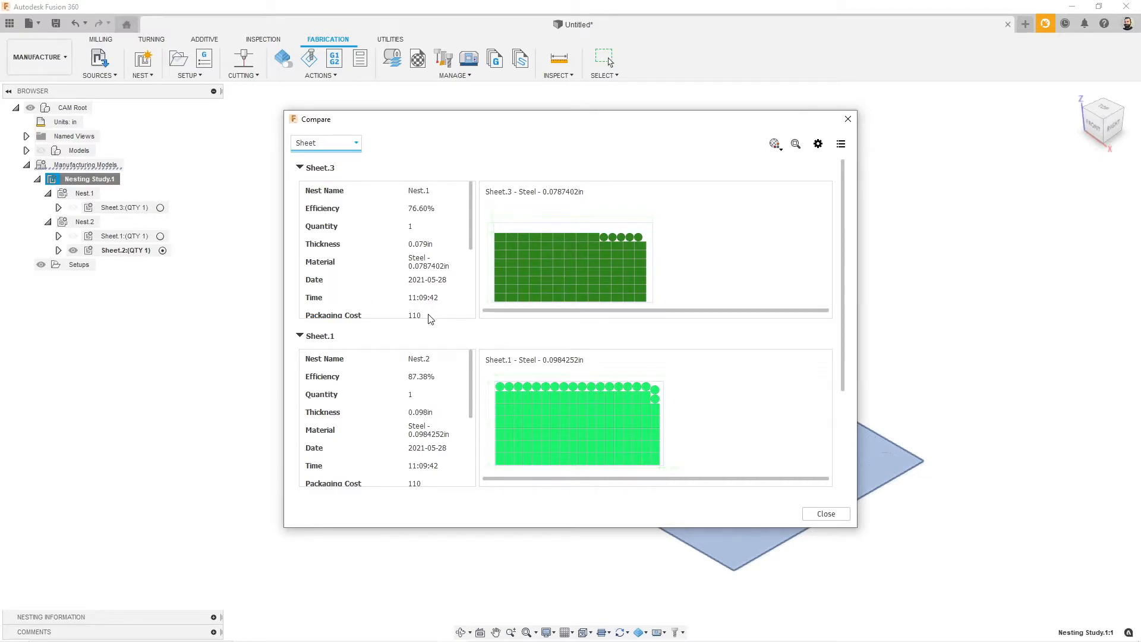
scroll(427, 325, down, 1)
scroll(466, 355, down, 3)
scroll(466, 431, down, 5)
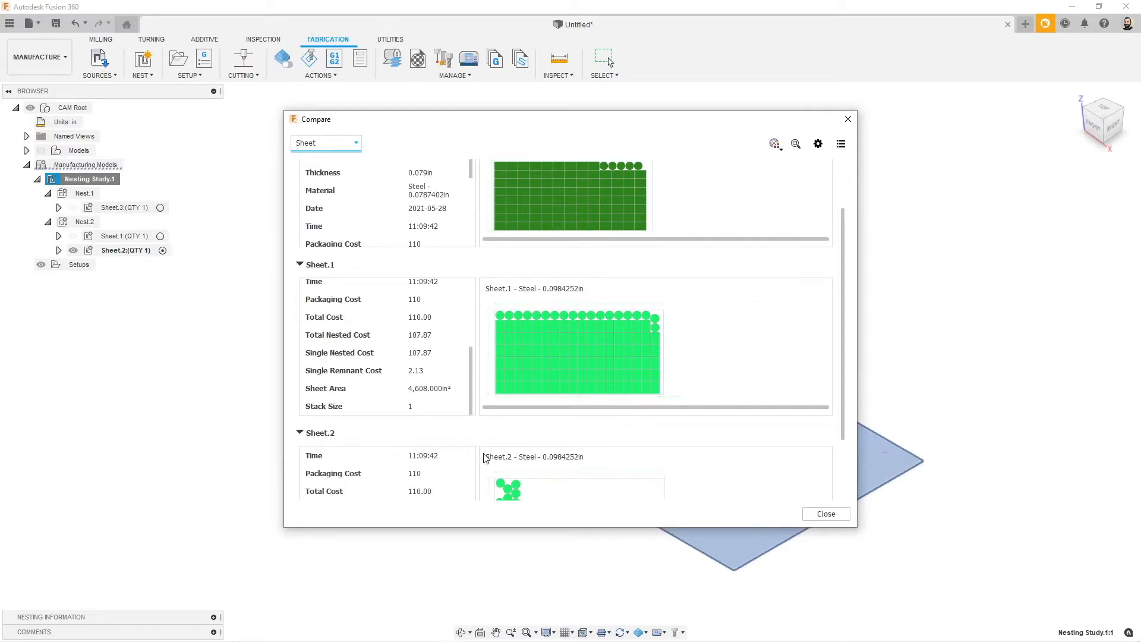
scroll(707, 464, down, 2)
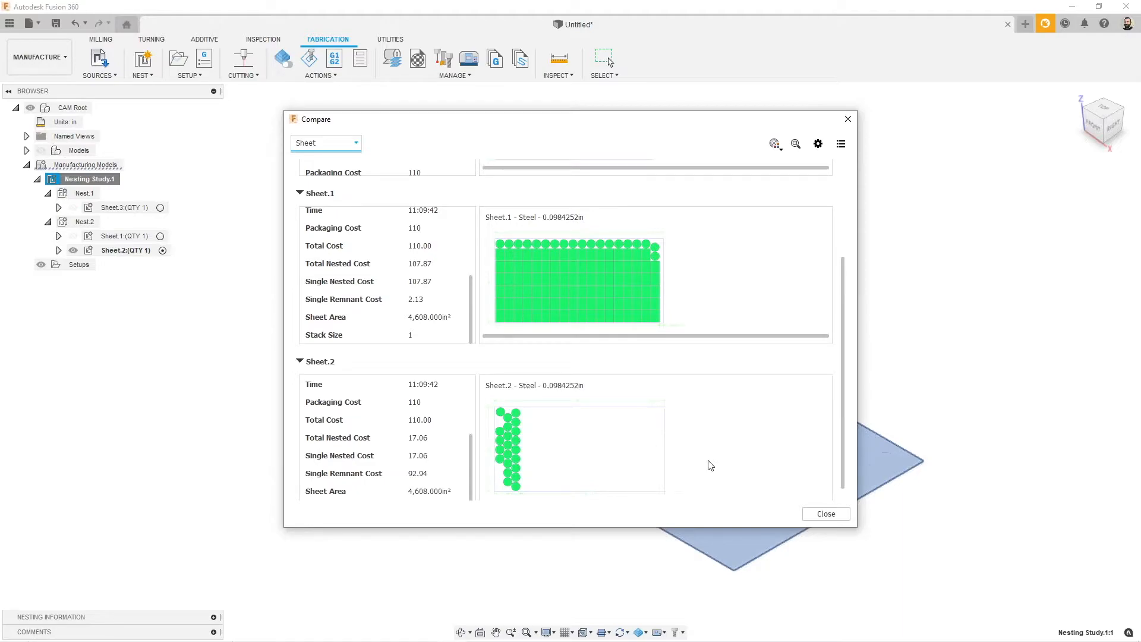
Close the sheet comparison and activate Sheet.3 of Nest.1
click(818, 517)
click(398, 450)
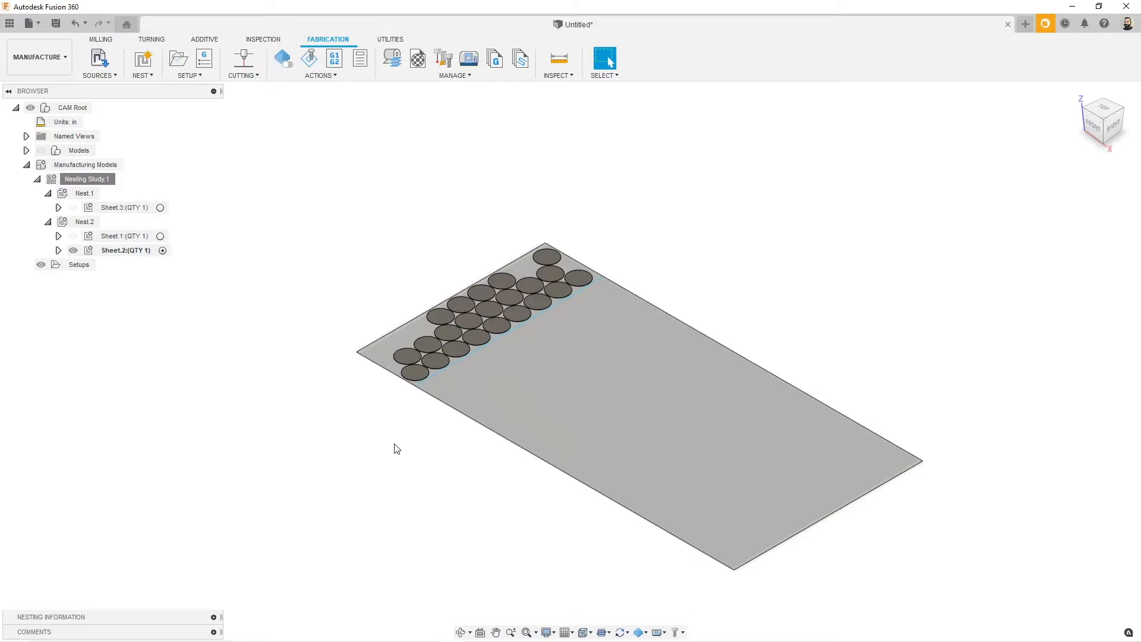
click(136, 210)
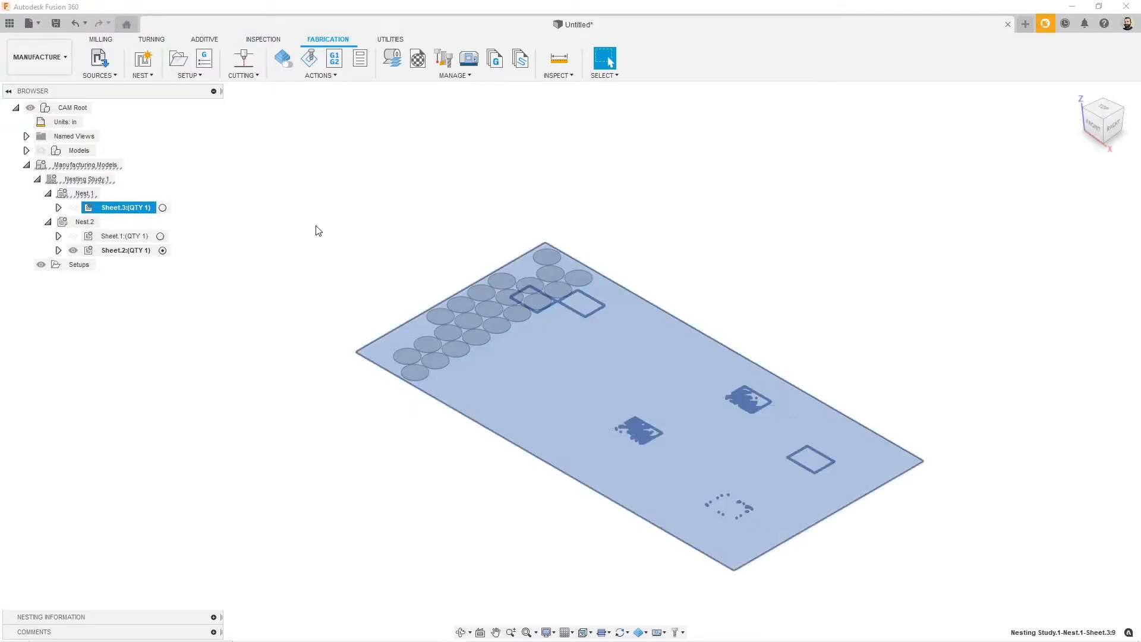
click(162, 208)
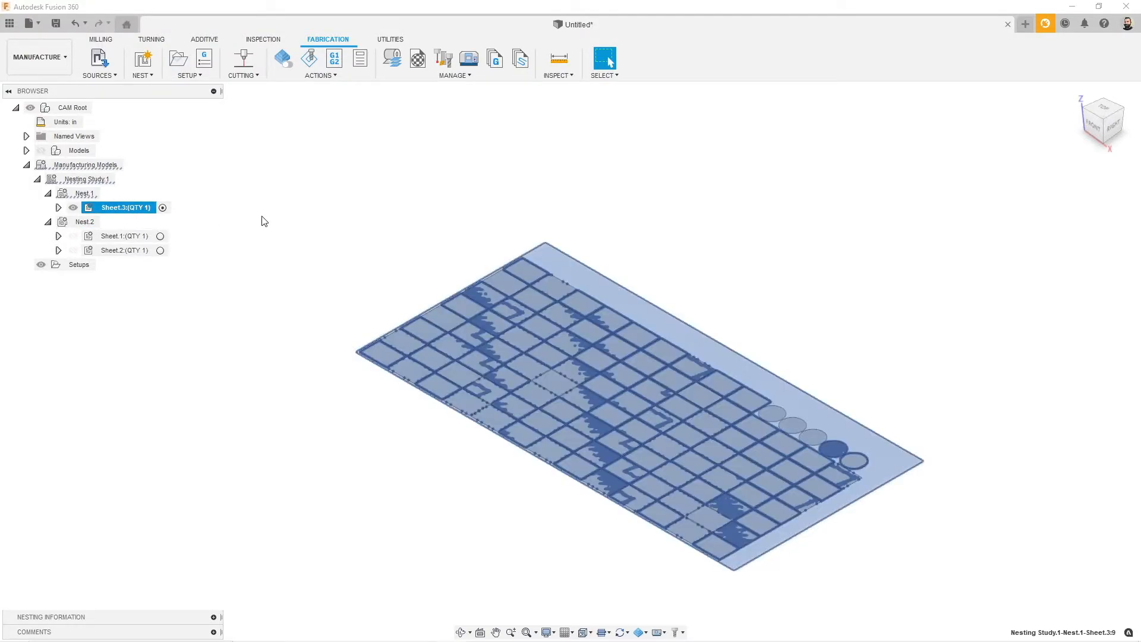
click(304, 225)
Create a setup from the Sheet.3 manufacturing model and check its origin at the sheet corner
right_click(135, 209)
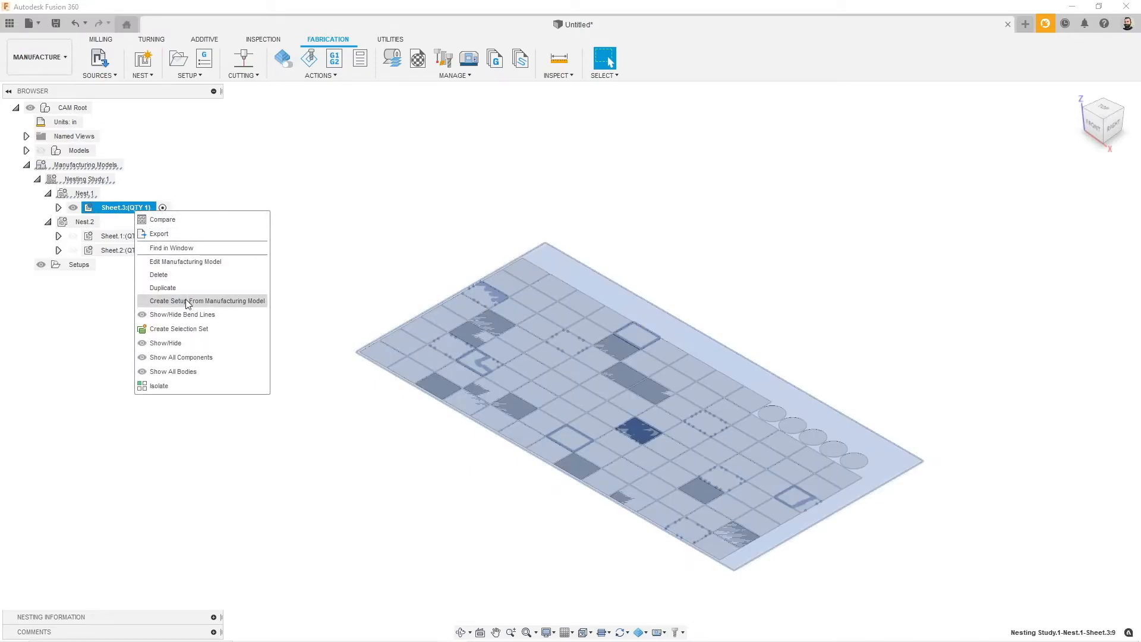
click(188, 301)
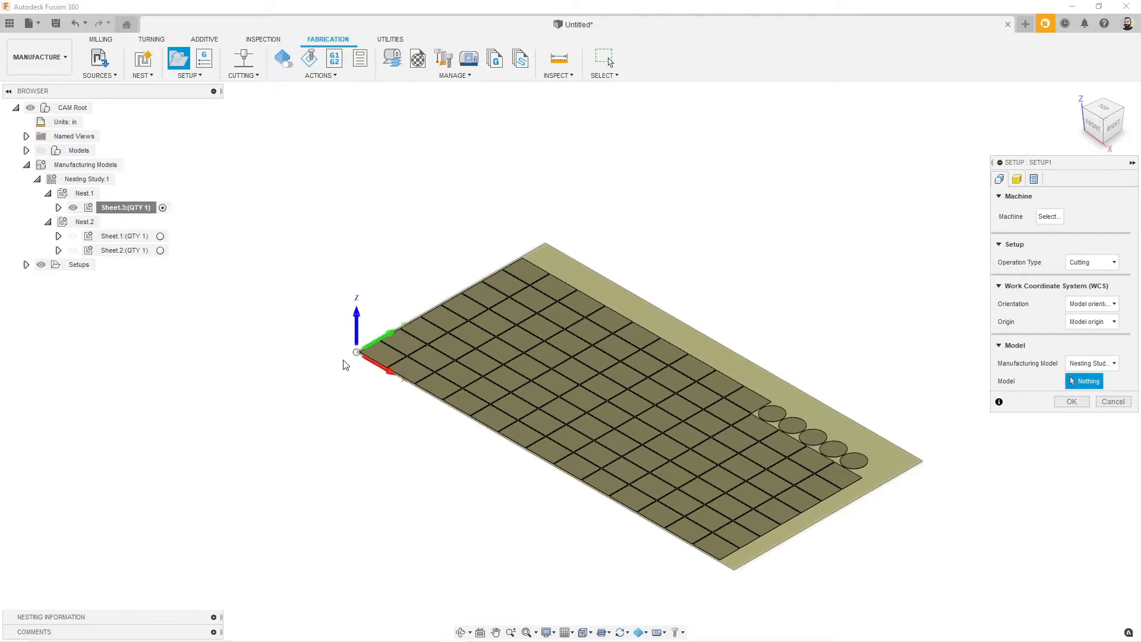
scroll(348, 359, up, 1)
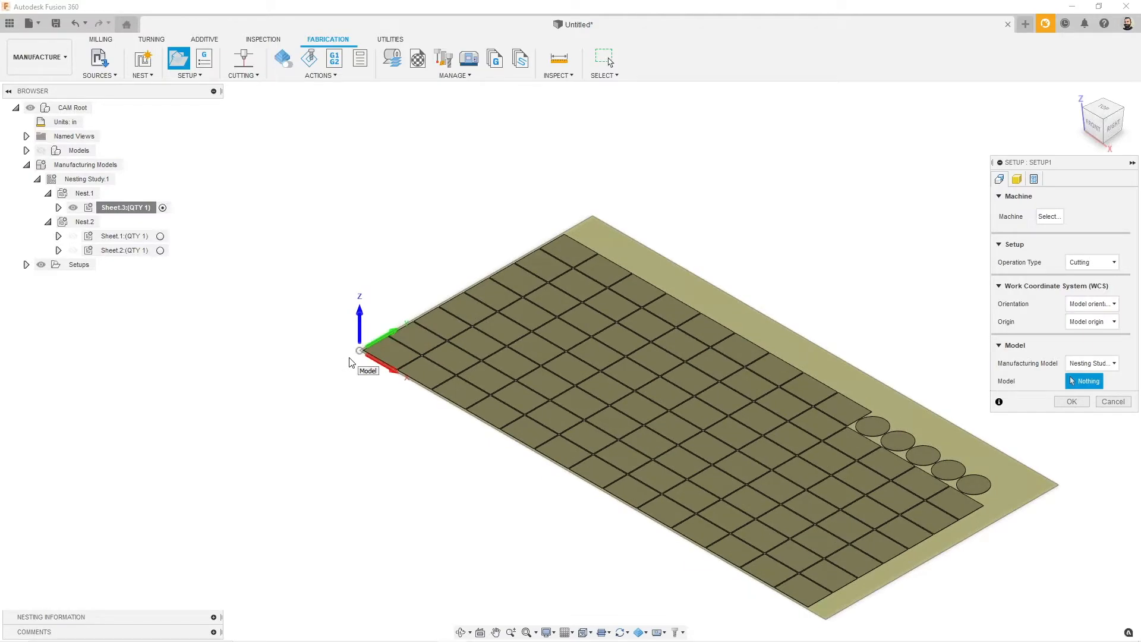
scroll(350, 362, down, 1)
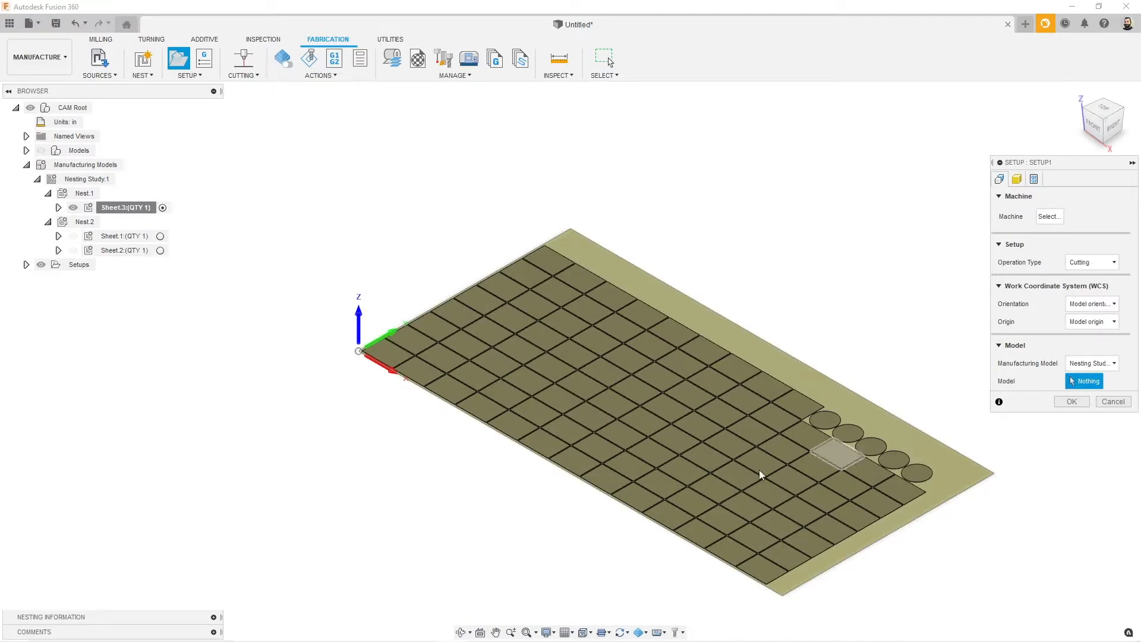
Select all nested L Braket B and 5" Disk Alum components of Sheet.3 as the setup's model
click(59, 208)
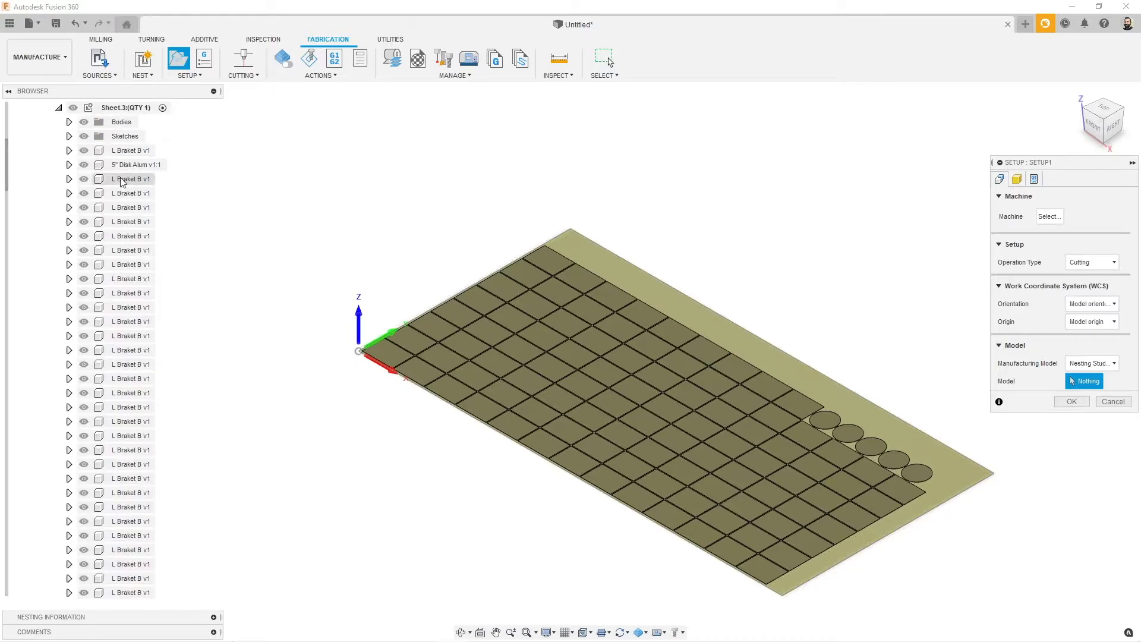
click(122, 152)
scroll(131, 416, down, 3)
scroll(137, 535, down, 10)
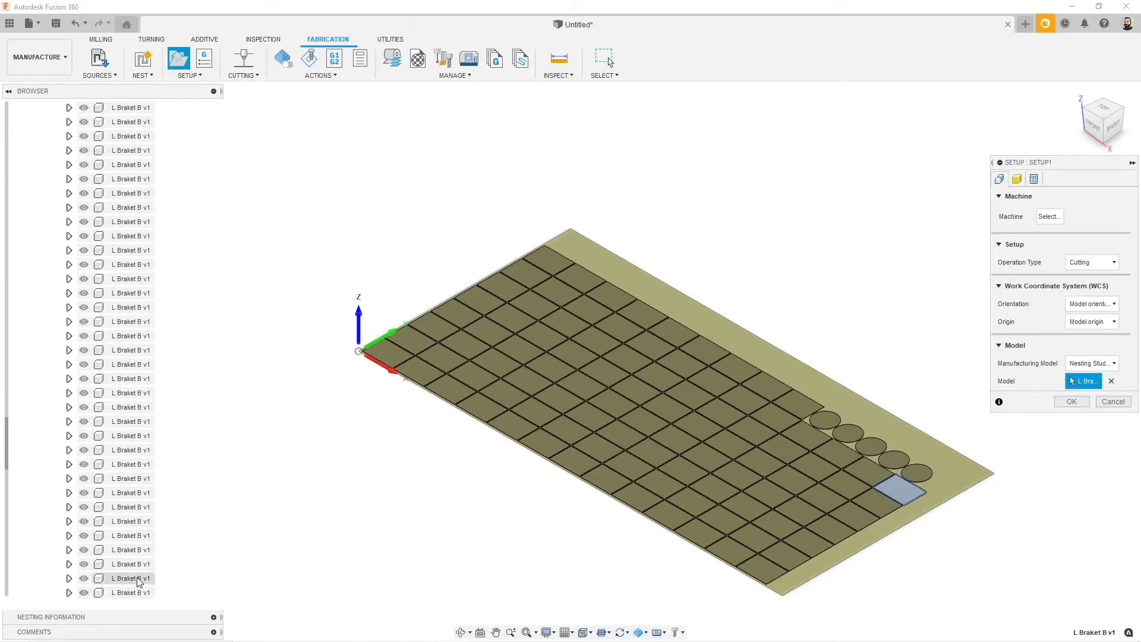
scroll(139, 579, down, 5)
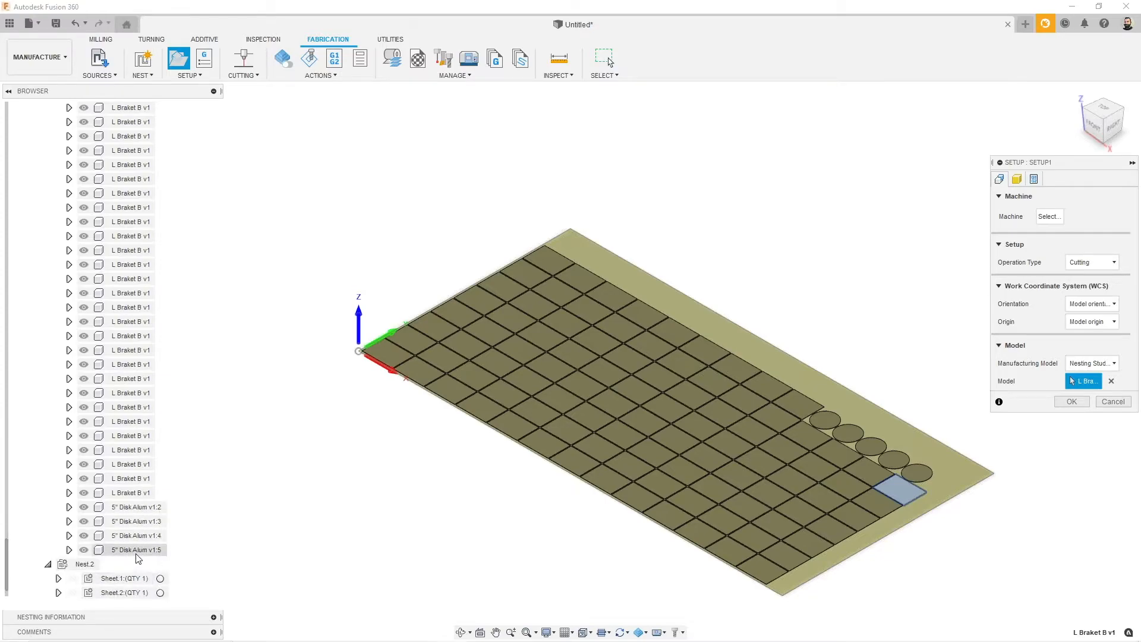
click(136, 549)
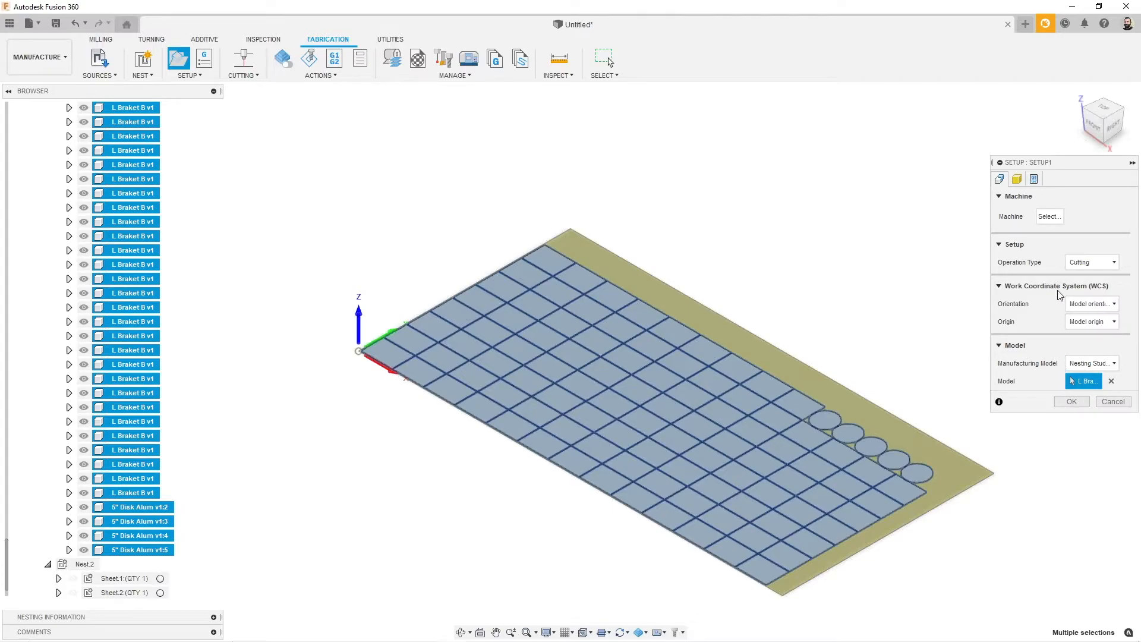
Keep Cutting as the setup's operation type, accept the setup and collapse Sheet.3's component list
click(1079, 262)
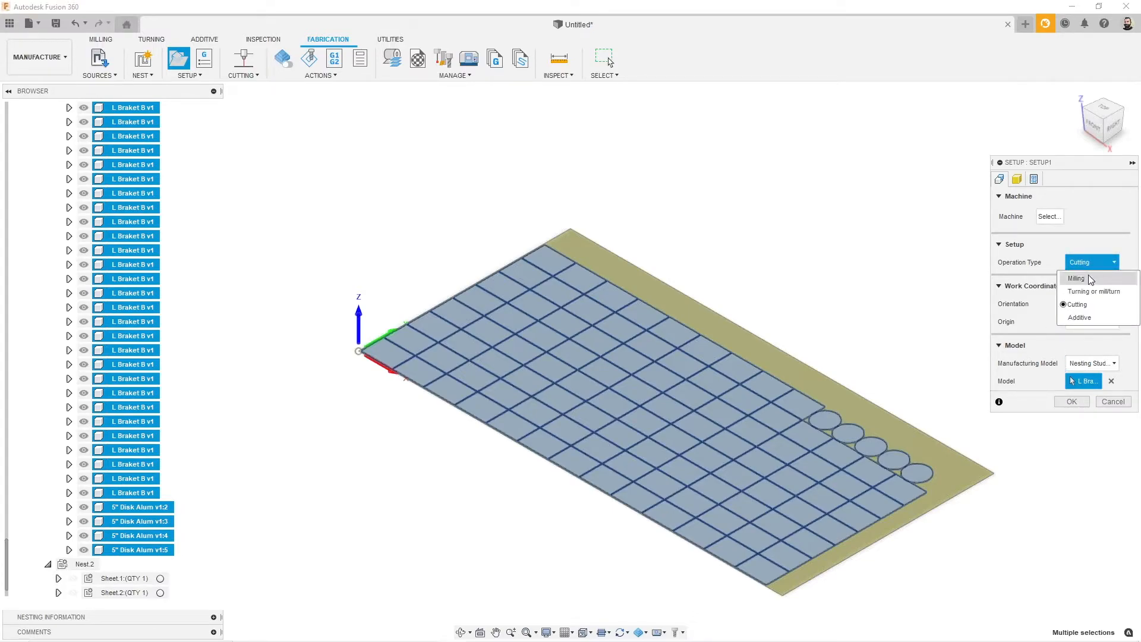
click(1084, 303)
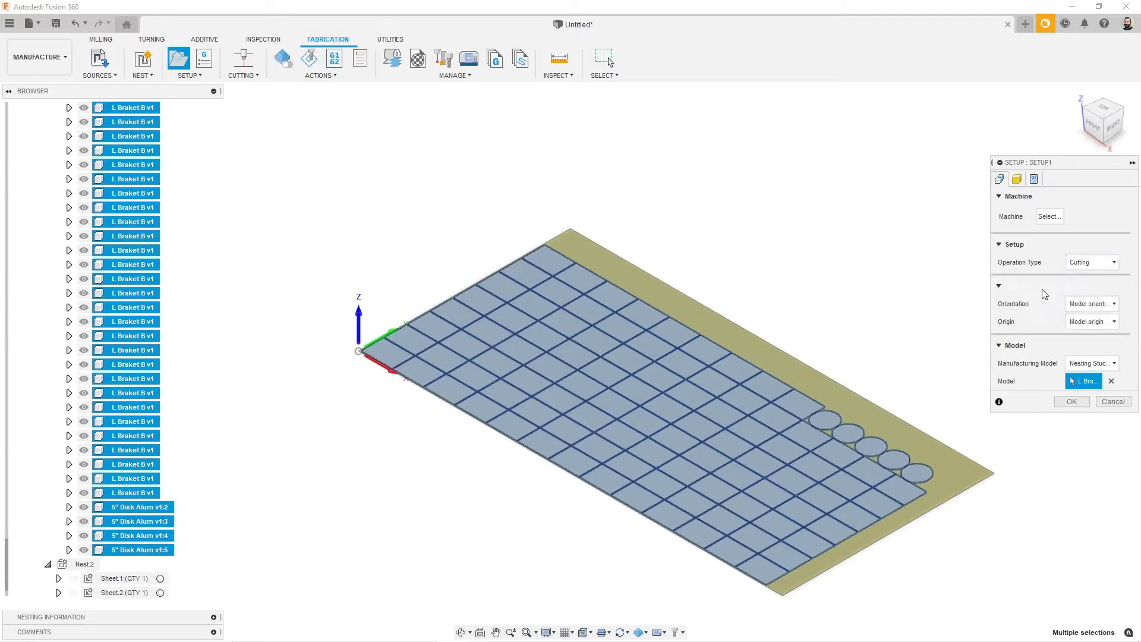
click(1072, 401)
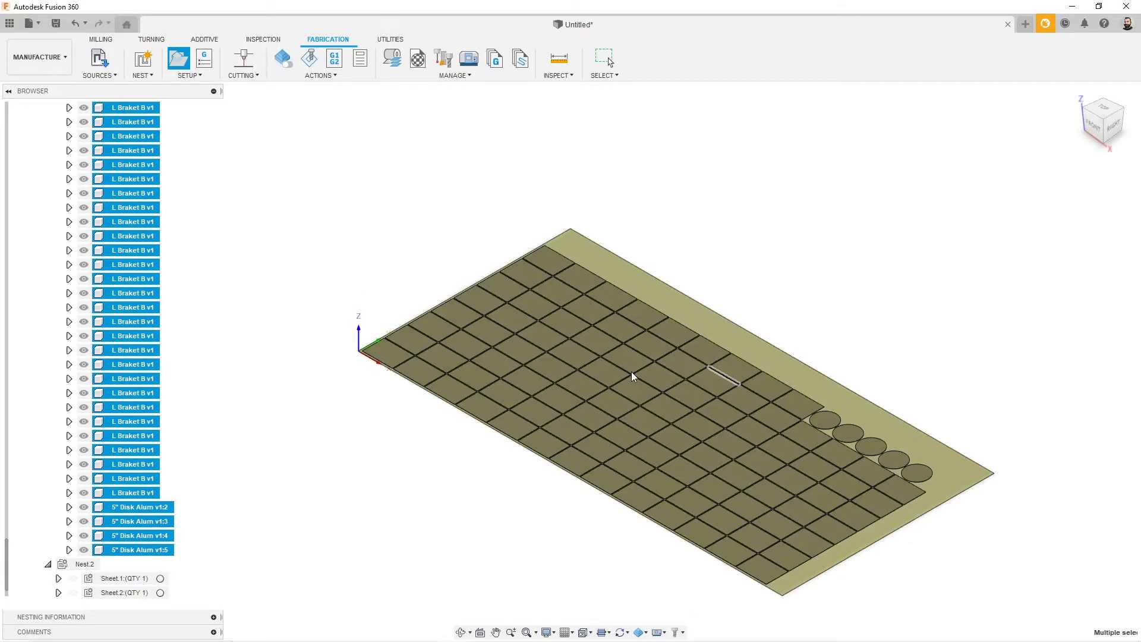
scroll(47, 381, up, 2)
drag(8, 521, 21, 106)
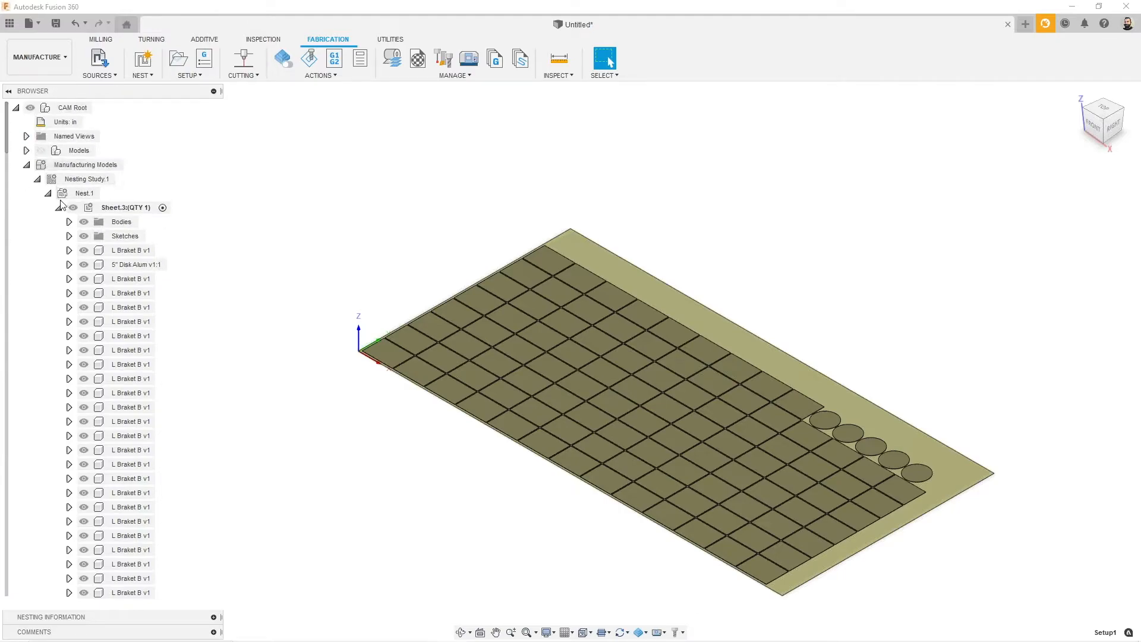
click(59, 207)
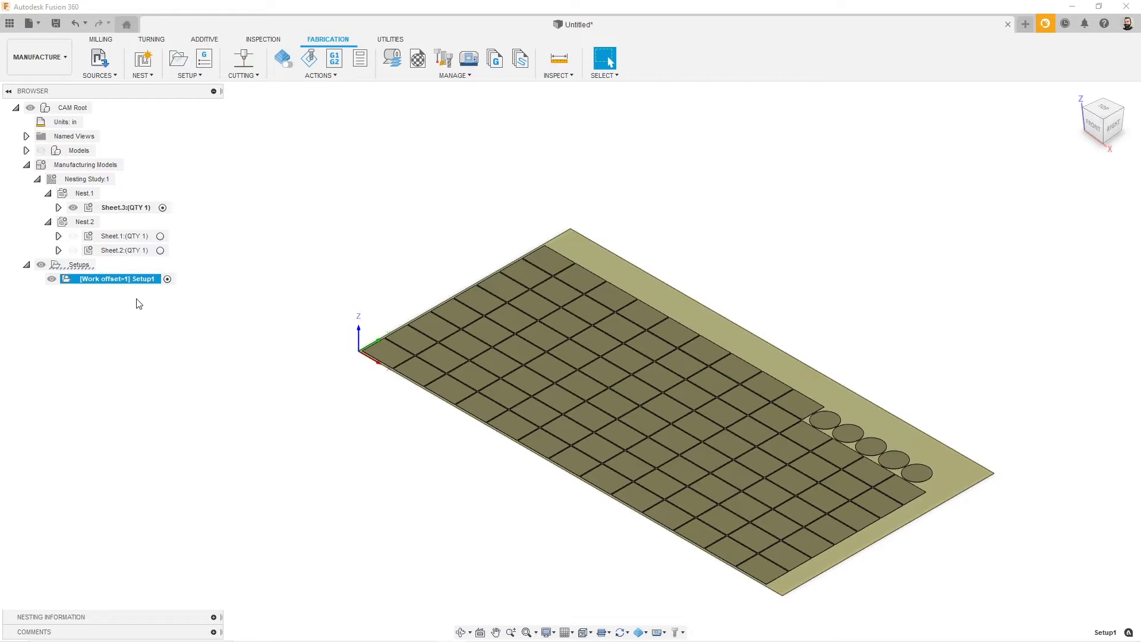
Start a 2D Profile operation with the Plasma cutter from the Langmuir (mach3) tool library
click(243, 60)
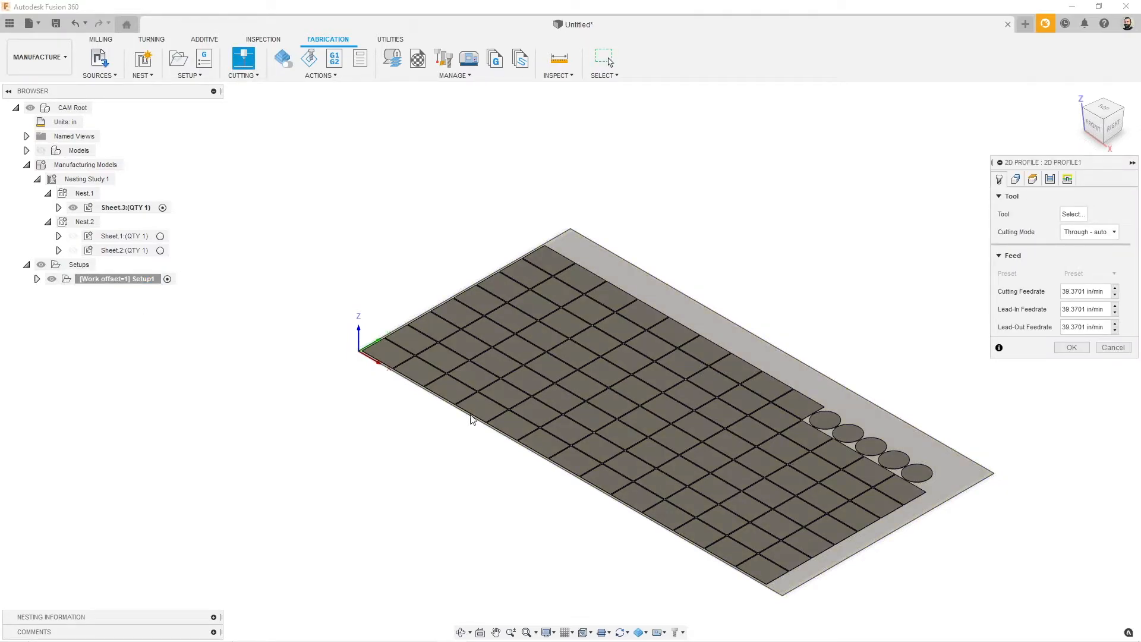
click(1072, 214)
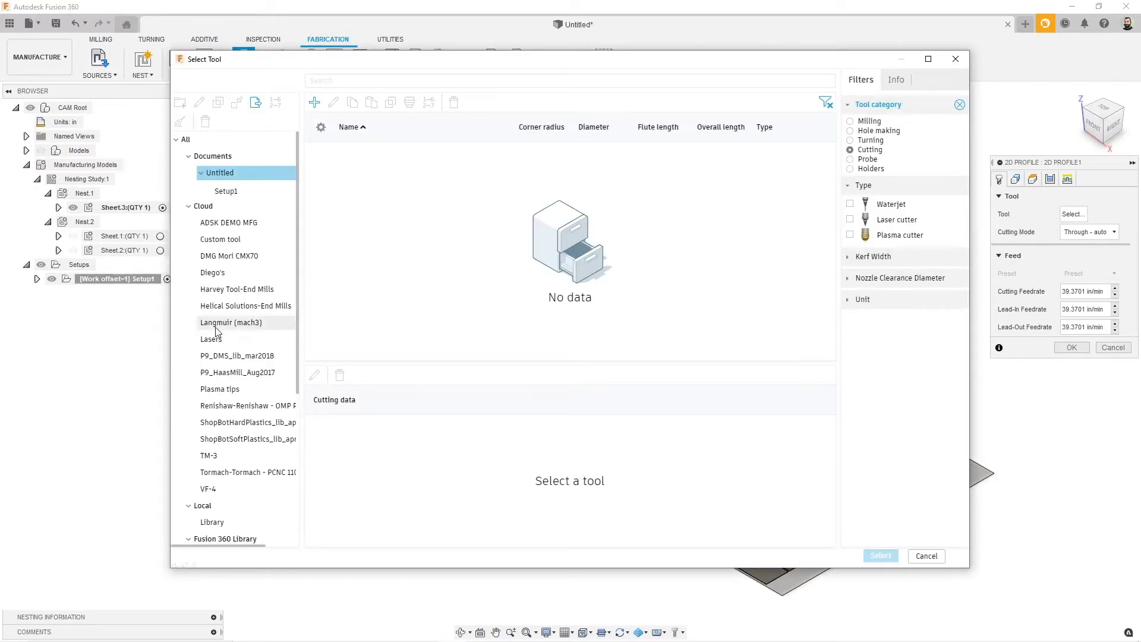
click(217, 323)
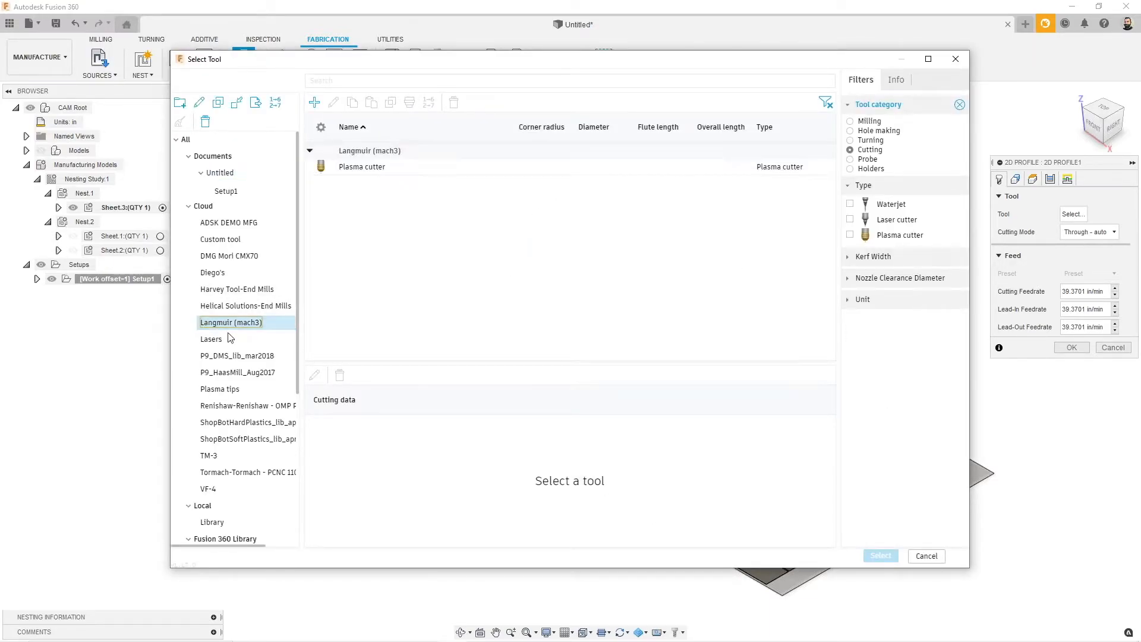
click(373, 170)
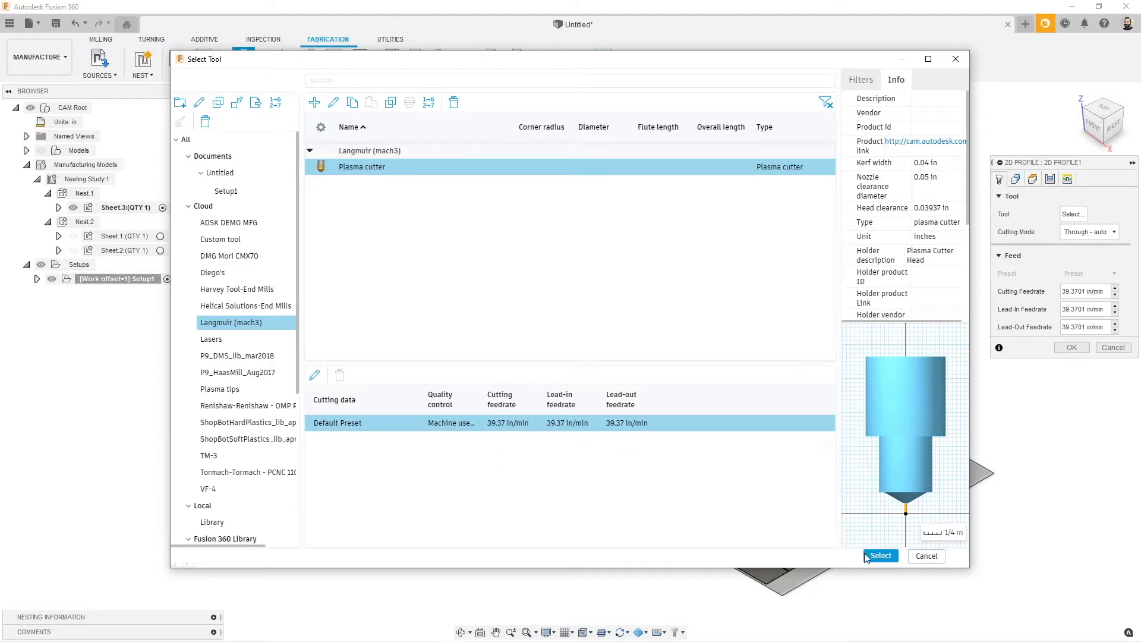
click(880, 555)
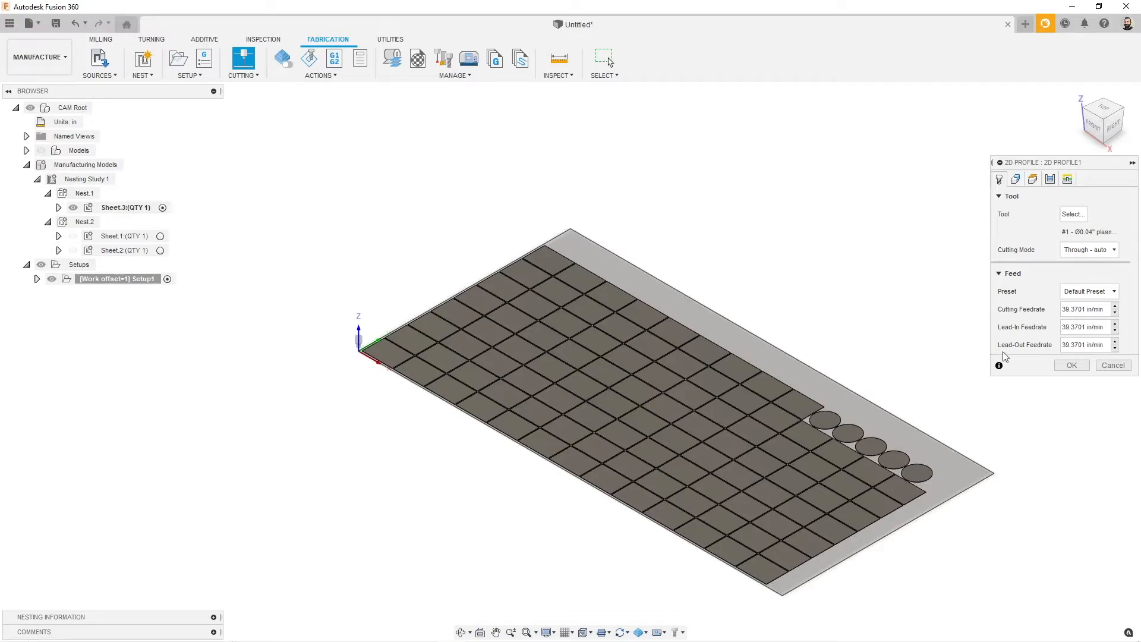
Select the face of the bracket nearest the origin as contour, enable Select Same Plane Faces and generate the toolpath
click(1015, 179)
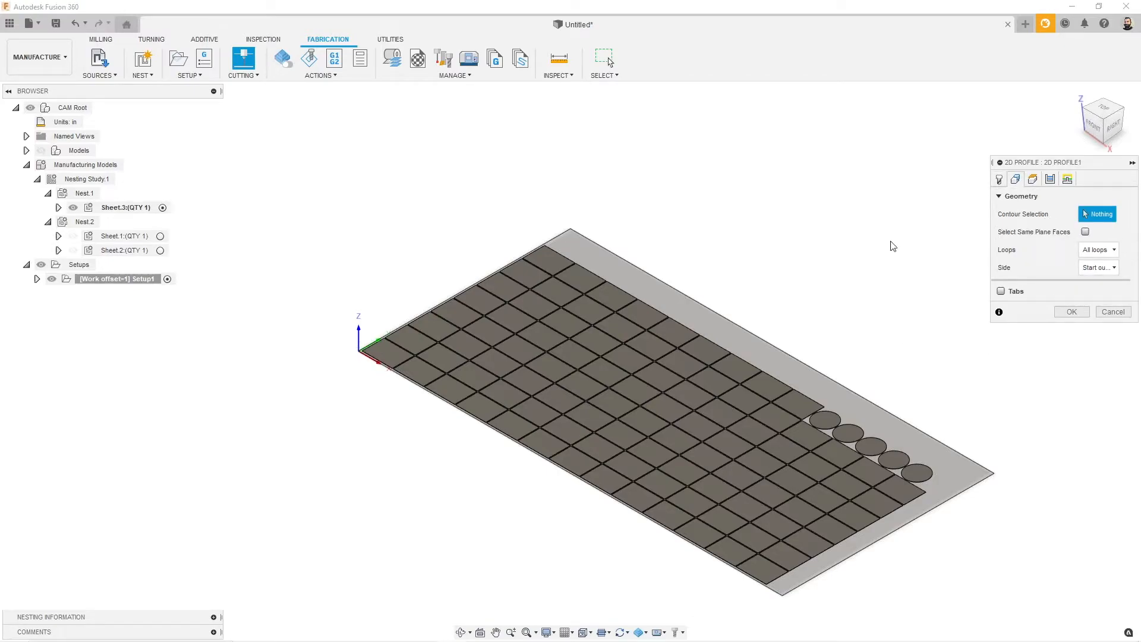
scroll(383, 356, up, 5)
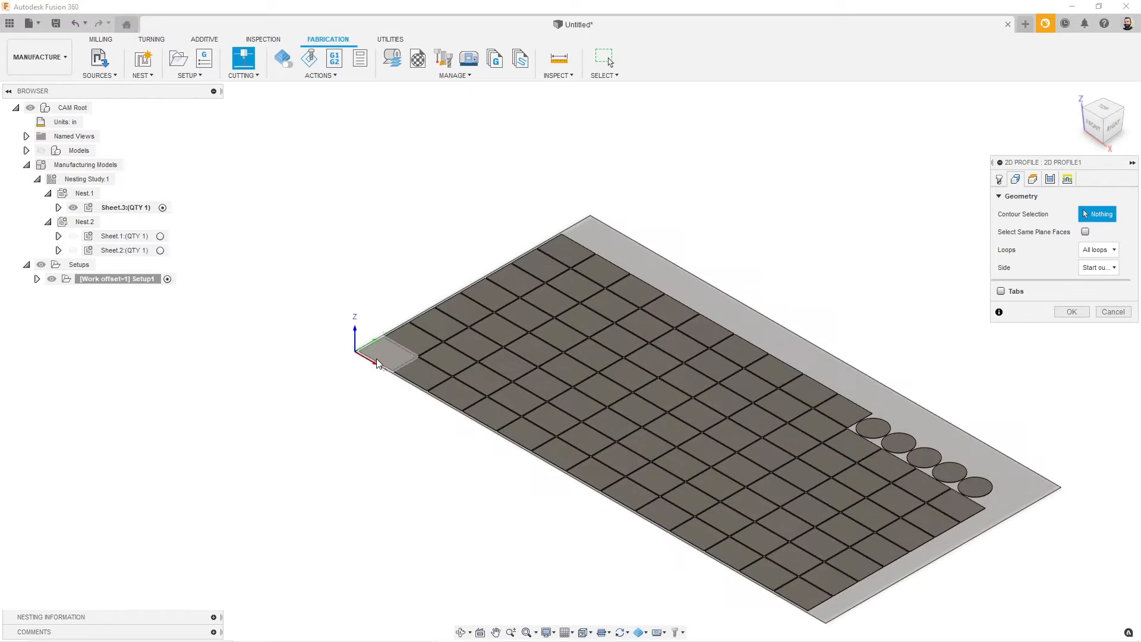
scroll(382, 354, up, 1)
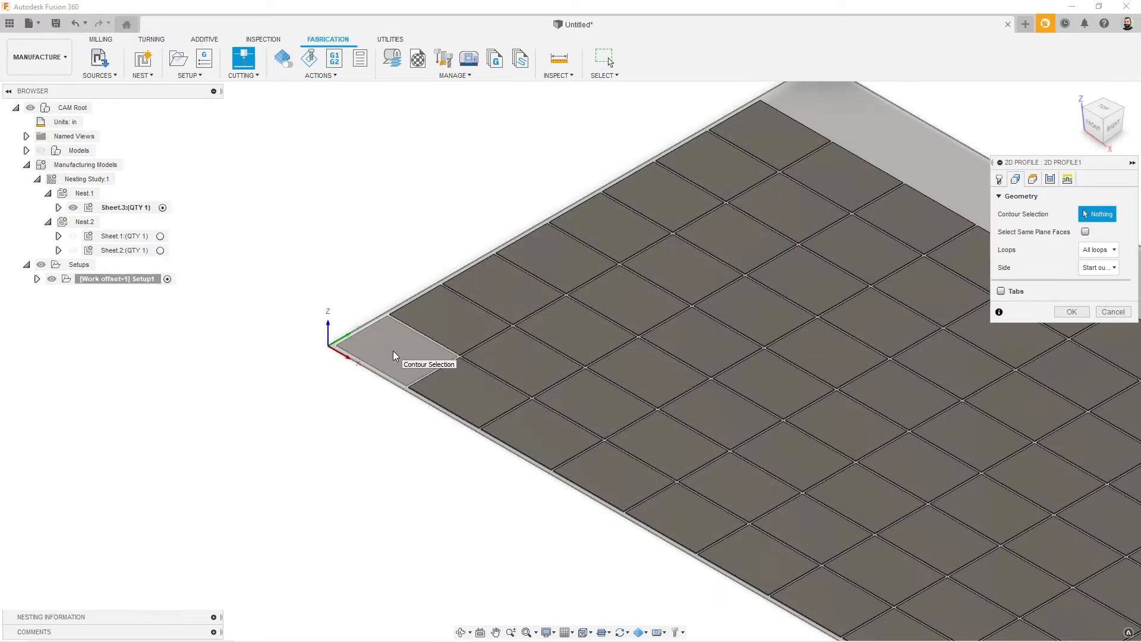
click(393, 350)
scroll(394, 350, down, 3)
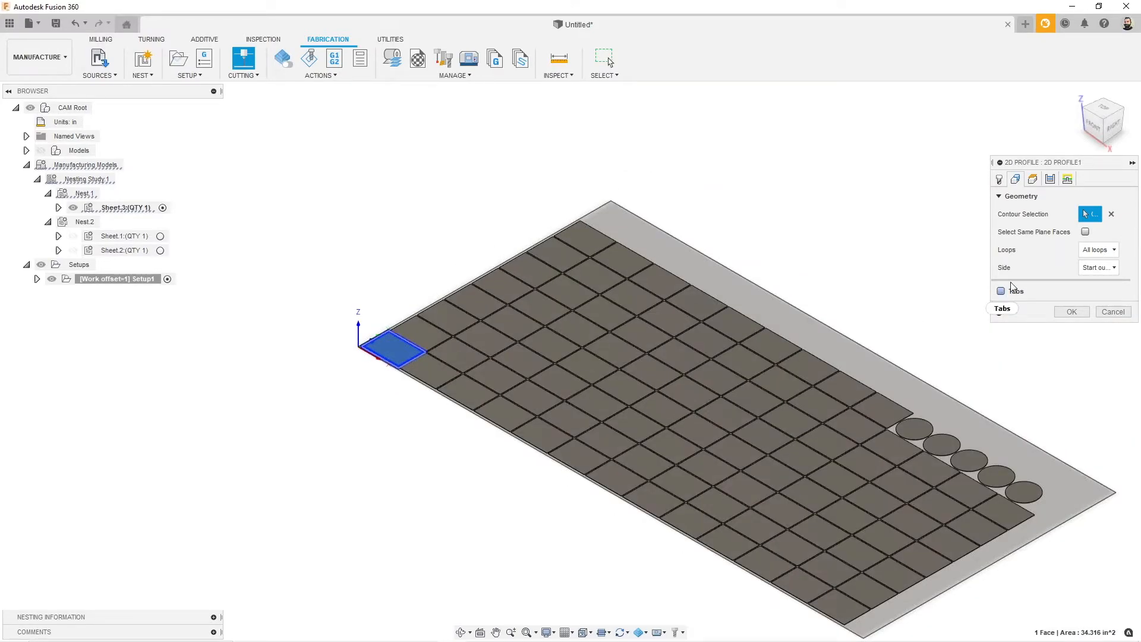
click(1085, 232)
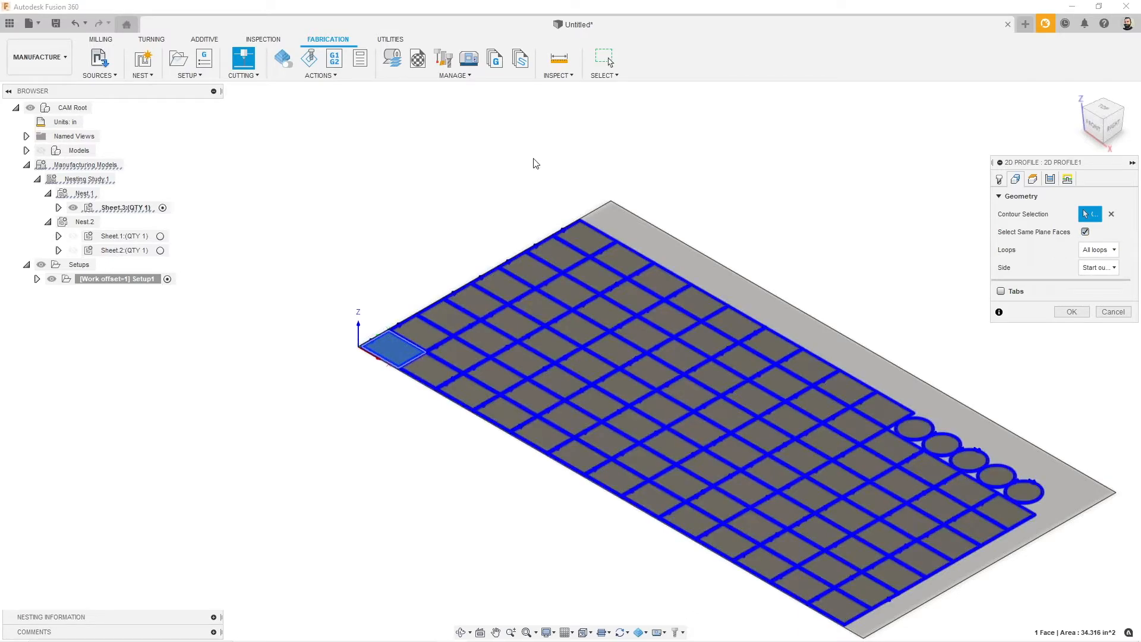
click(1067, 312)
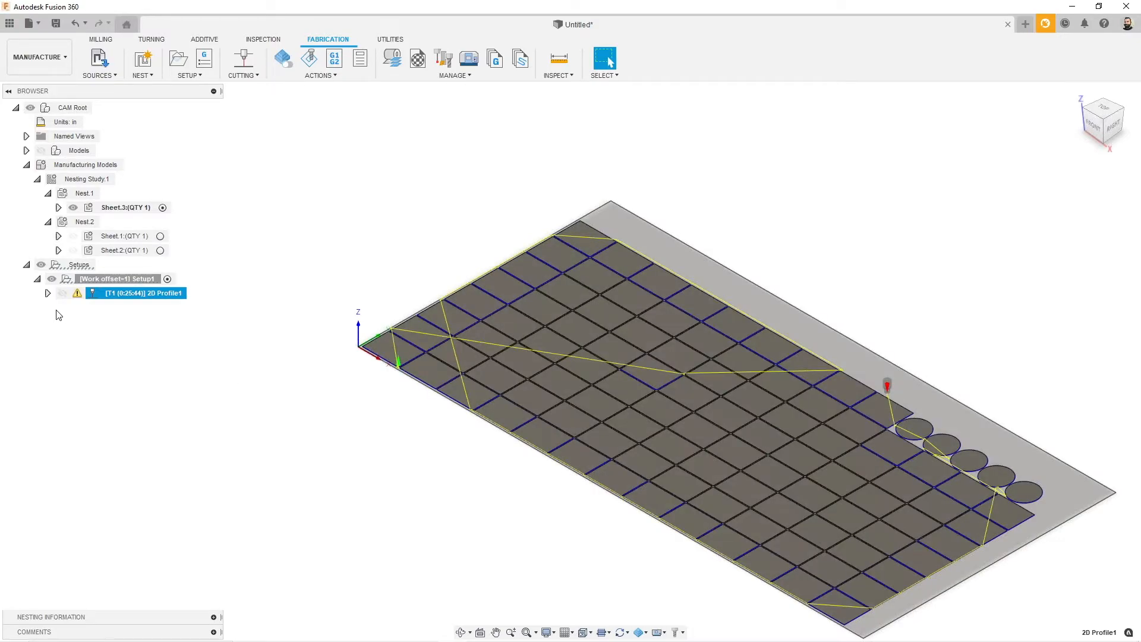
Read the 2D Profile's warning log and inspect the toolpath around the brackets near the origin
click(77, 293)
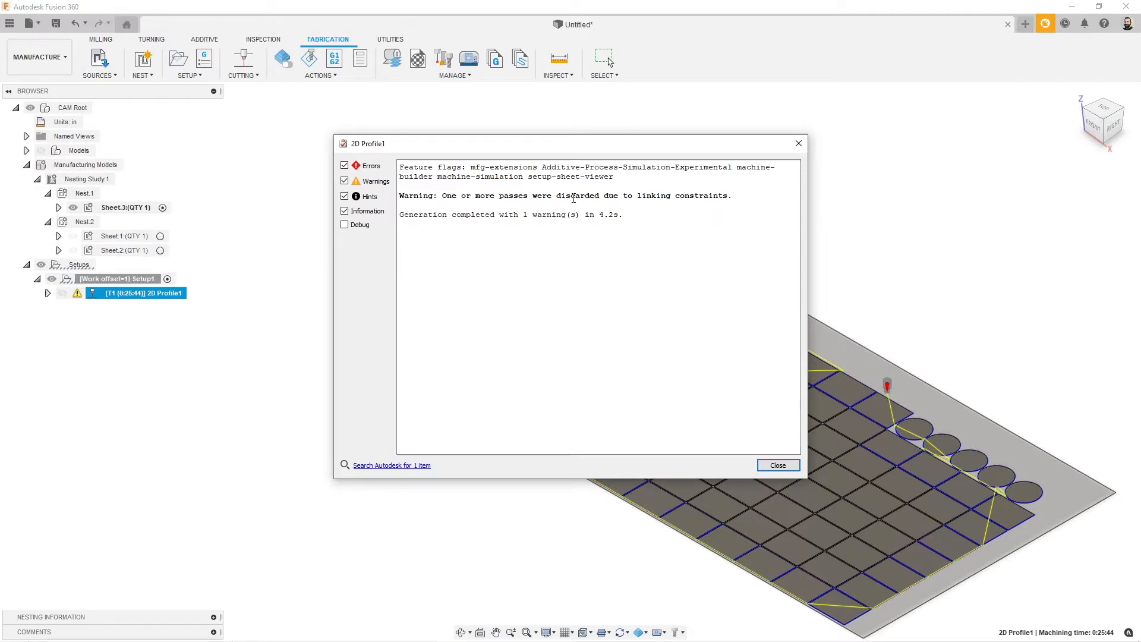
click(798, 144)
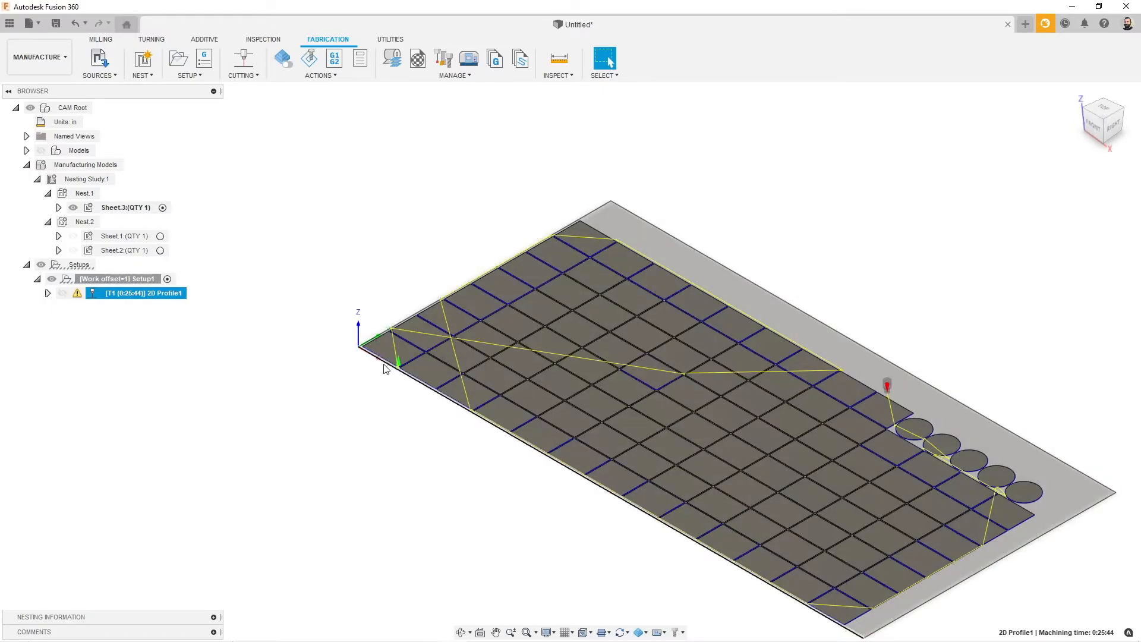
scroll(395, 371, up, 5)
scroll(405, 375, up, 3)
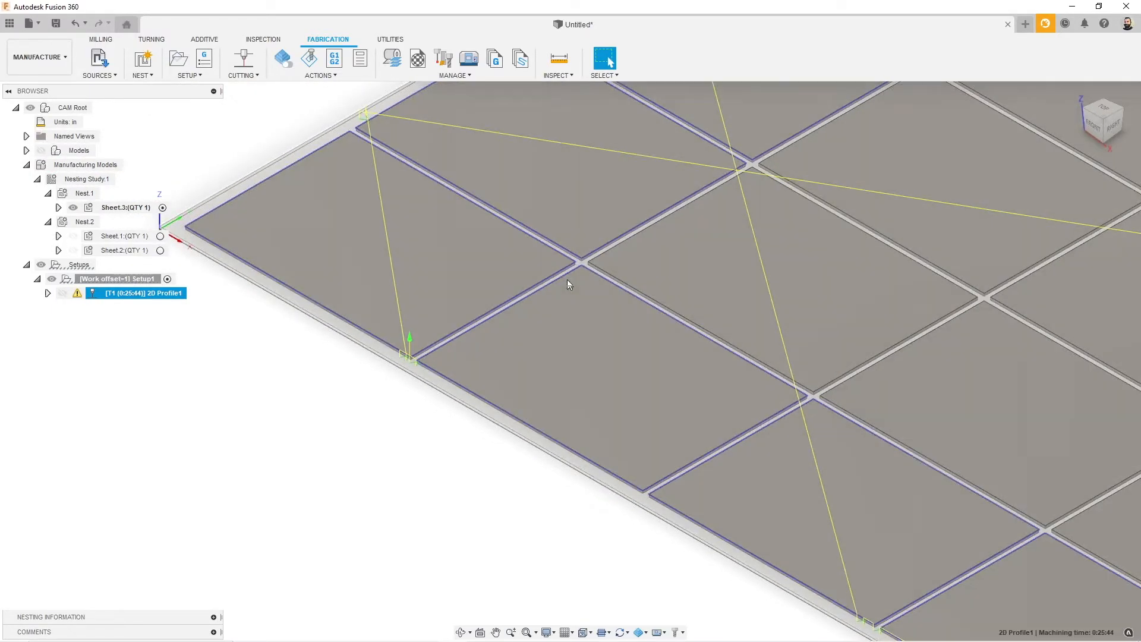
scroll(358, 311, down, 2)
scroll(355, 312, down, 5)
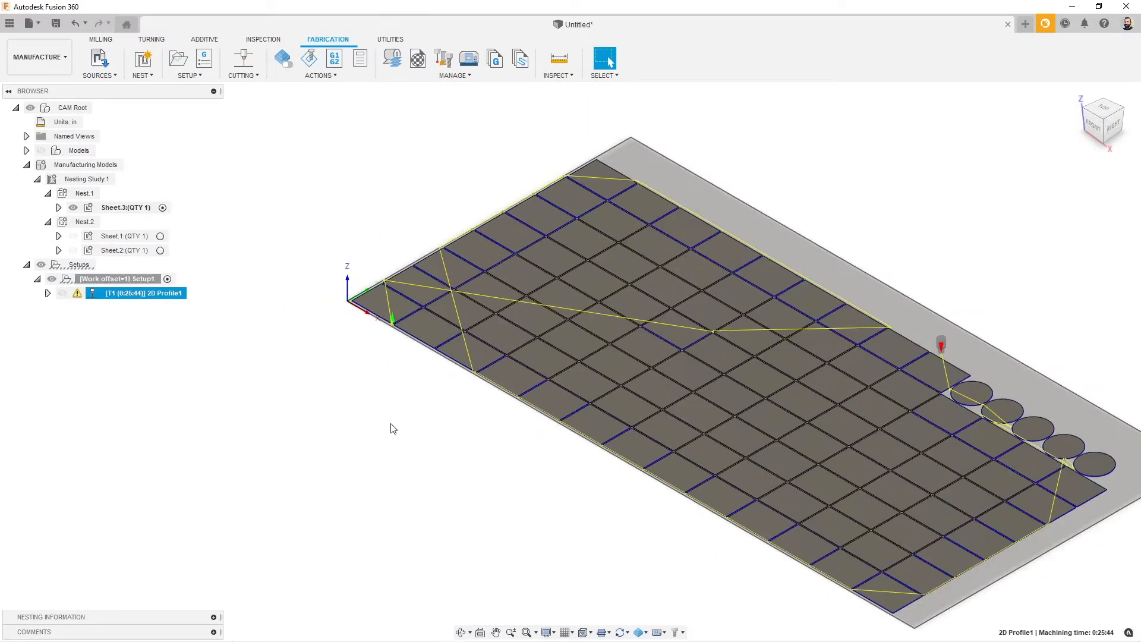
Open post-processing for the 2D Profile operation and choose the Mach3 Plasma post configuration
right_click(156, 297)
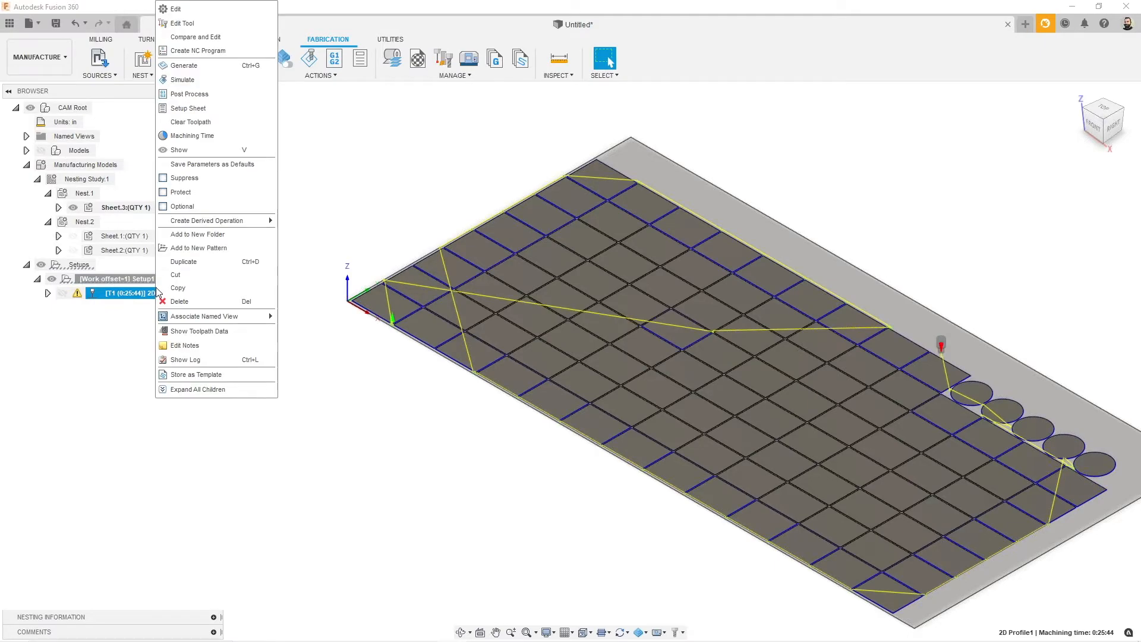
click(213, 96)
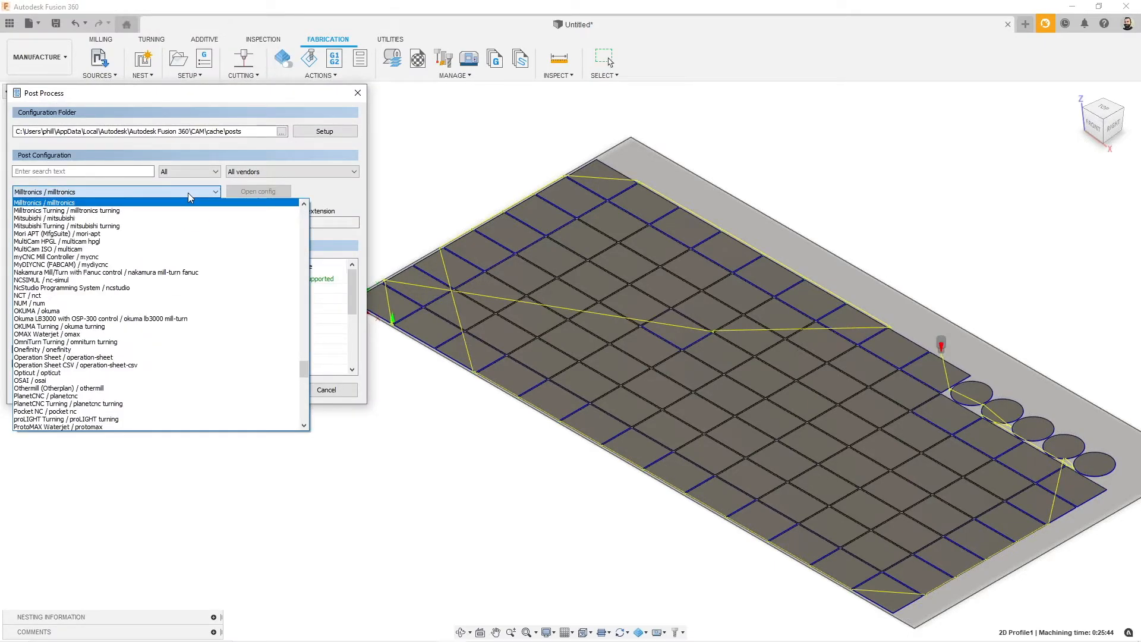
key(a)
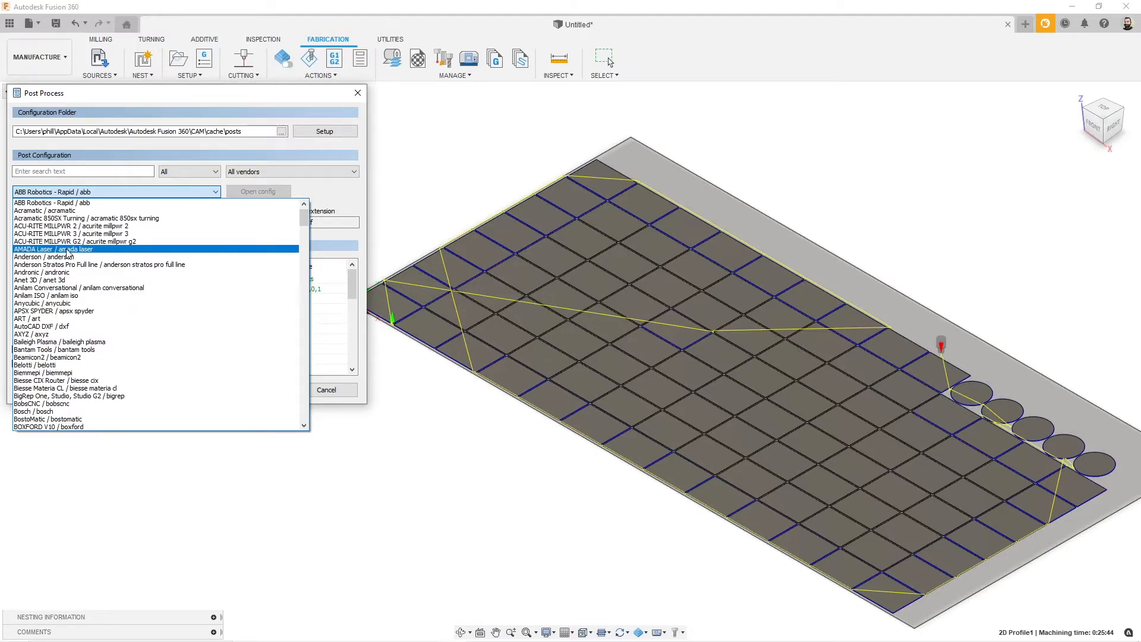
key(m)
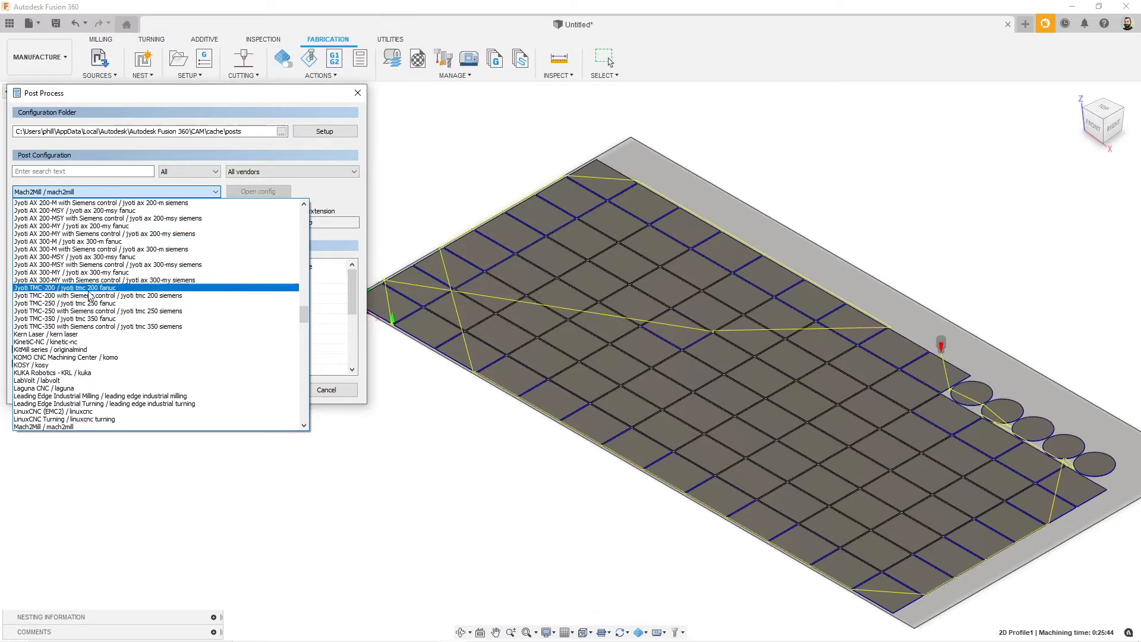
scroll(93, 344, down, 4)
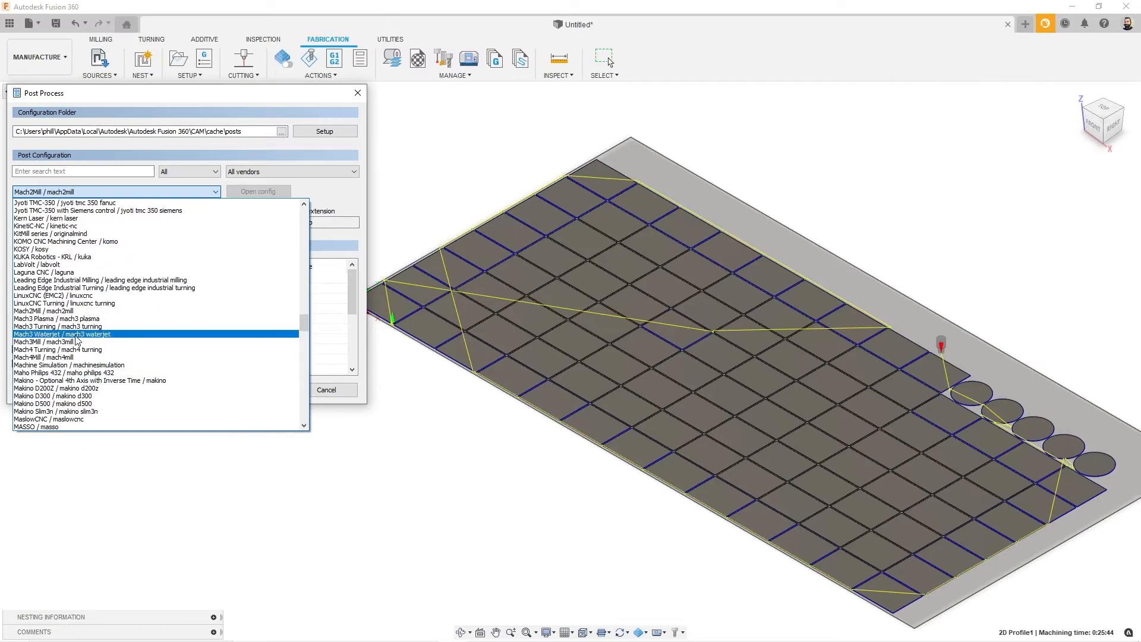
click(66, 318)
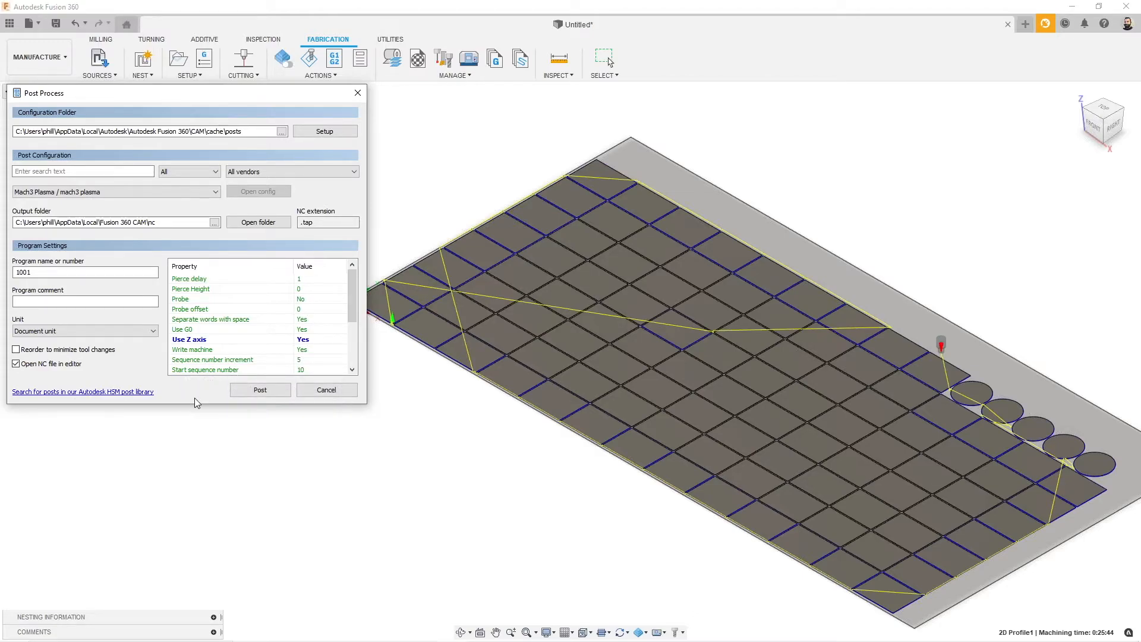
Post the program as 1001.tap, replacing the existing file, and review the resulting G-code before returning to Fusion 360
click(242, 392)
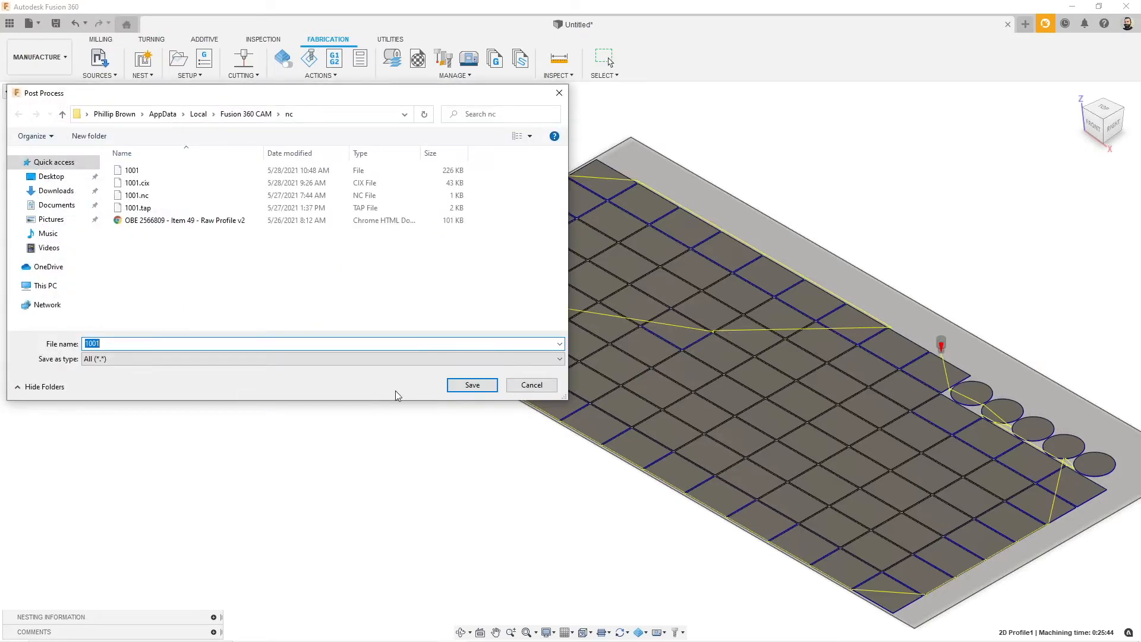
click(471, 386)
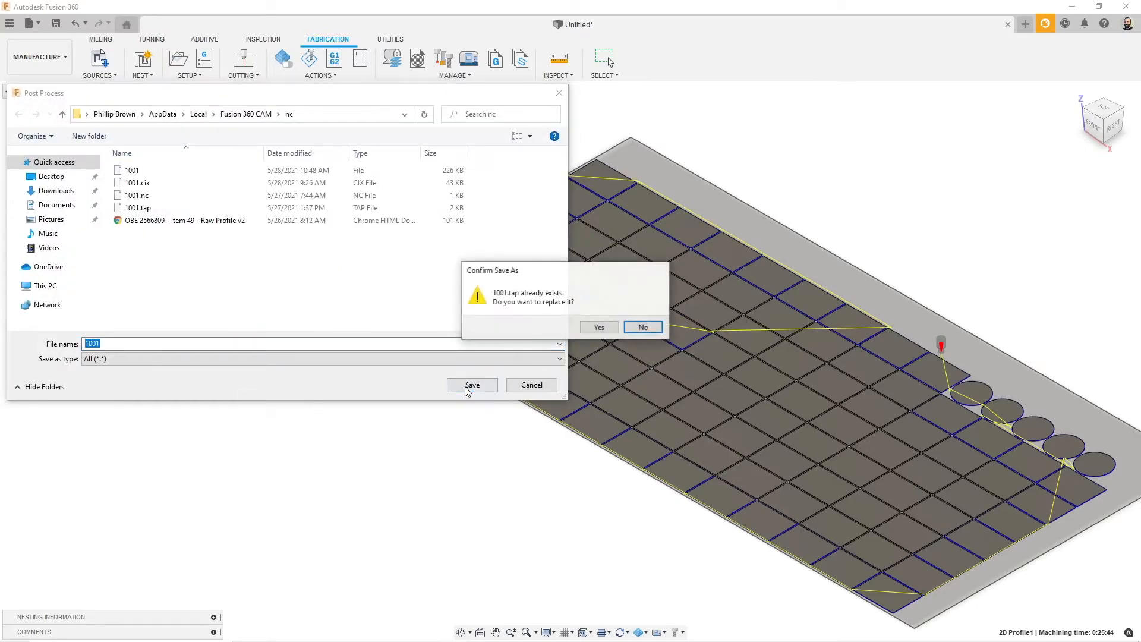
click(595, 330)
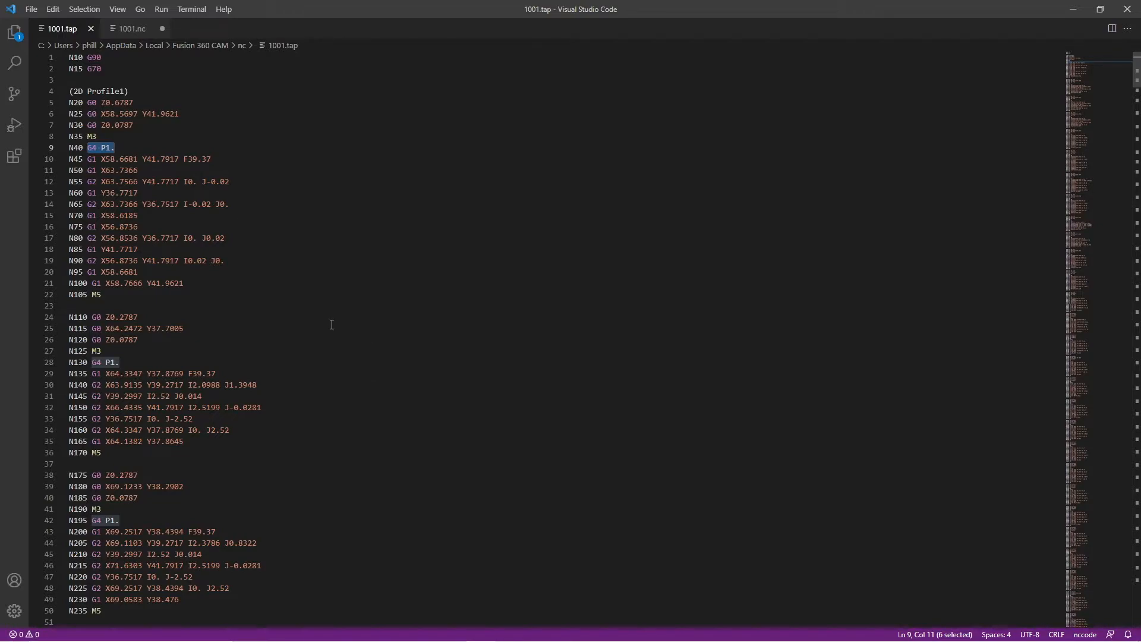
click(230, 163)
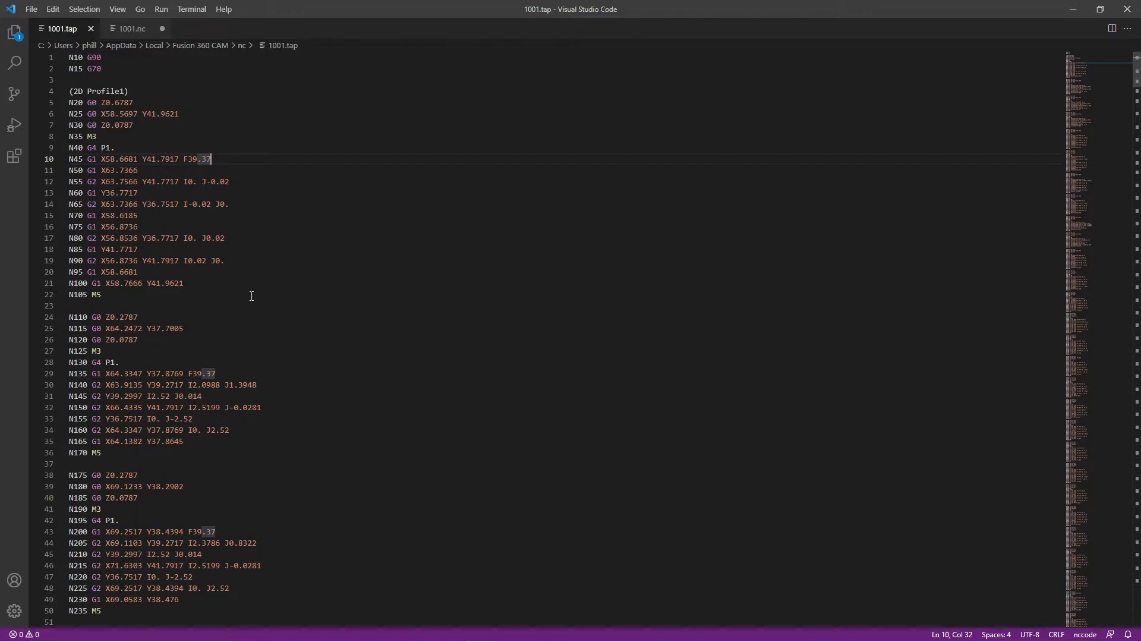
click(1072, 8)
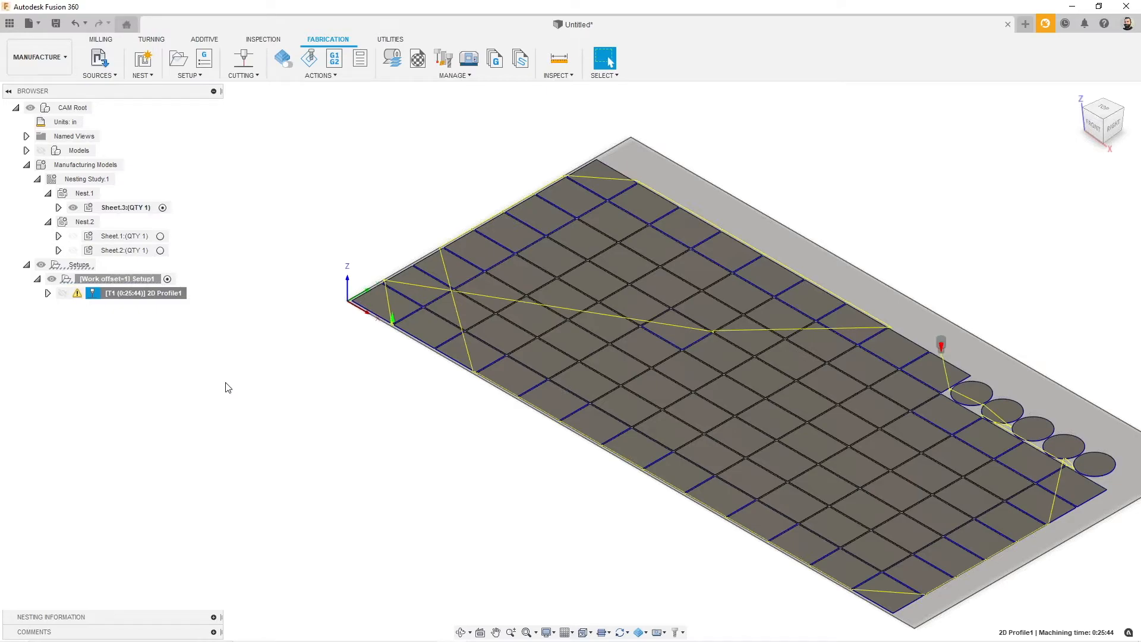
Edit the 2D Profile, set its lead-in distance to 0.1 in and regenerate the toolpath
scroll(228, 388, down, 1)
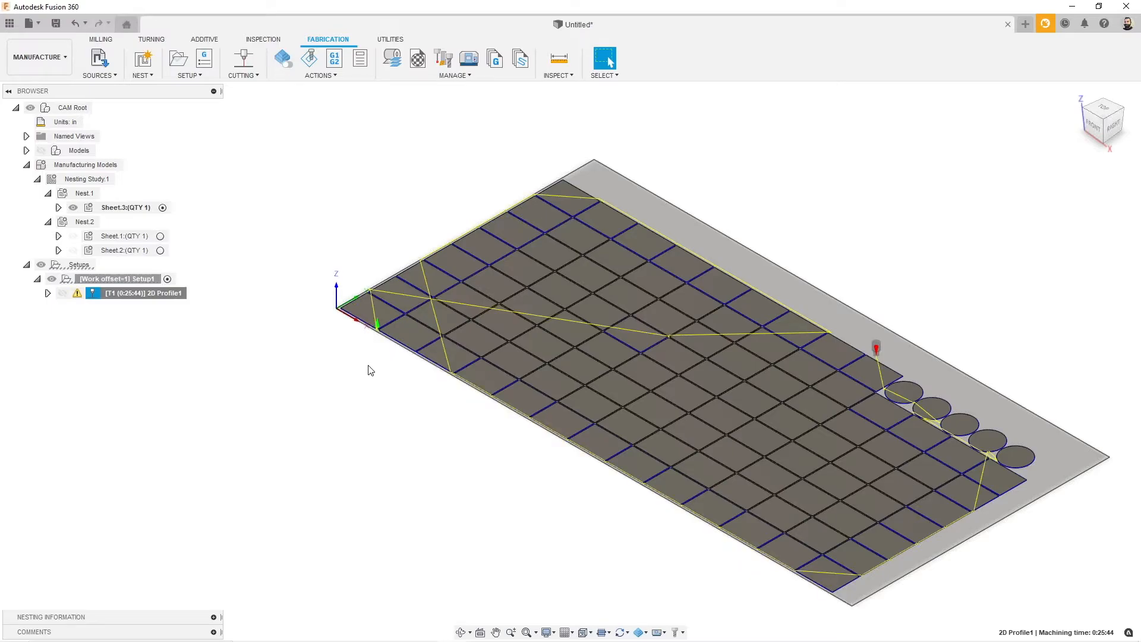
right_click(158, 297)
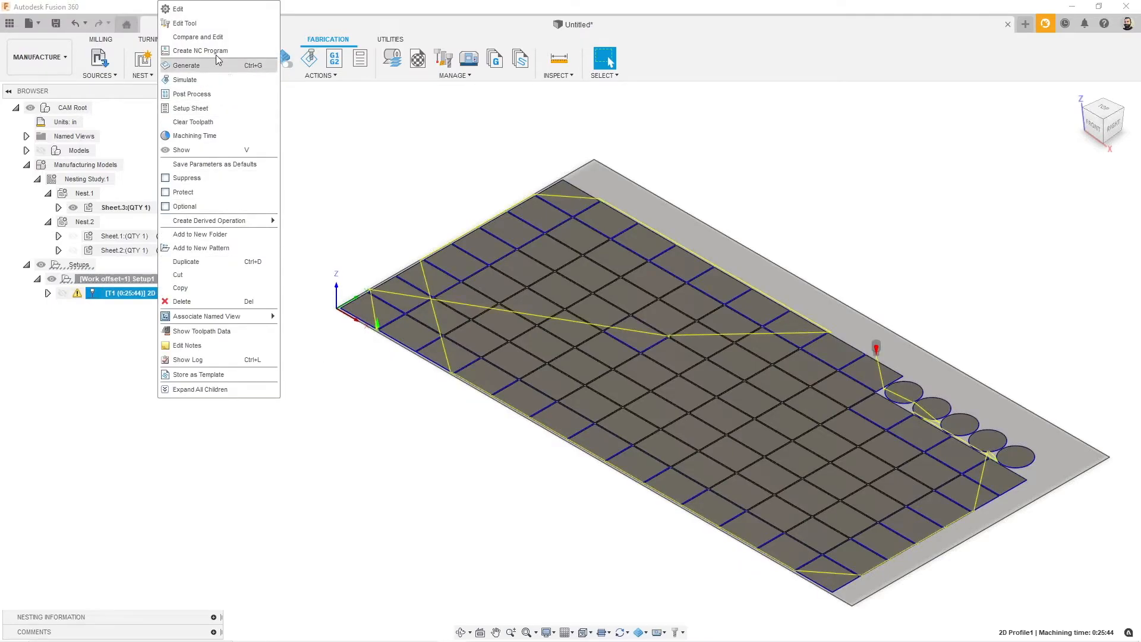
click(201, 12)
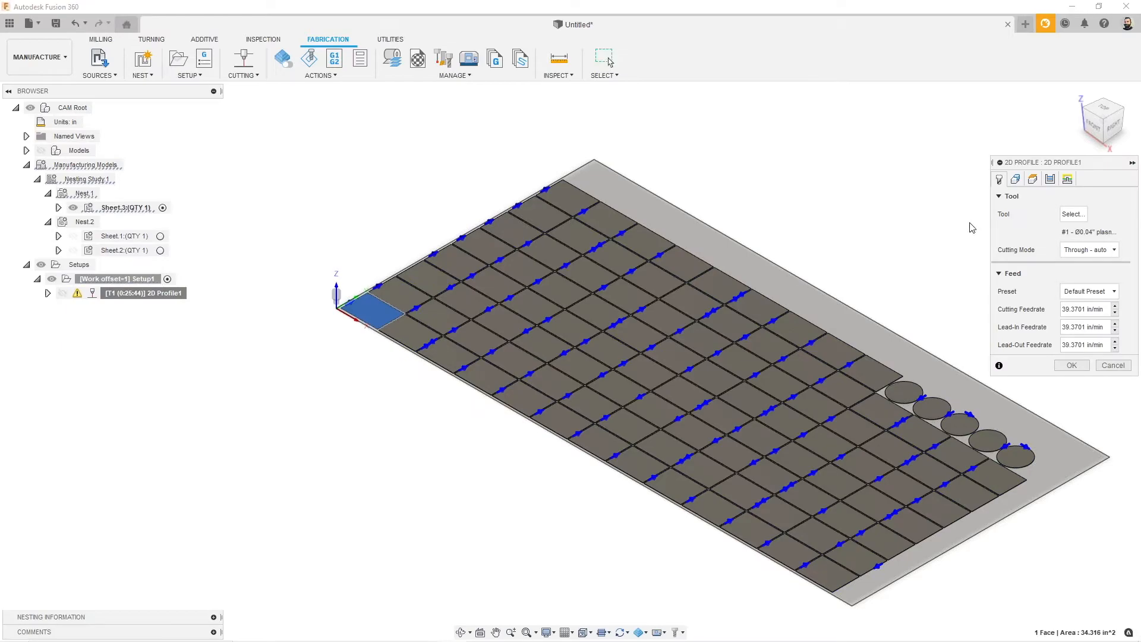
click(1067, 179)
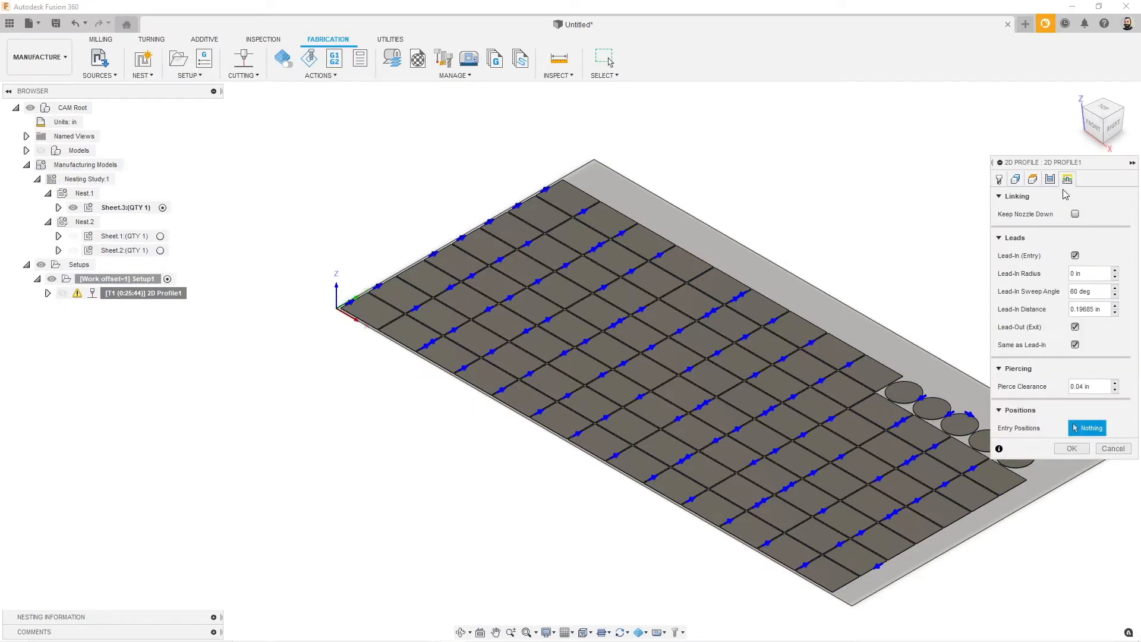
click(1105, 309)
text(.1)
click(1079, 450)
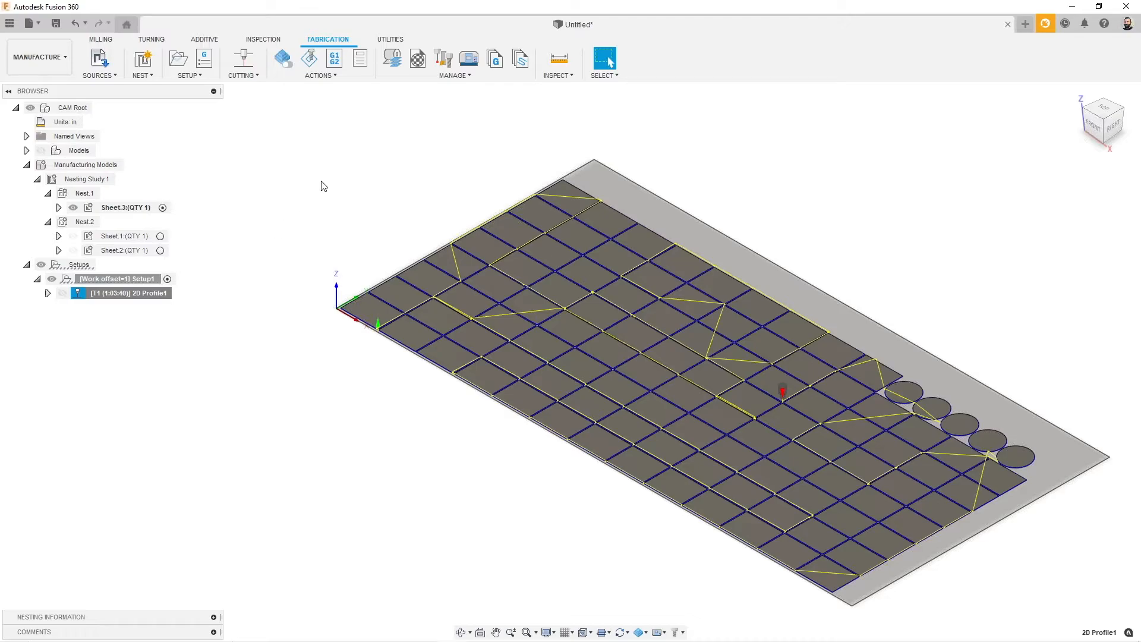
Open the Process Material Library and check Packaging.1's sheet dimensions, cost and nesting trim settings
click(393, 63)
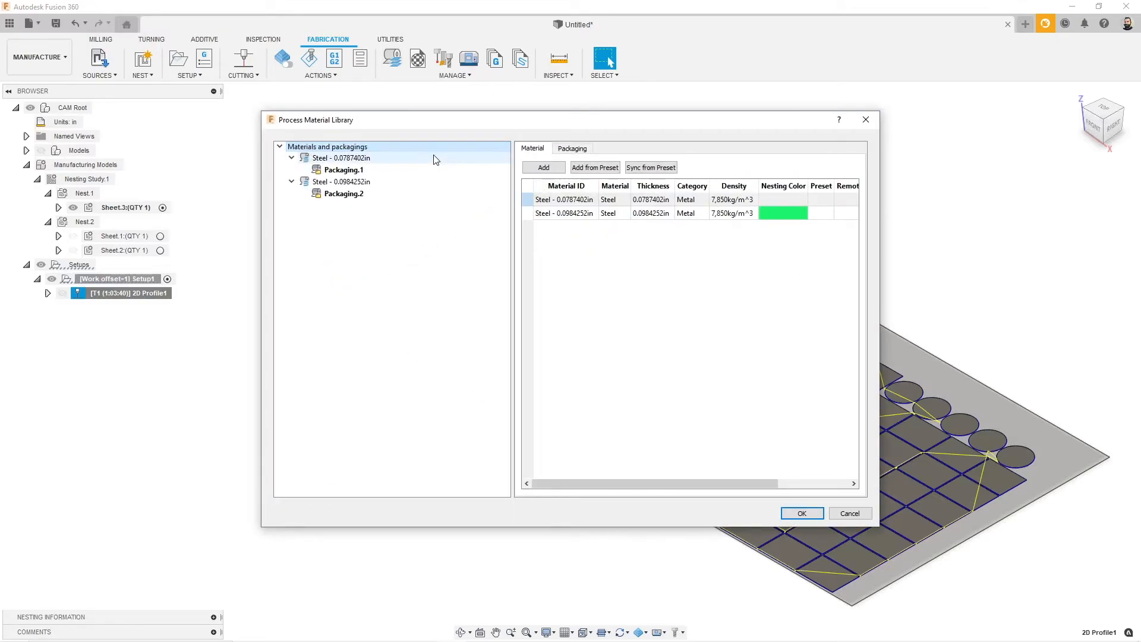
click(376, 172)
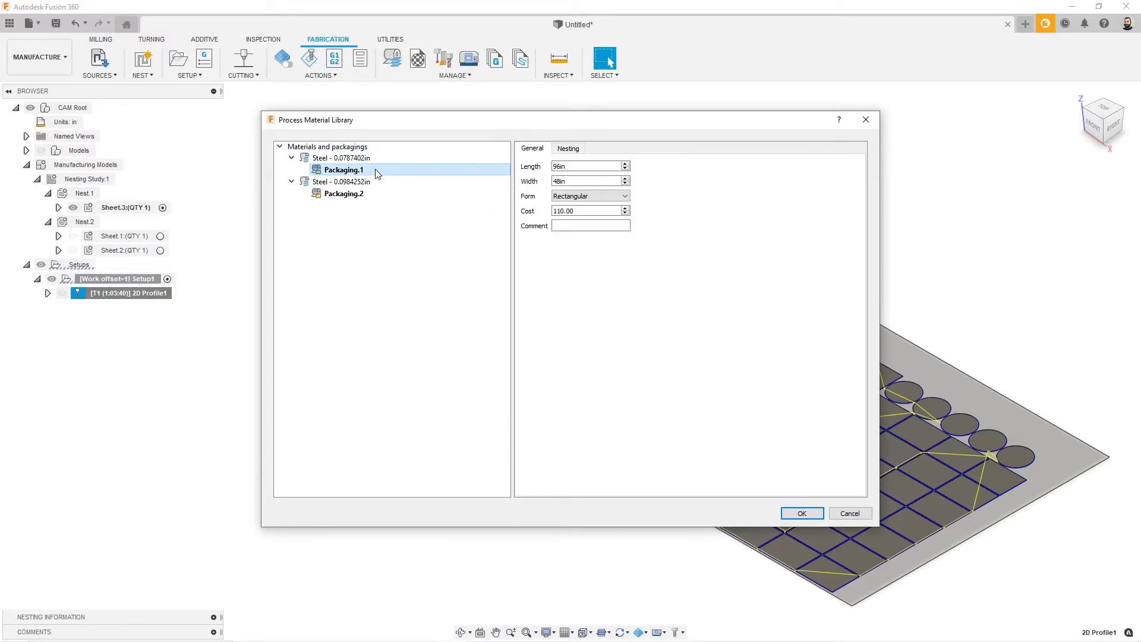
click(556, 181)
click(565, 210)
click(567, 149)
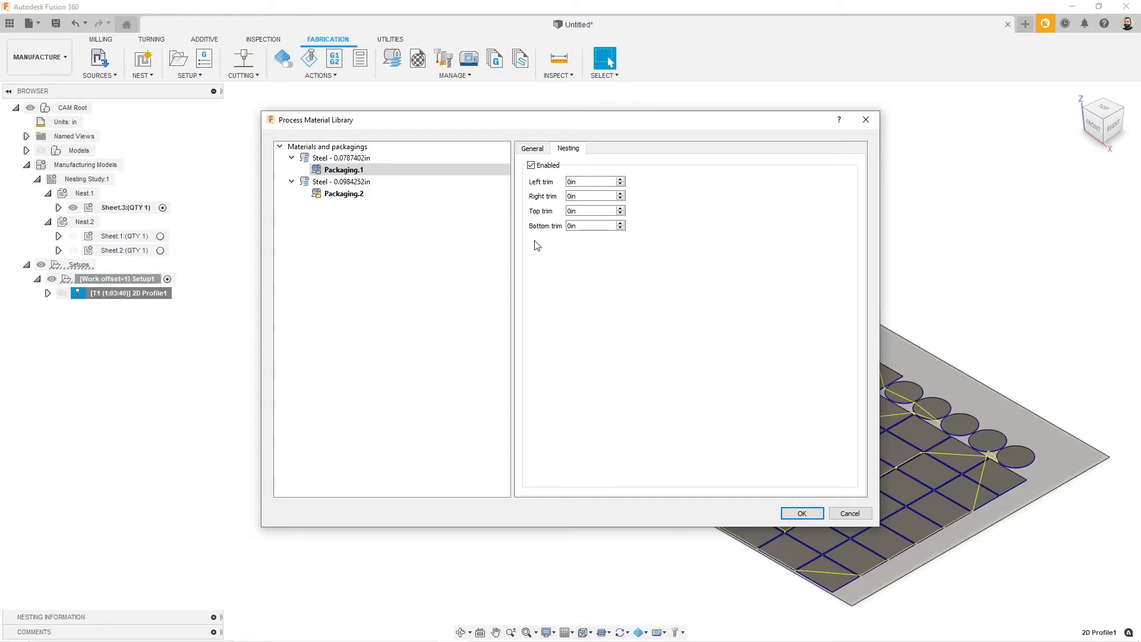
Set the nesting item separation of the 0.0787402 in steel to 0.25 in and accept the library changes
click(341, 160)
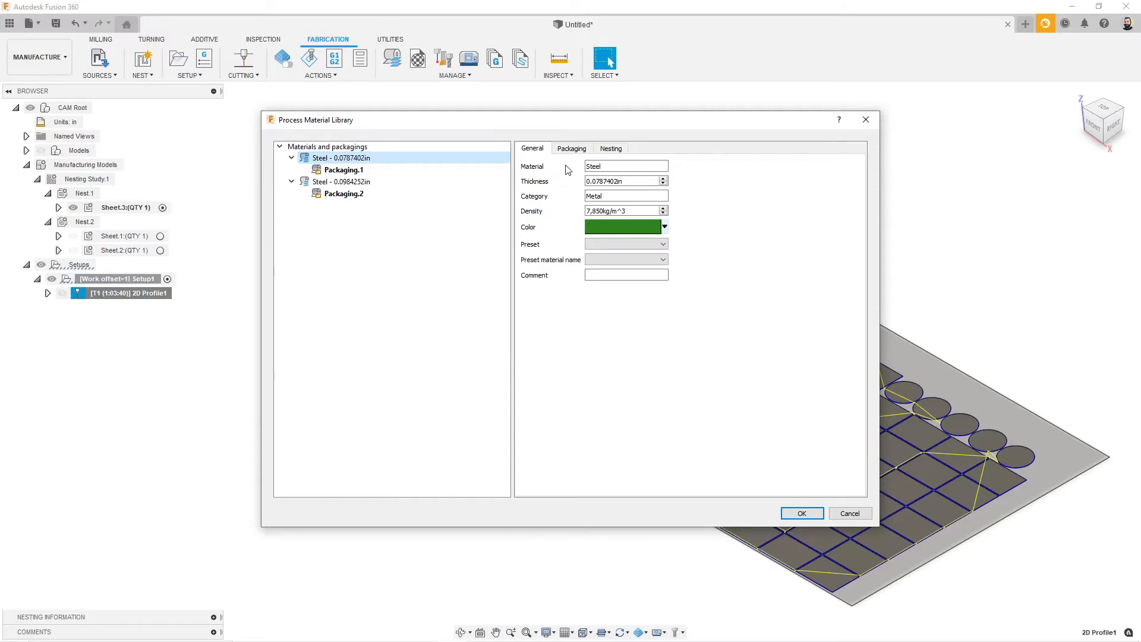
click(611, 149)
drag(728, 225, 669, 245)
text(.25)
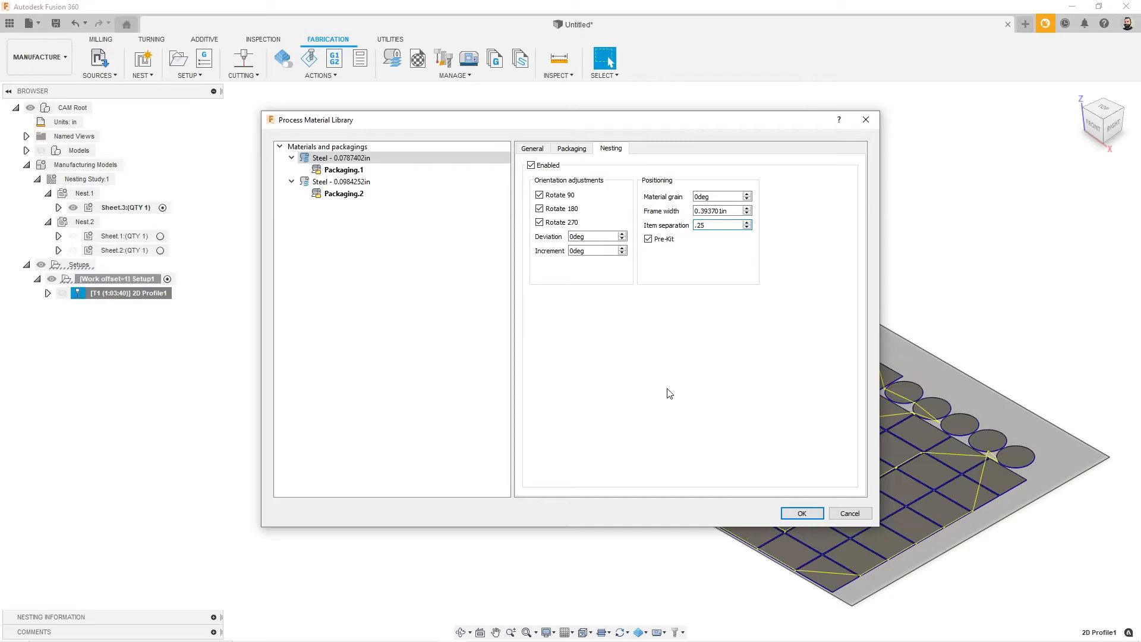
click(798, 512)
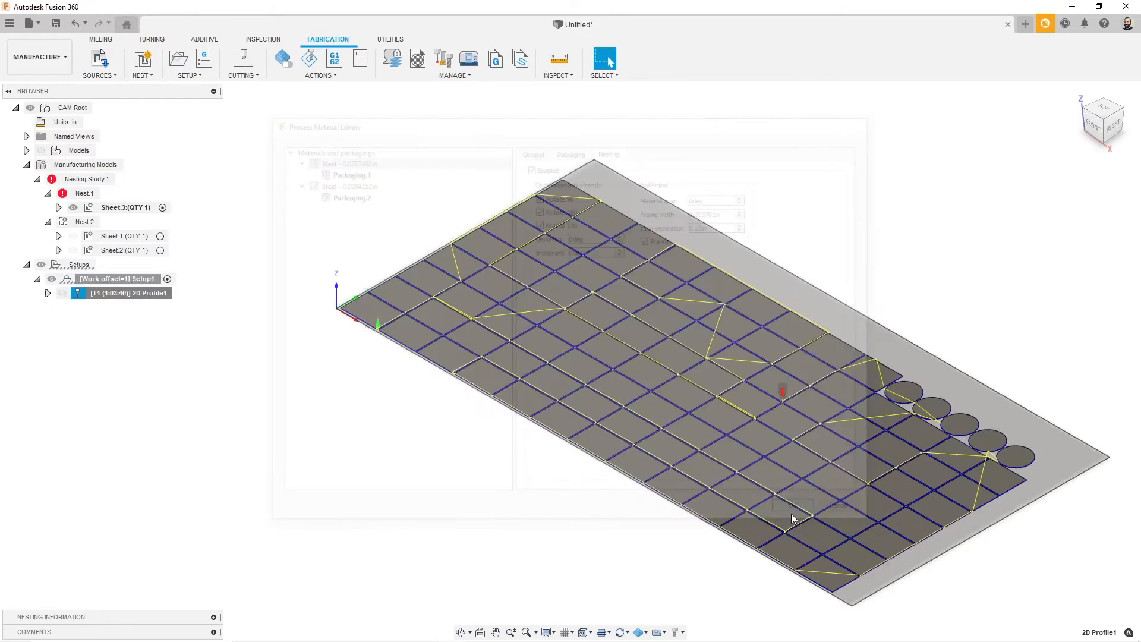
Regenerate Nest.1 with the updated material settings
click(84, 194)
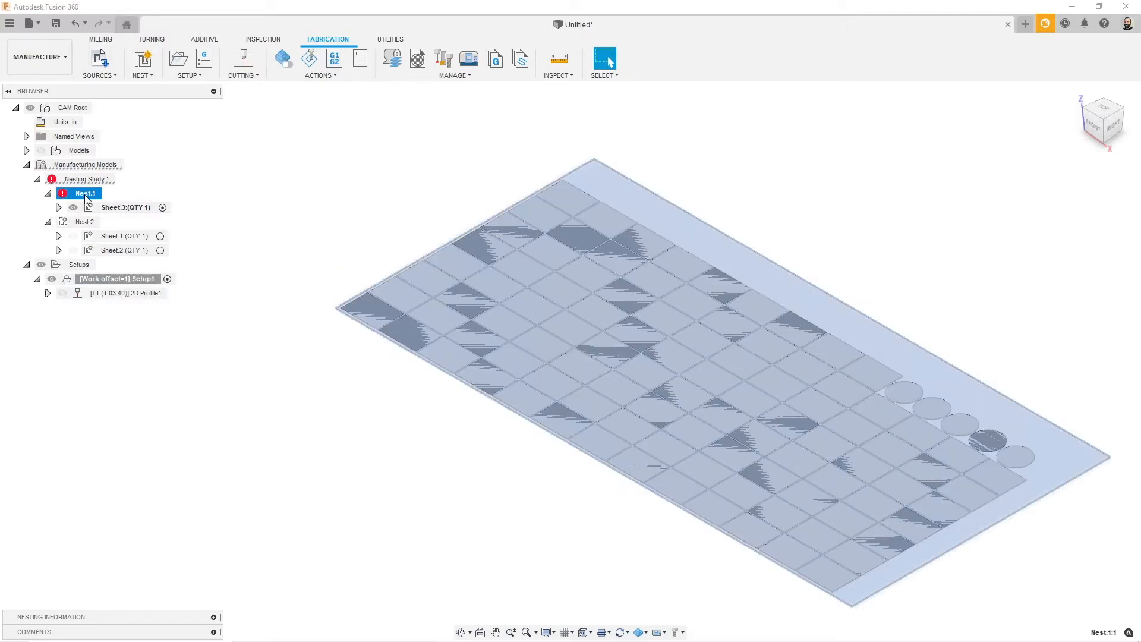
click(663, 342)
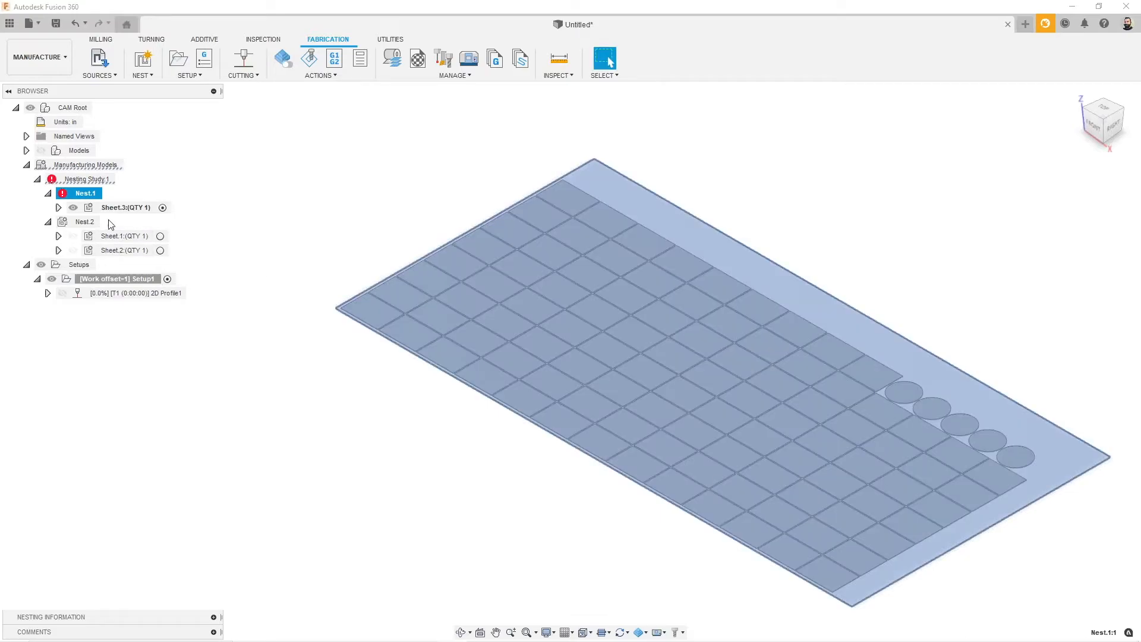
right_click(83, 193)
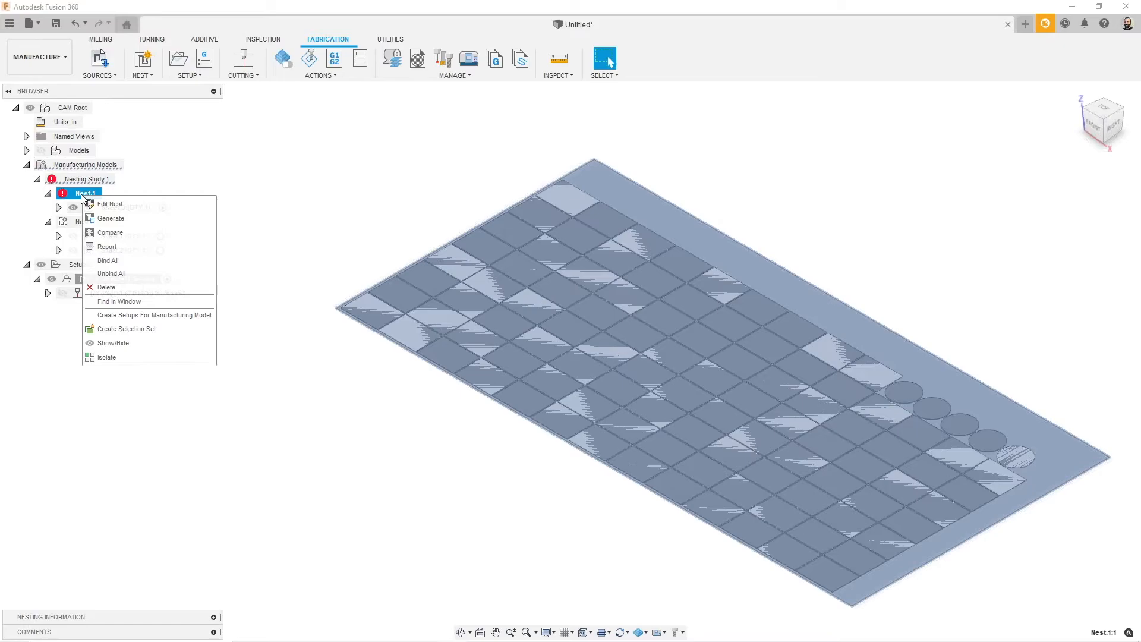
click(112, 218)
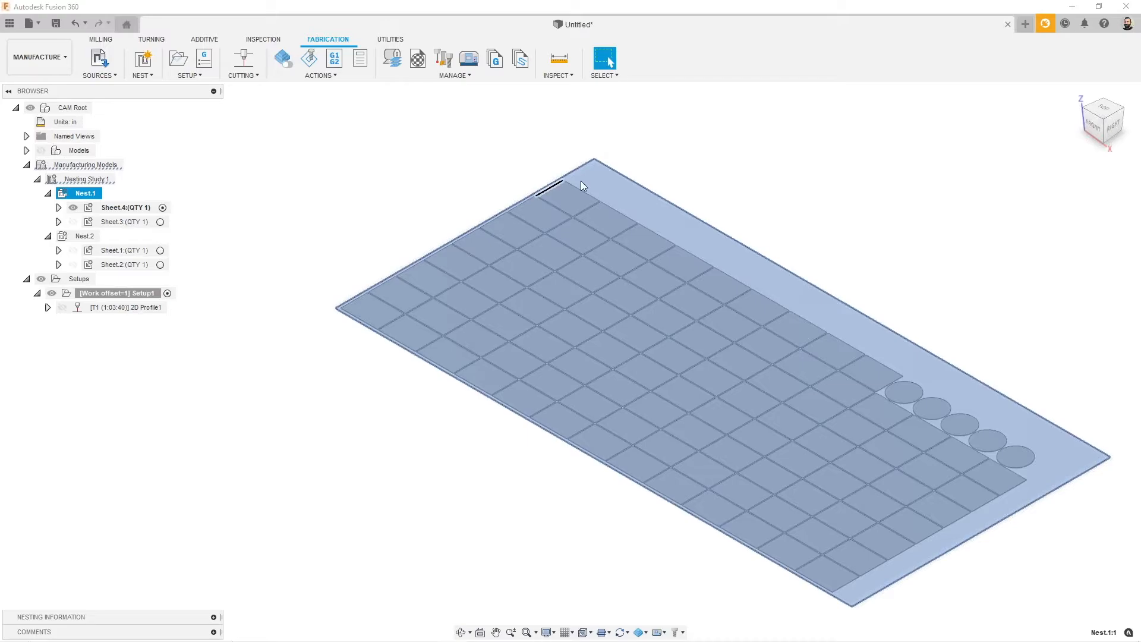
Activate Sheet.3 to compare it with the regenerated layout and reactivate Sheet.4
click(350, 192)
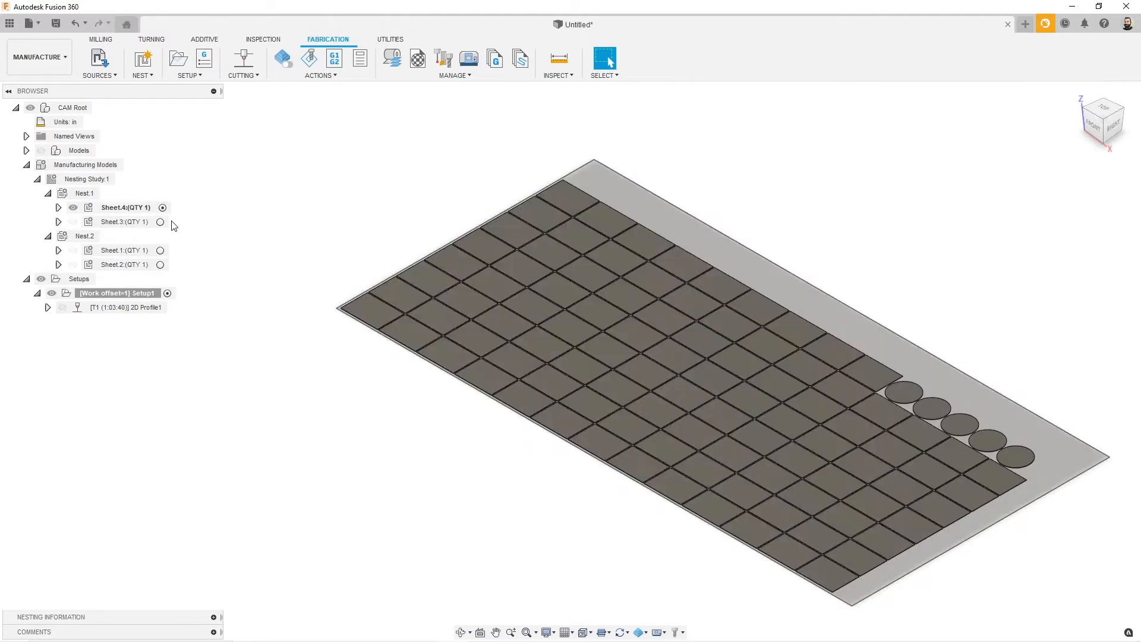
click(160, 221)
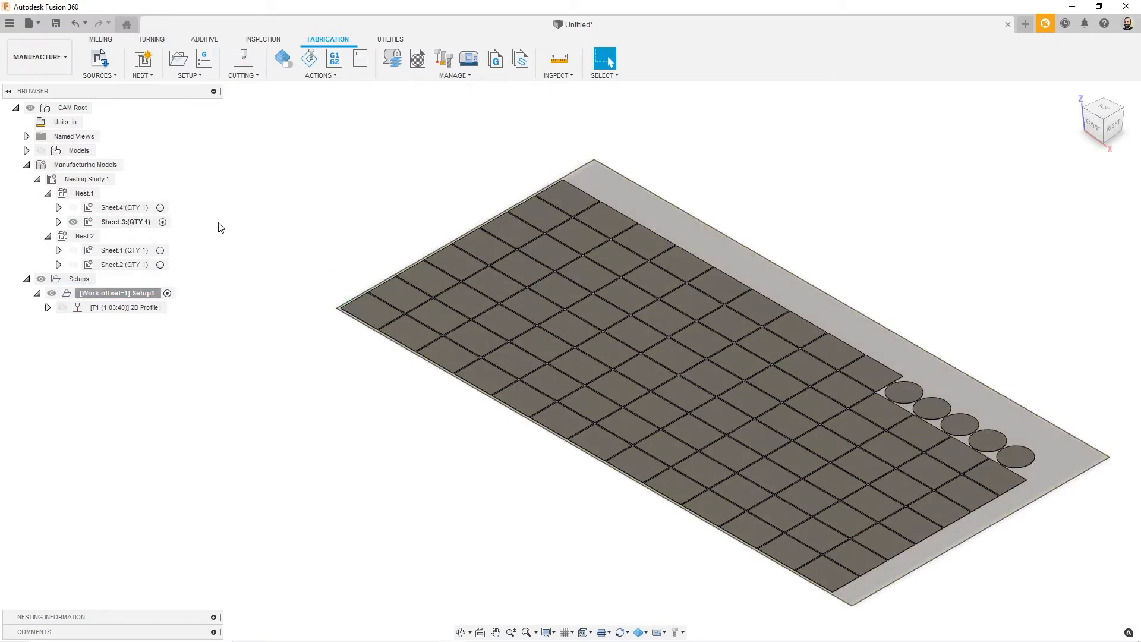
click(160, 208)
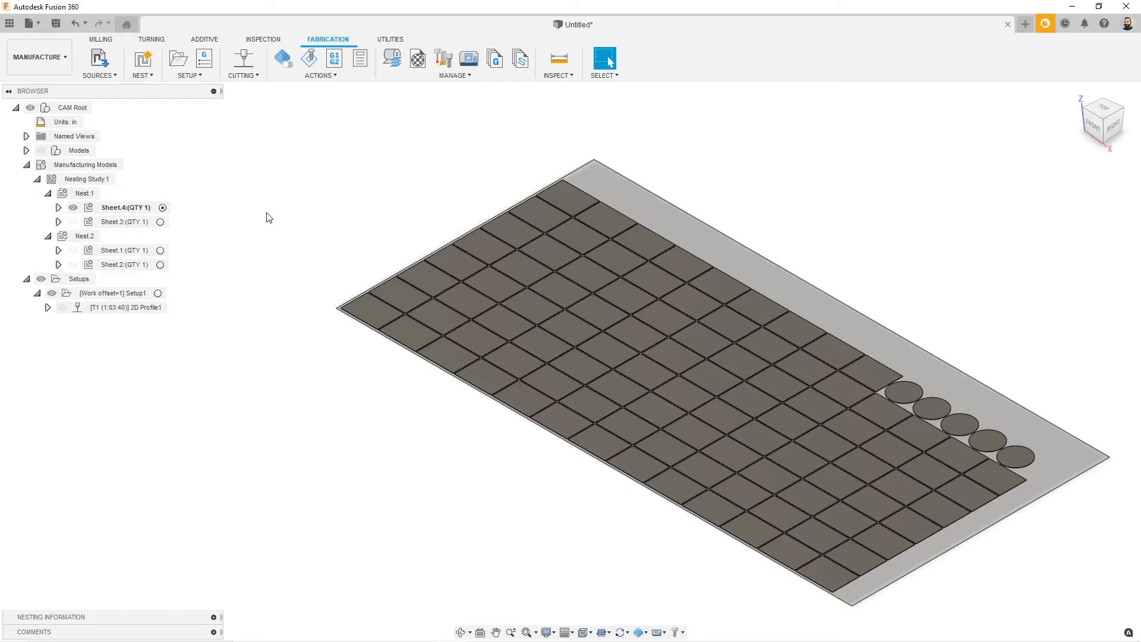
Open the 1700-0561 design from the Nesting project folder and turn the plow assembly to its back side
click(10, 24)
double_click(88, 176)
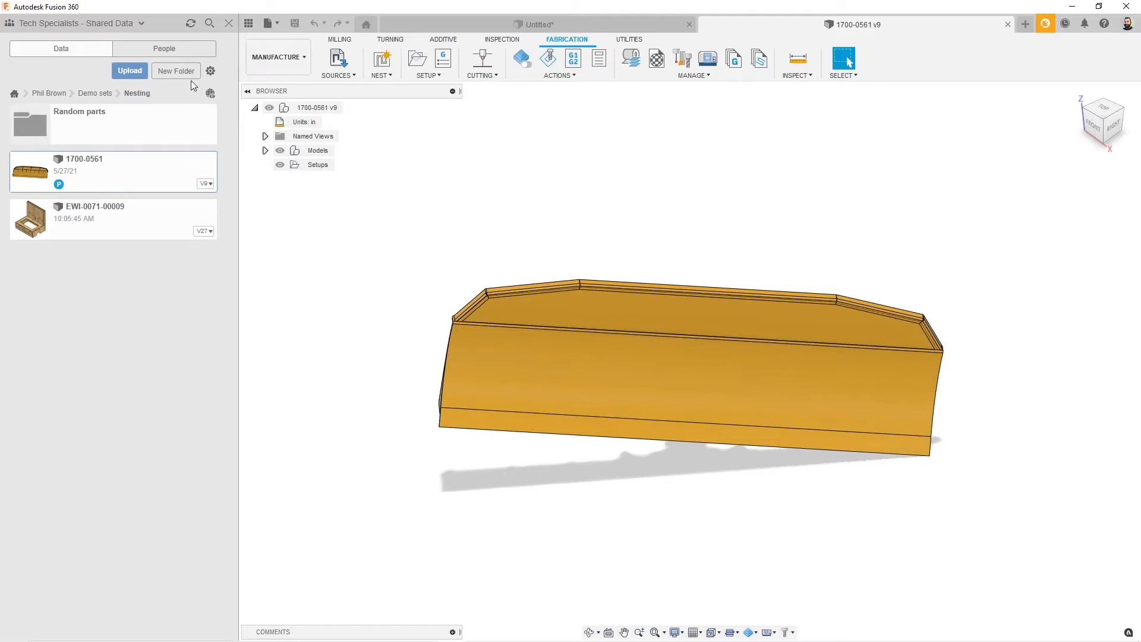
click(228, 23)
shift+middle_drag(446, 210, 311, 192)
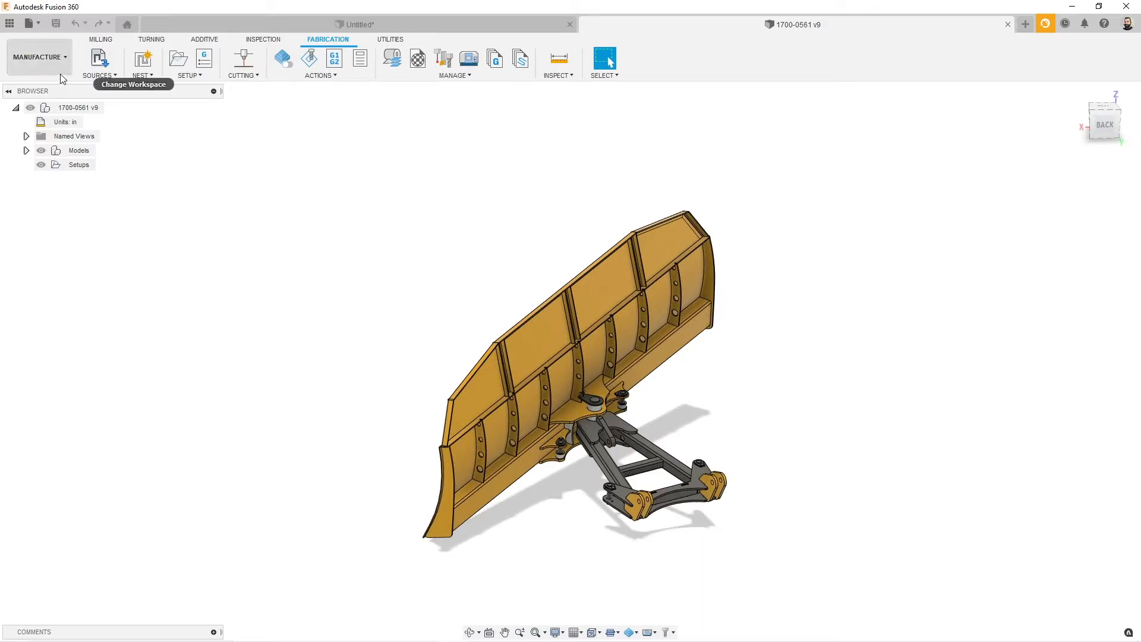
Add the 1700-0561 plow assembly as a nesting source and create a nest study with a job quantity of 5
click(104, 64)
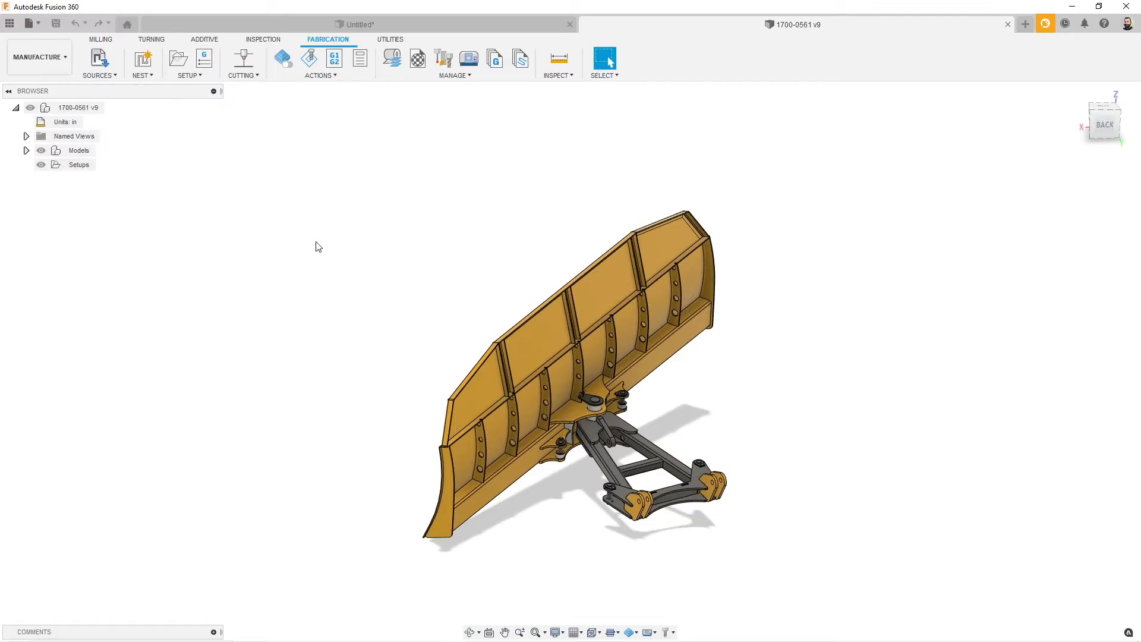
click(146, 68)
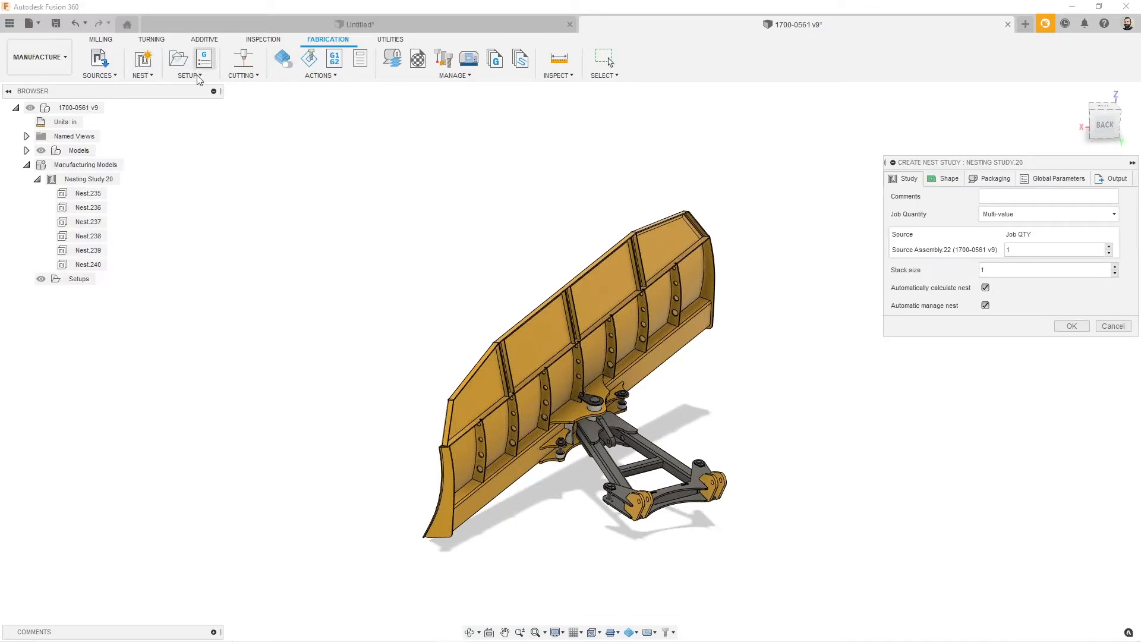
click(1010, 250)
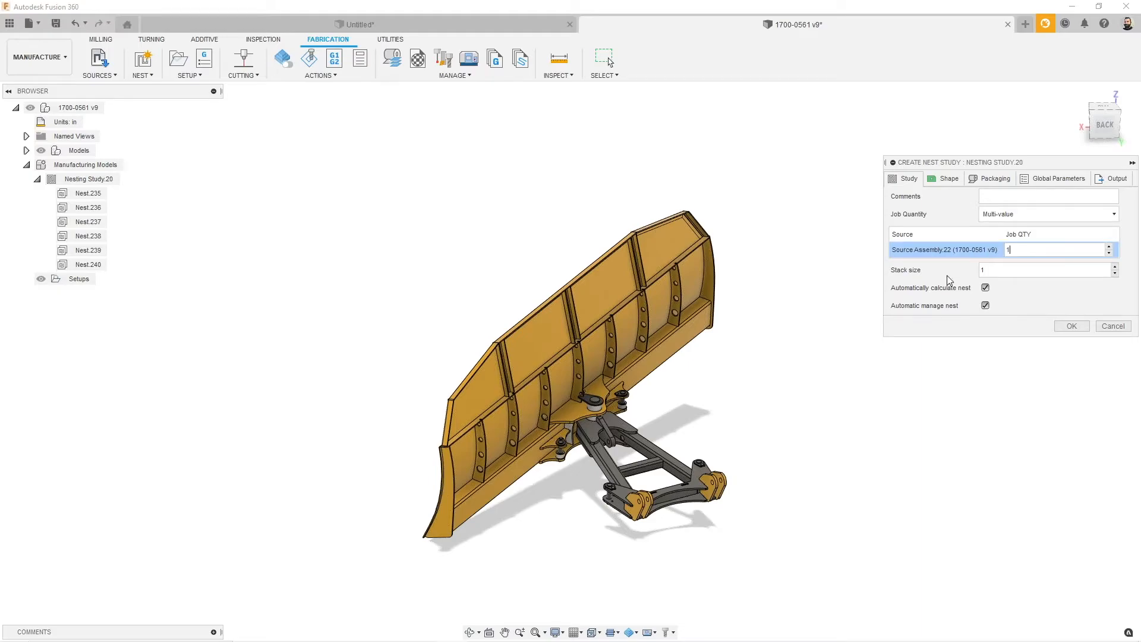
key(BackSpace)
text(5)
Check the nest study's packaging and output settings and generate the nests
click(989, 179)
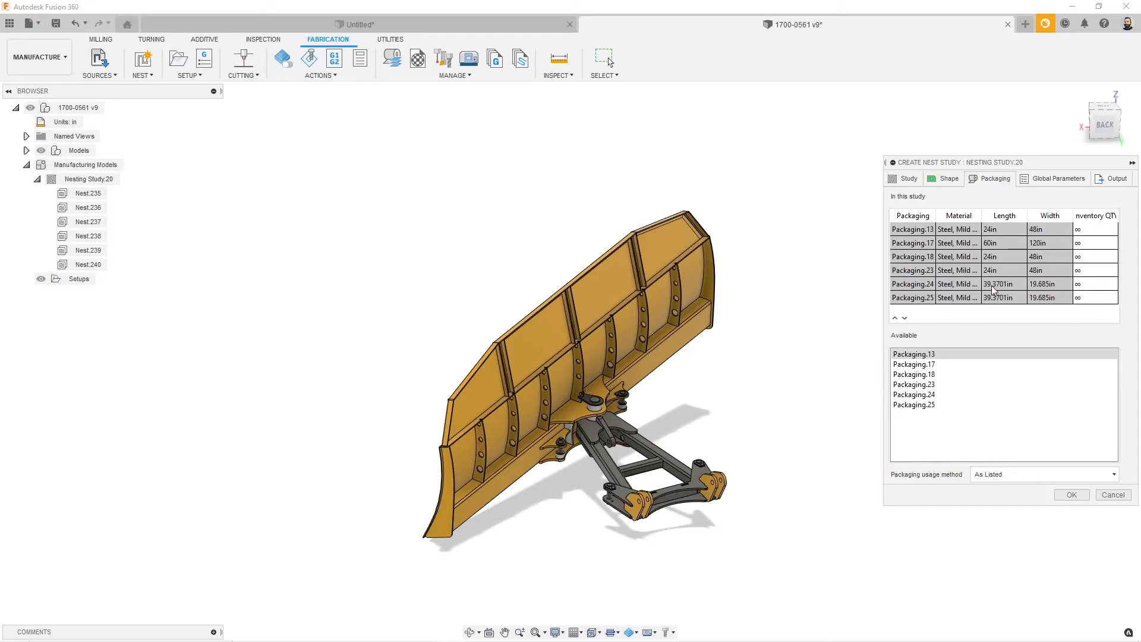
click(1112, 178)
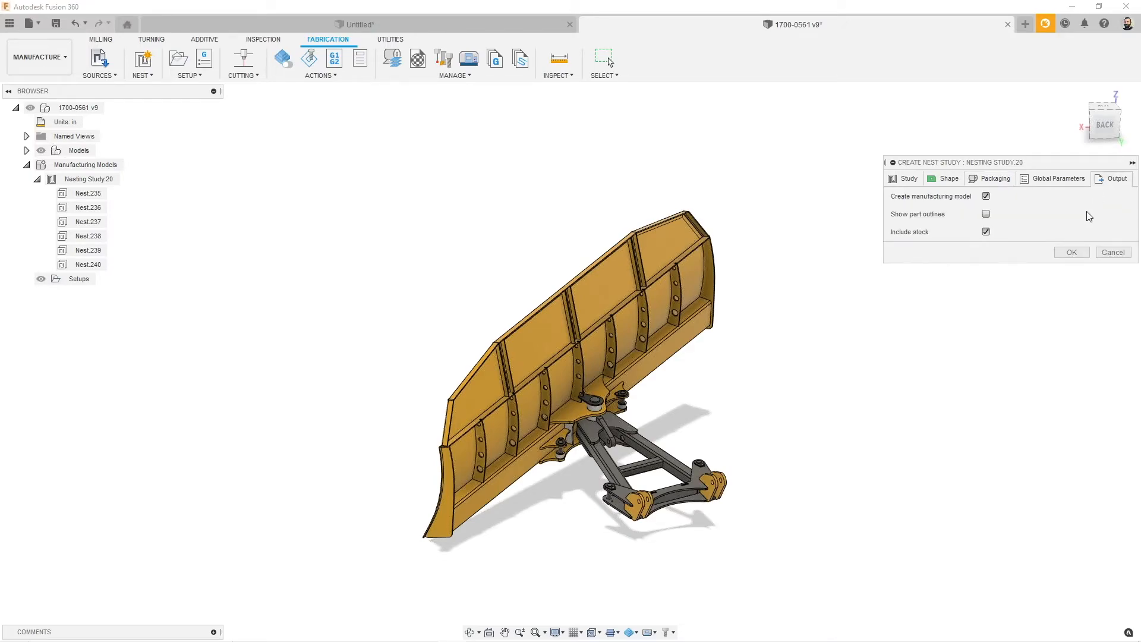
click(1070, 252)
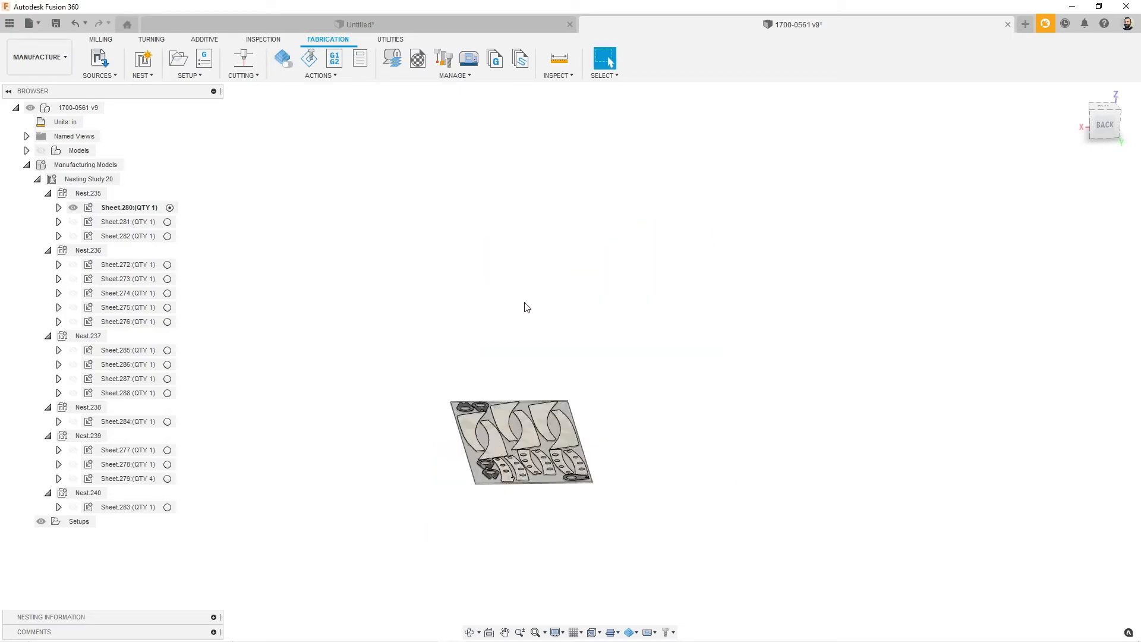
Inspect the first nest's layouts in an isometric view, activating Sheet.281 and Sheet.282 in turn
scroll(560, 337, down, 1)
scroll(539, 357, down, 2)
scroll(479, 383, up, 2)
shift+middle_drag(458, 393, 492, 412)
scroll(516, 422, up, 2)
scroll(516, 429, up, 2)
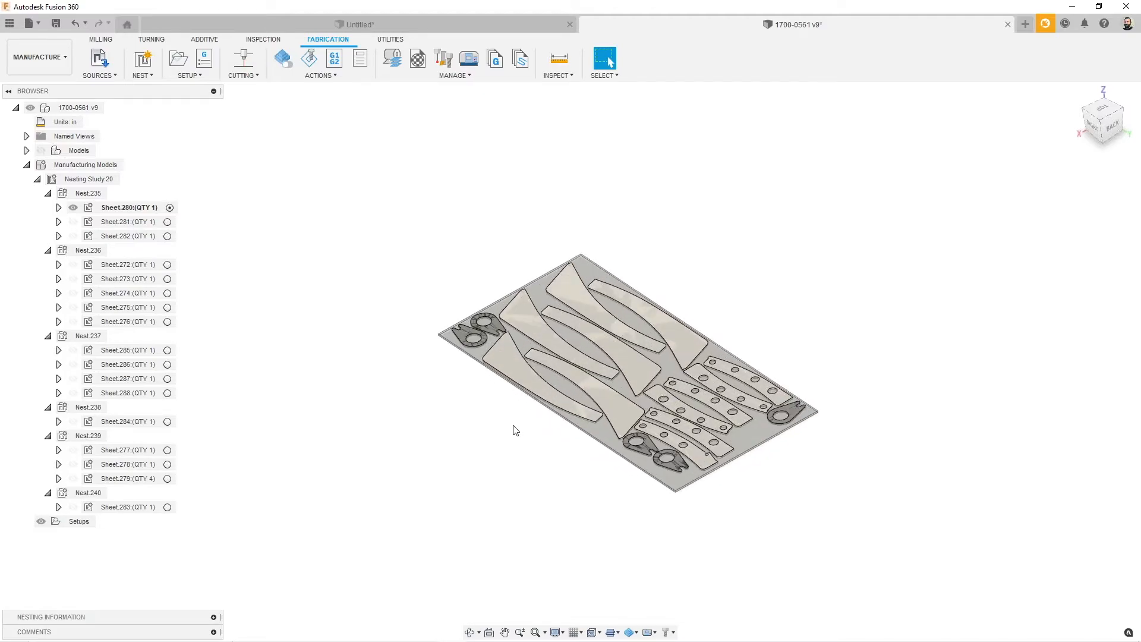
click(170, 222)
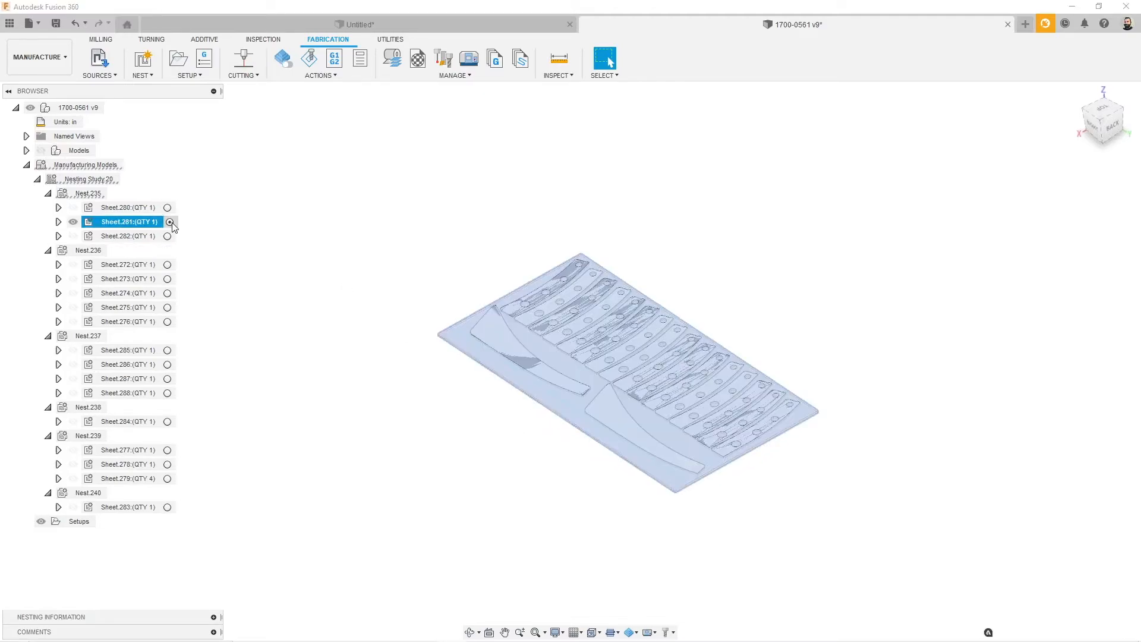
click(167, 237)
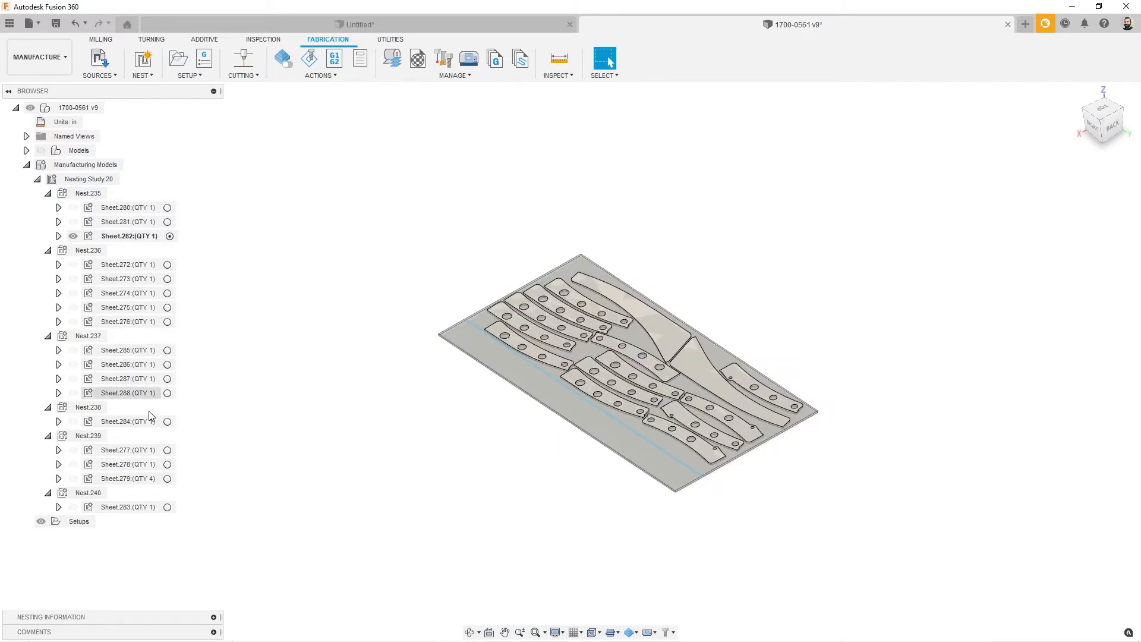
Activate Sheet.279 and Sheet.284 to examine their nested parts and stock thickness
click(169, 479)
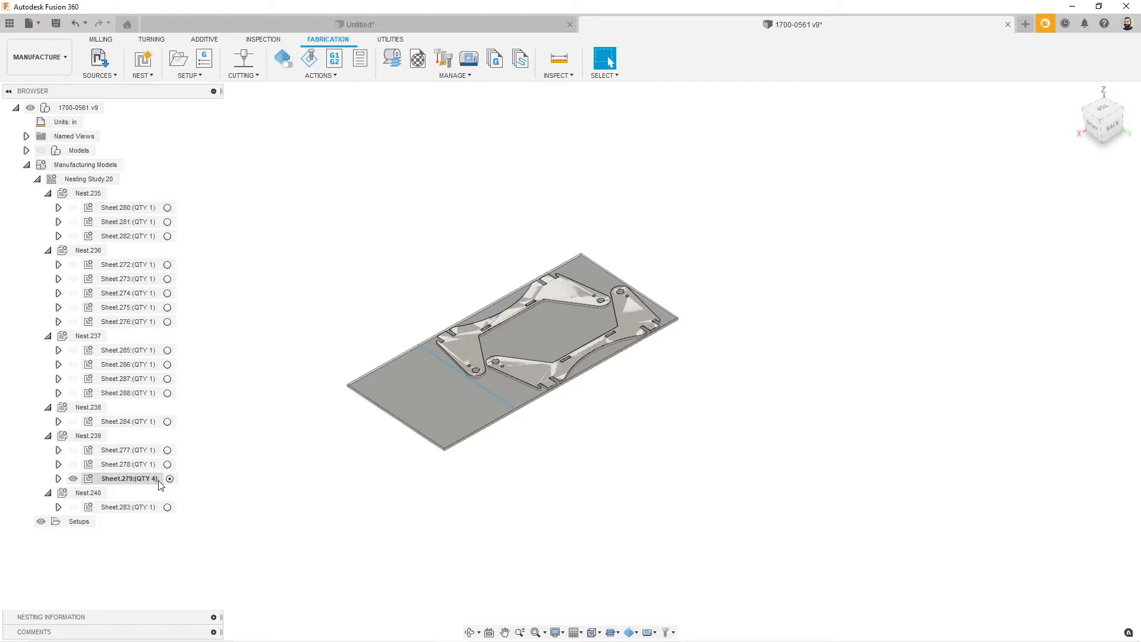
click(169, 422)
click(170, 422)
shift+middle_drag(317, 415, 348, 411)
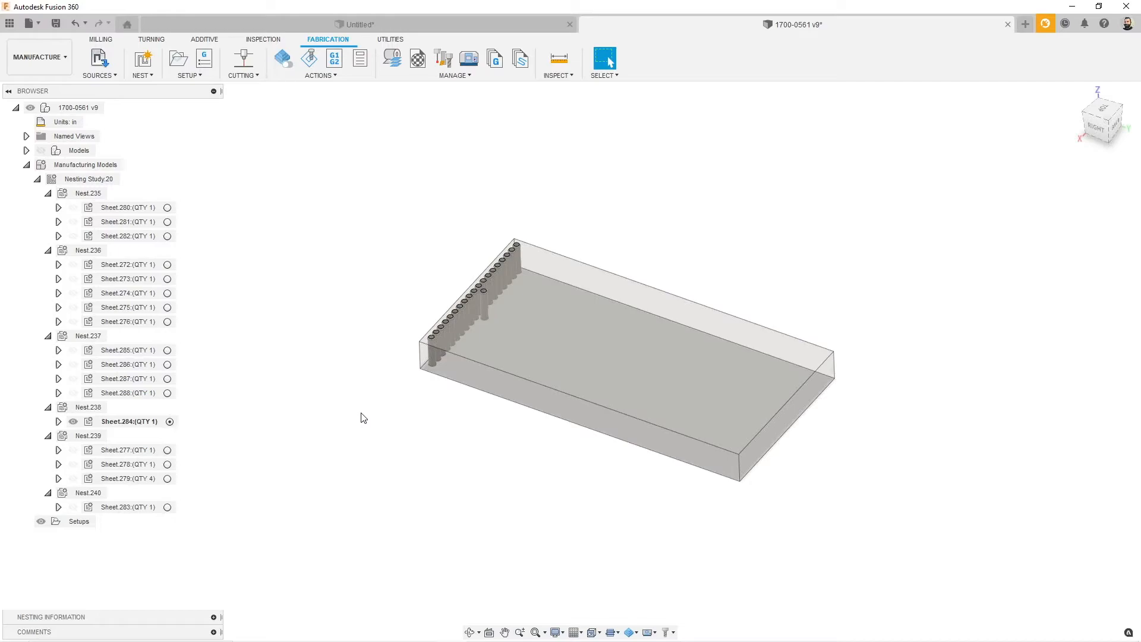
Switch to the Design workspace and open the plow assembly's nest preparation with a wider component list
click(60, 62)
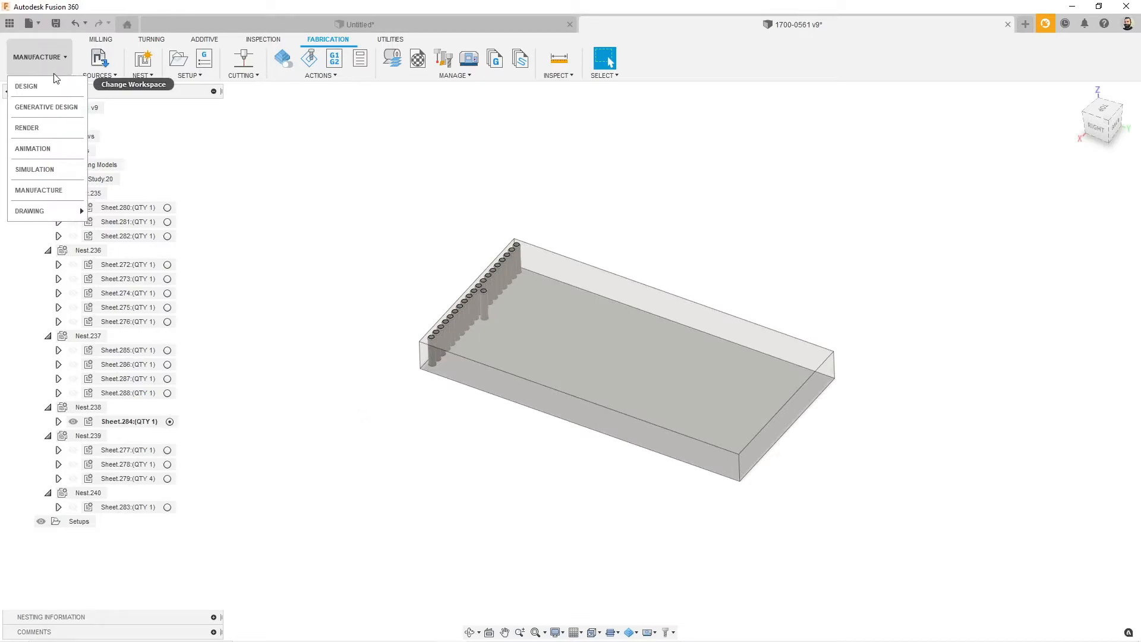
click(26, 86)
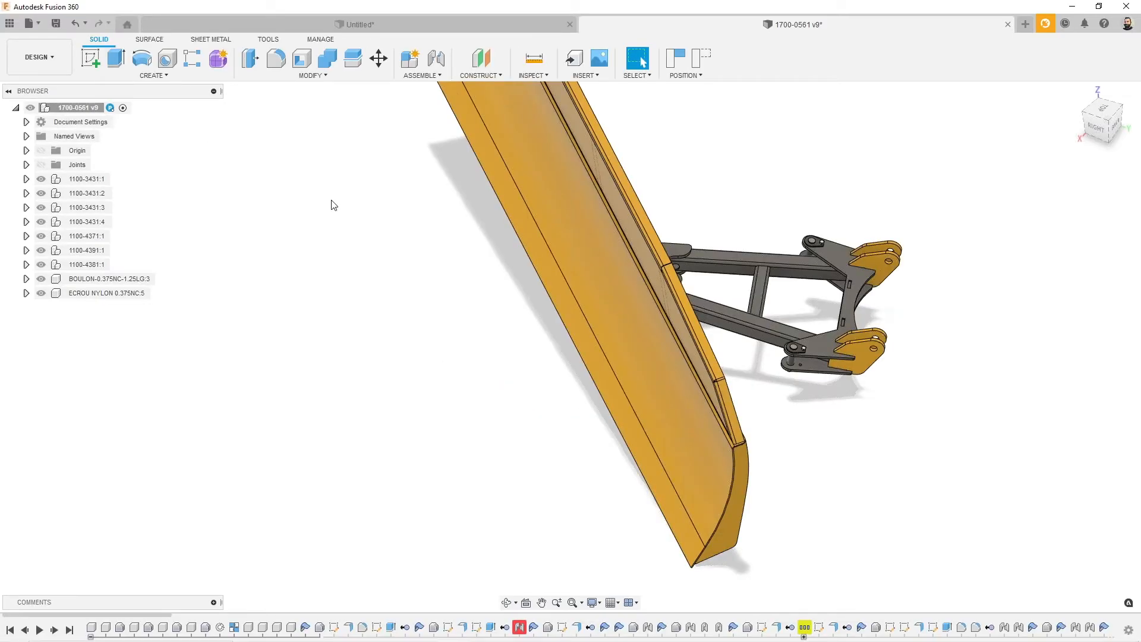
shift+middle_drag(560, 363, 495, 417)
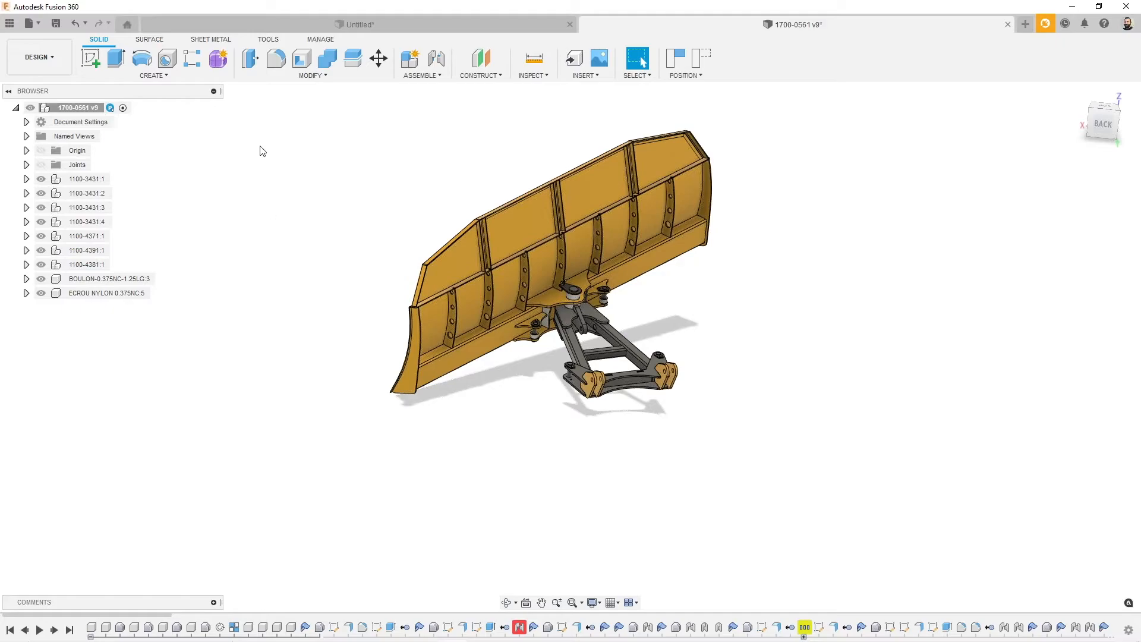
click(268, 40)
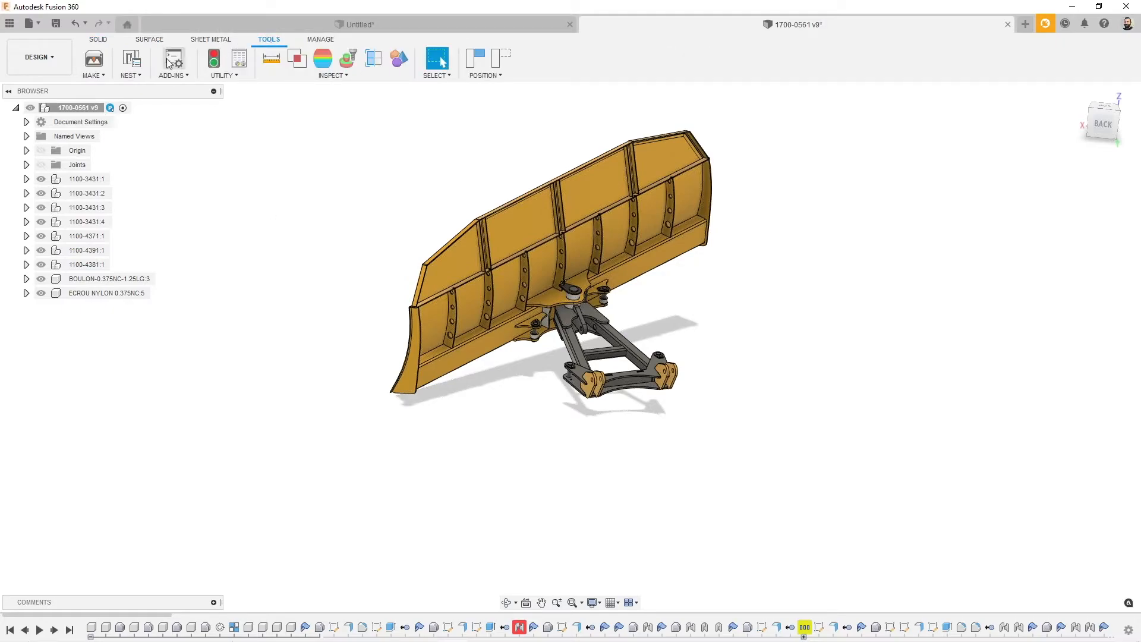
click(128, 63)
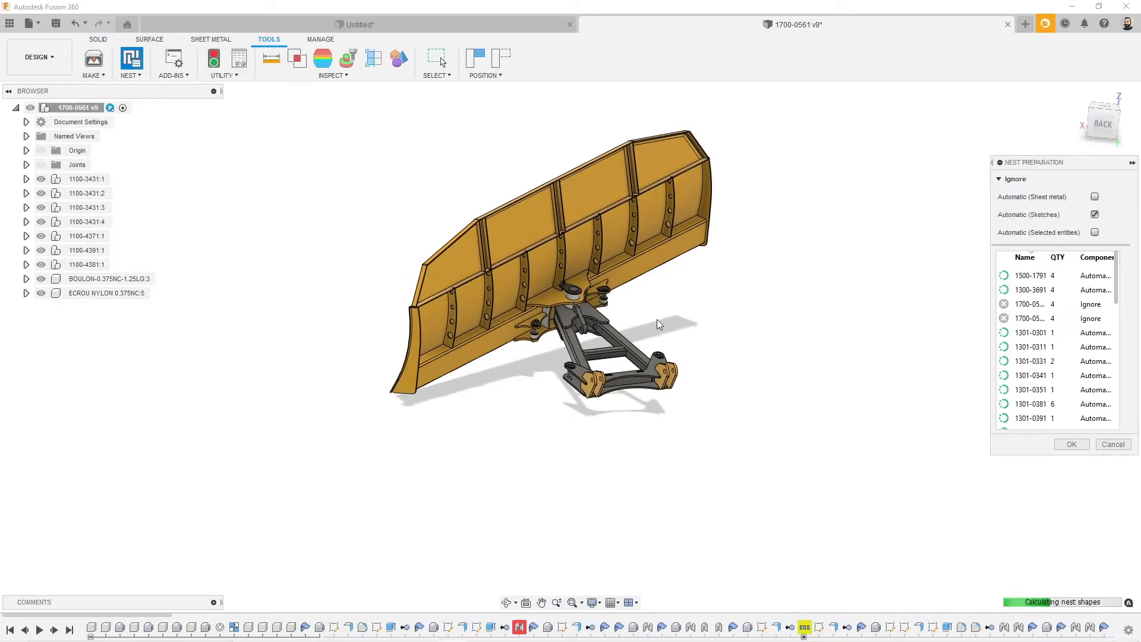
drag(990, 163, 894, 171)
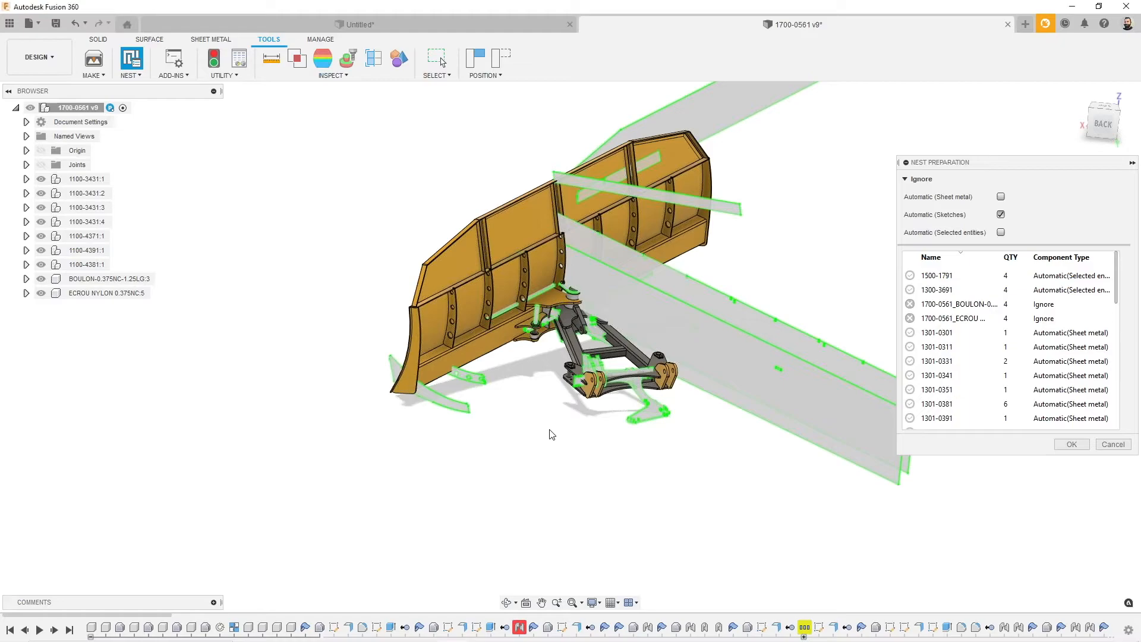
Review the component types in the nest preparation list and sort the components by quantity
scroll(1016, 360, down, 2)
scroll(1019, 379, down, 4)
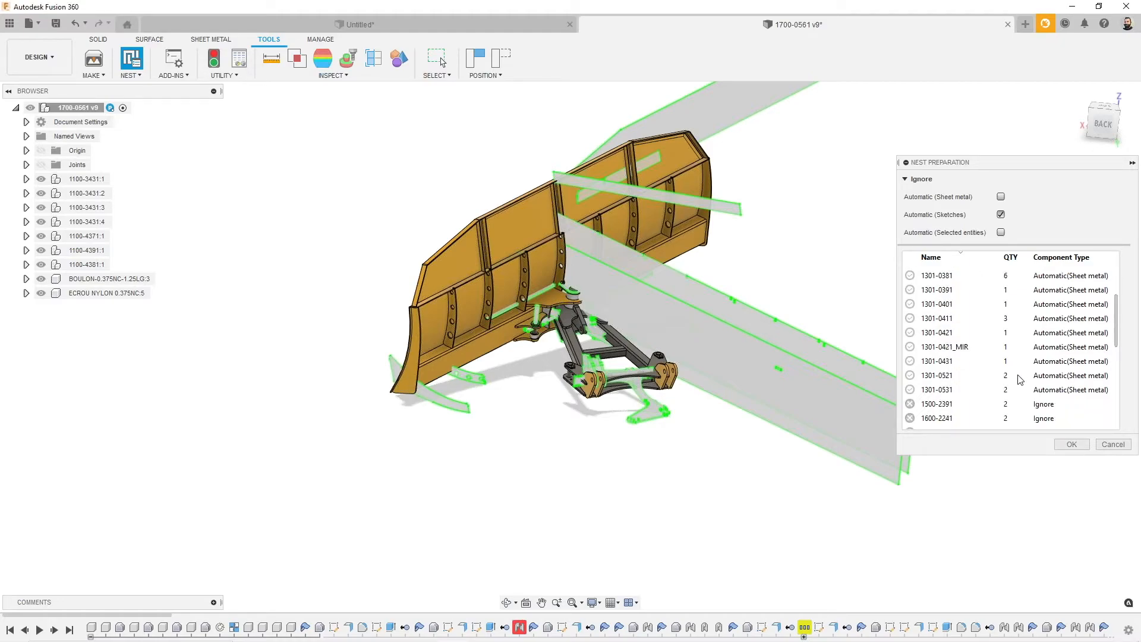
scroll(1020, 382, down, 2)
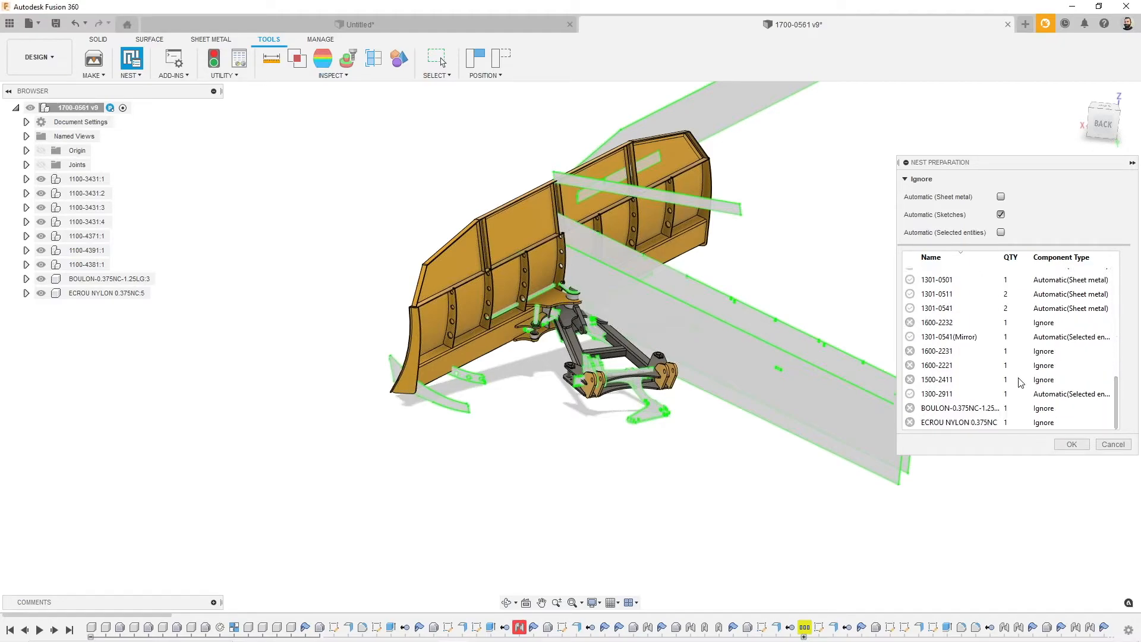
click(1016, 259)
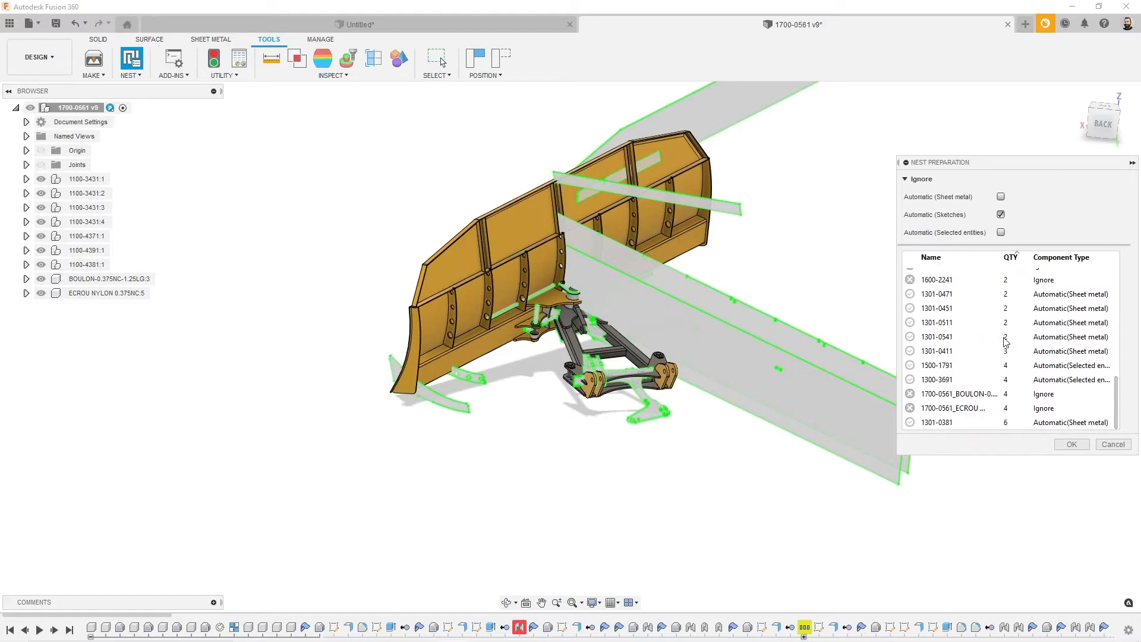
Inspect the round pin component 1500-1791 and set its component type to Ignore
click(975, 366)
scroll(528, 333, up, 8)
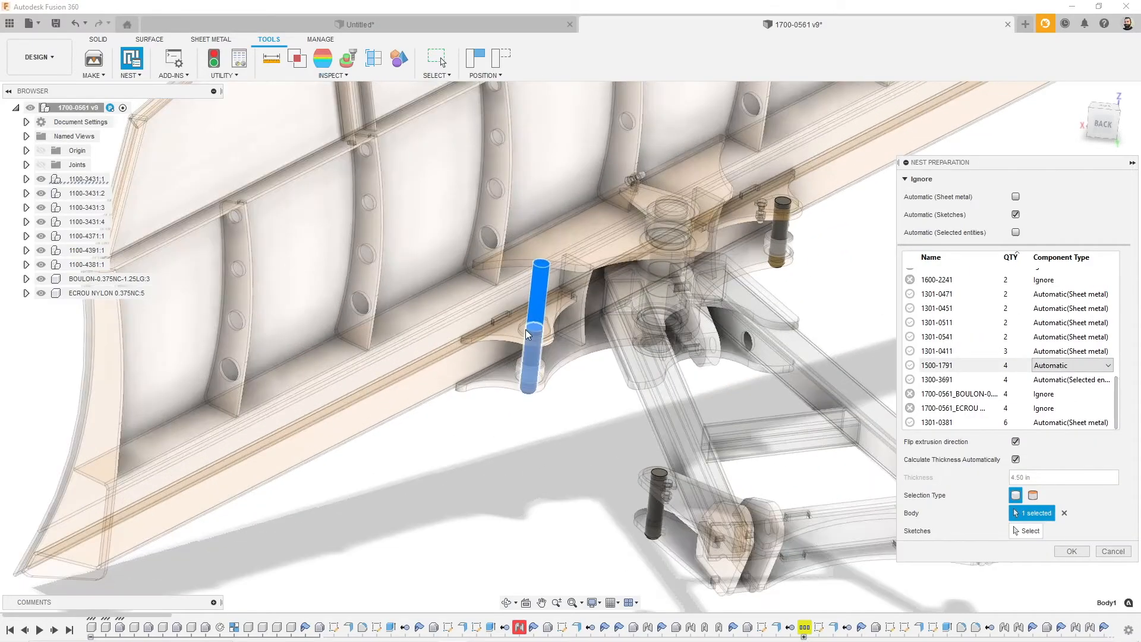
scroll(532, 341, up, 4)
shift+middle_drag(624, 475, 698, 449)
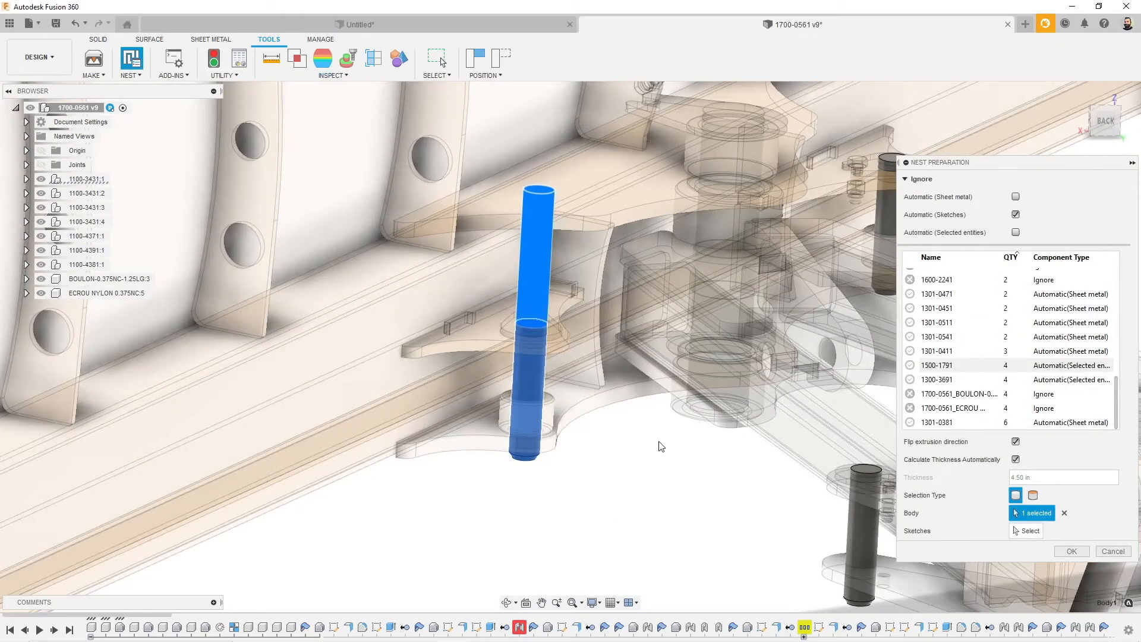
scroll(657, 441, down, 2)
click(1057, 369)
click(1063, 366)
click(1060, 414)
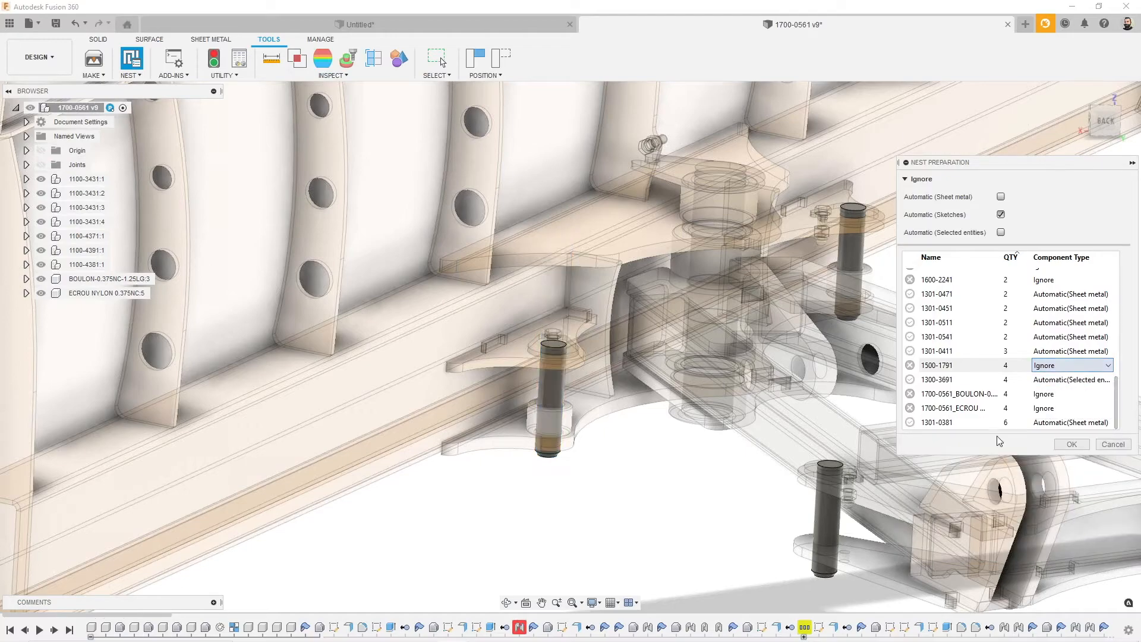
Check component 1300-3691 in the assembly and accept the nest preparation changes
click(961, 380)
scroll(621, 416, down, 3)
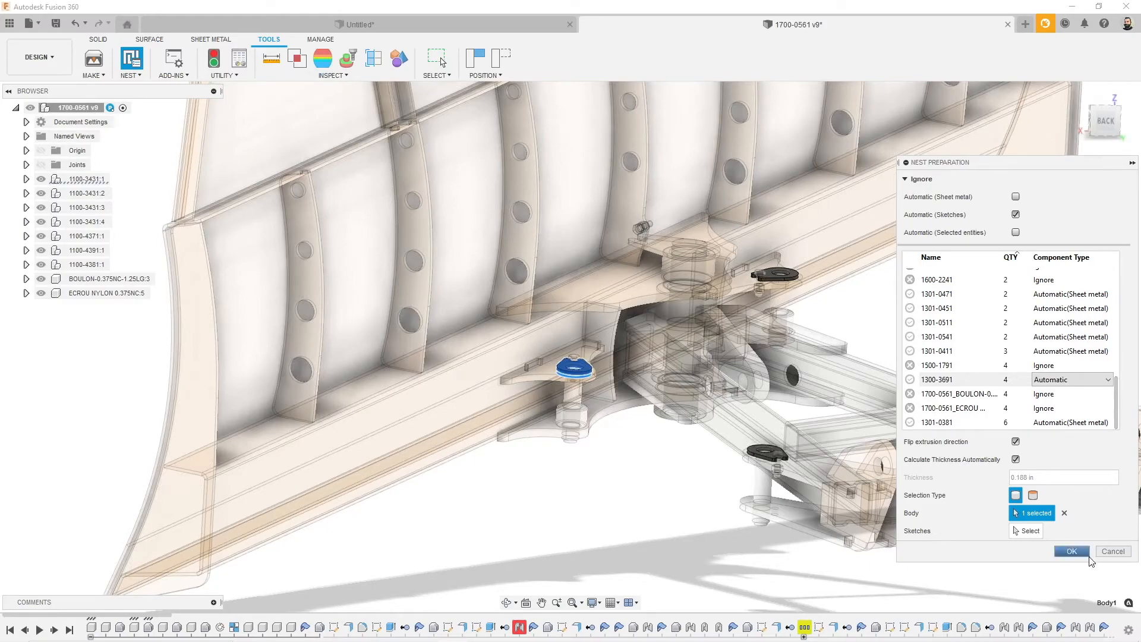
click(1071, 550)
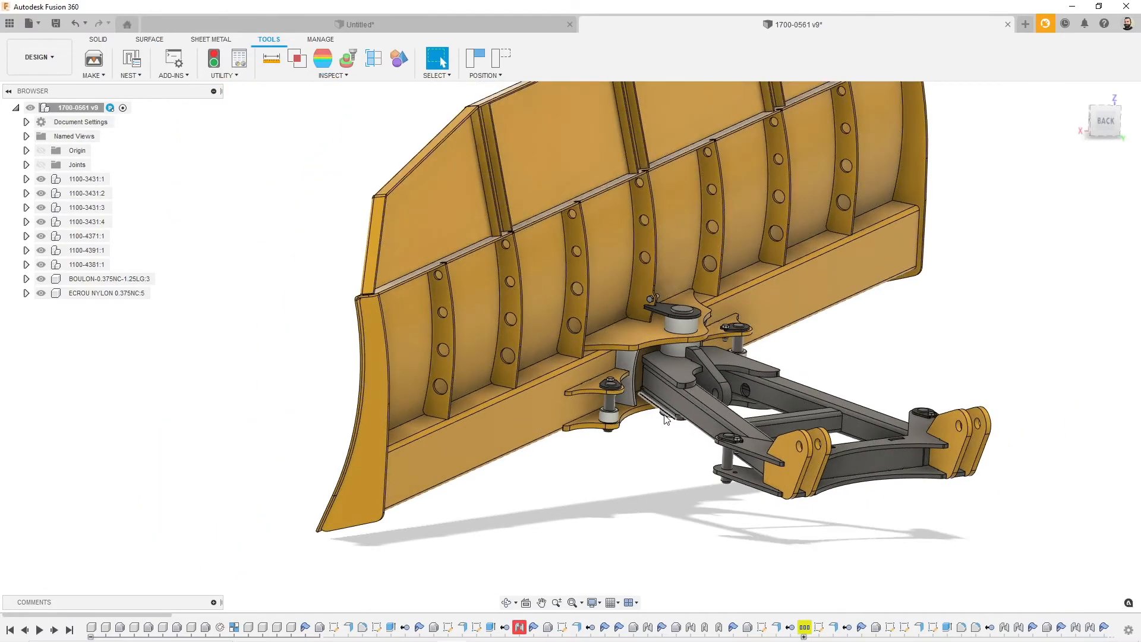
Return to the Manufacture workspace and review the updated nests, highlighting Nest.237
click(51, 61)
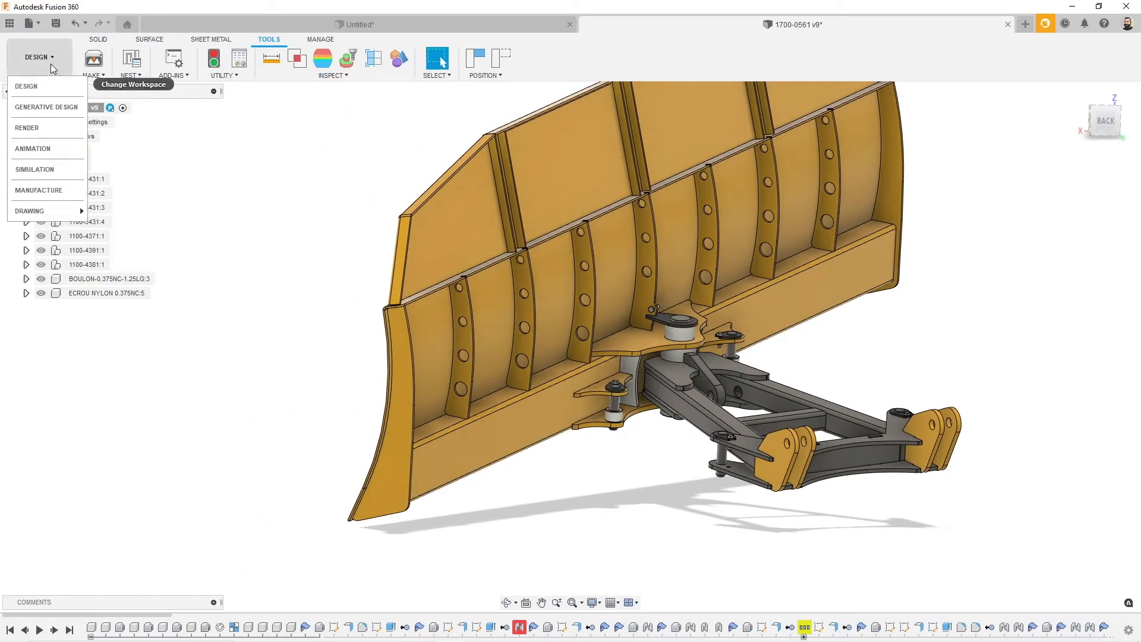
click(58, 189)
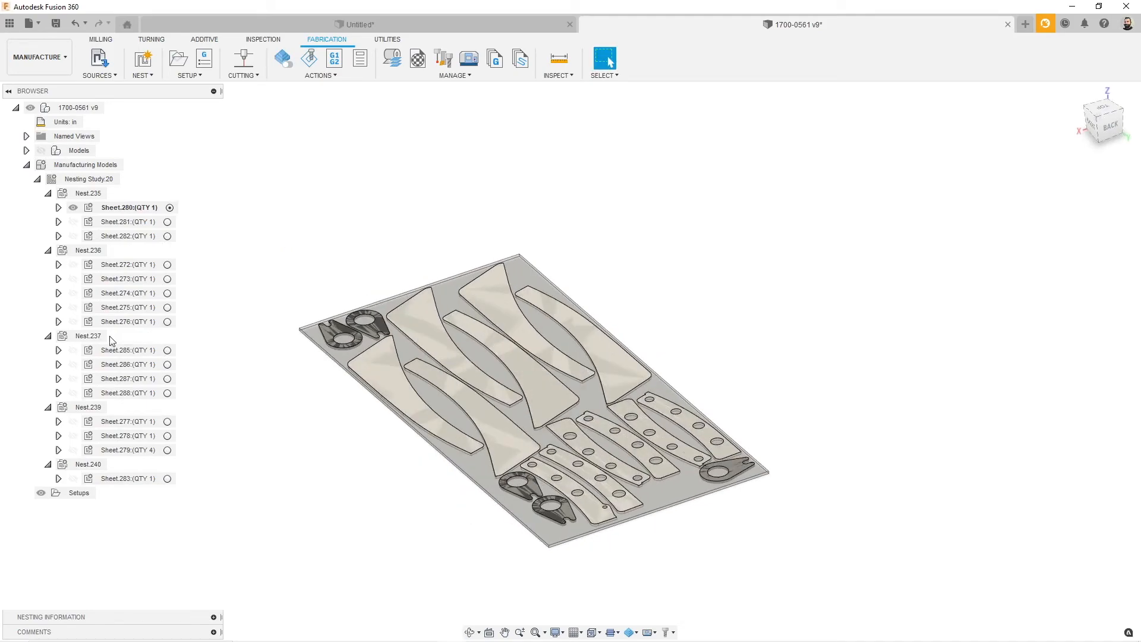
click(108, 337)
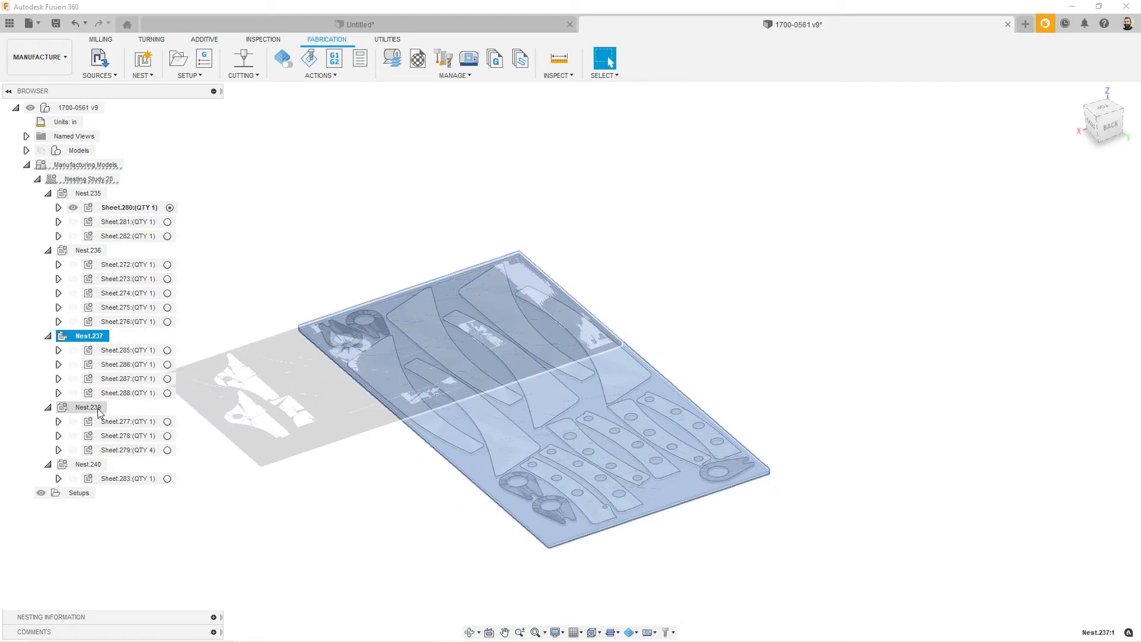
click(758, 291)
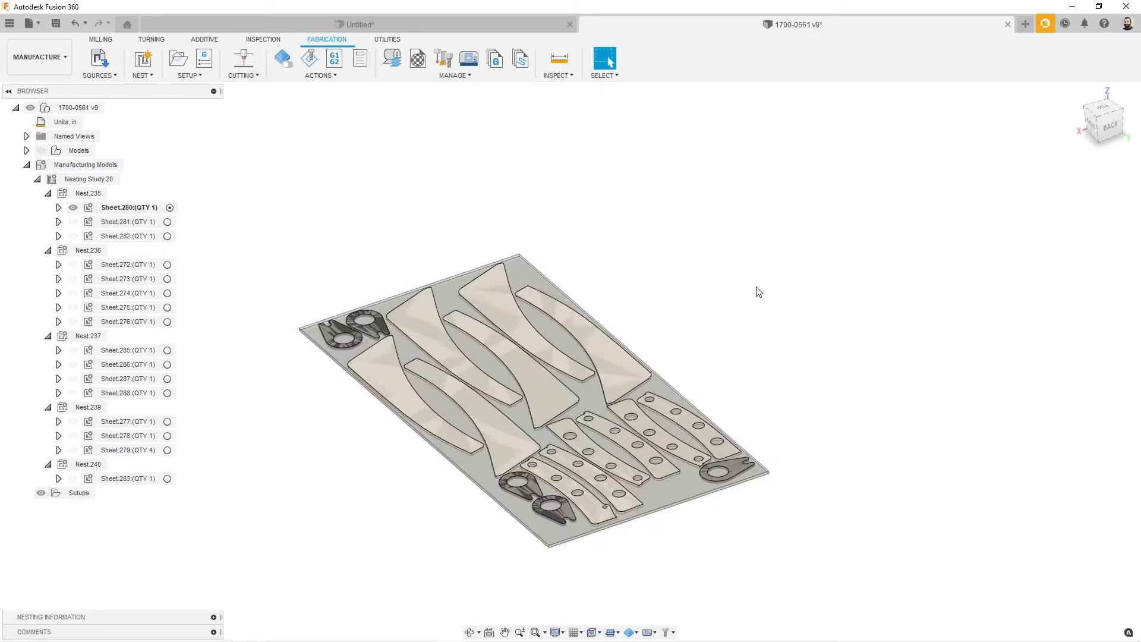
scroll(771, 296, down, 1)
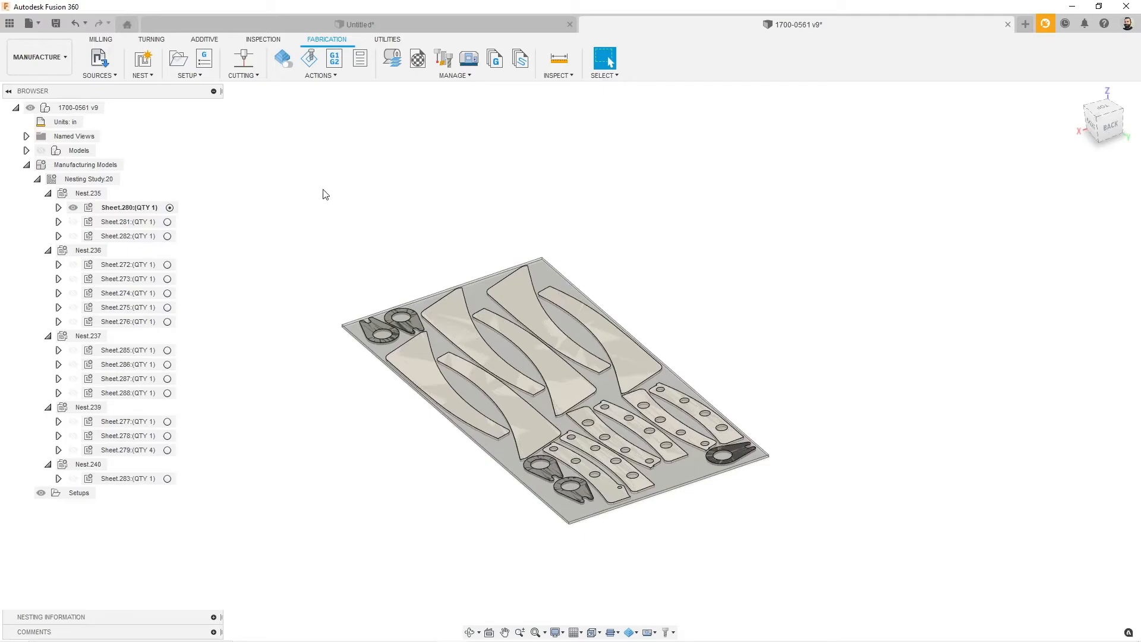
Open the EWI-0071-00009 design from the Nesting project folder and hide the project files
click(9, 23)
double_click(86, 219)
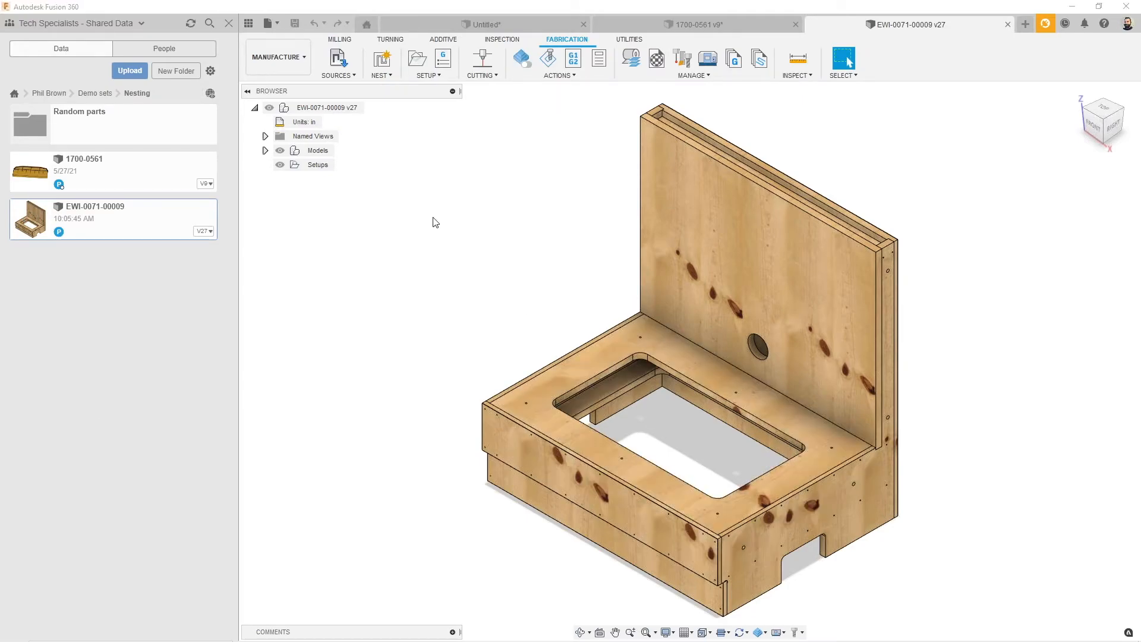
scroll(416, 221, down, 1)
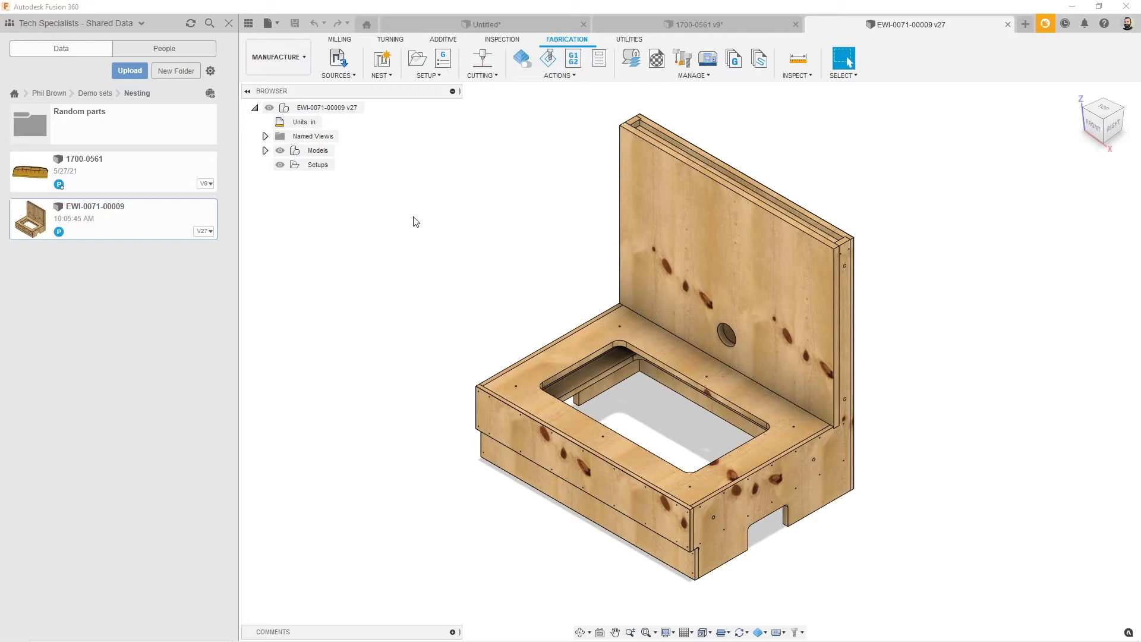
click(230, 24)
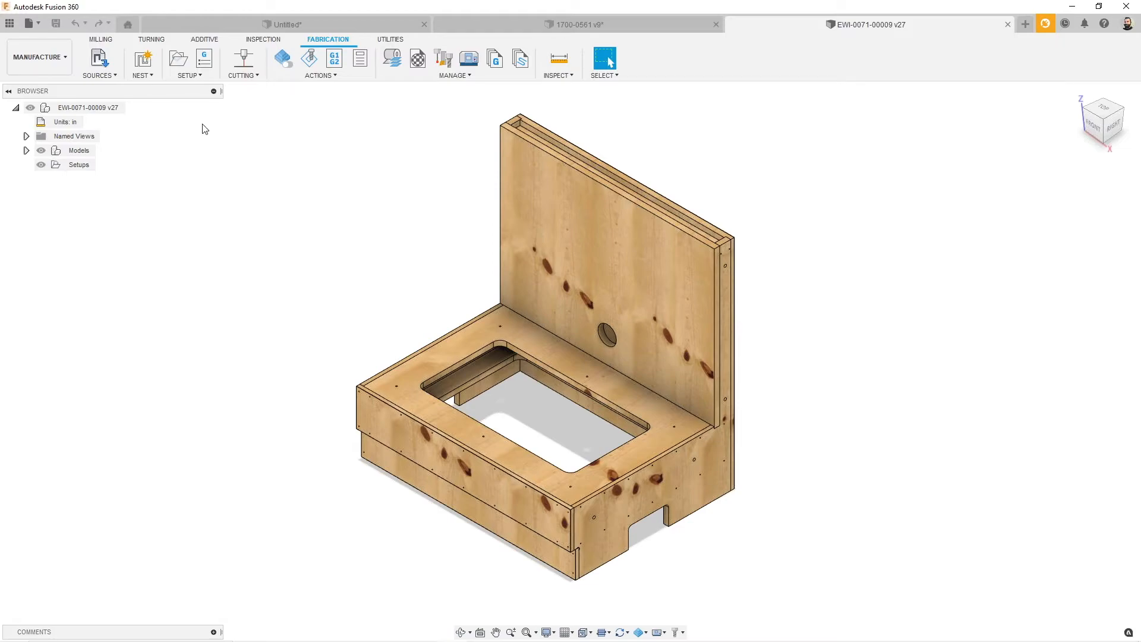
Create a nest study for the EWI-0071-00009 assembly with a job quantity of 10, using the listed pine packagings
click(144, 63)
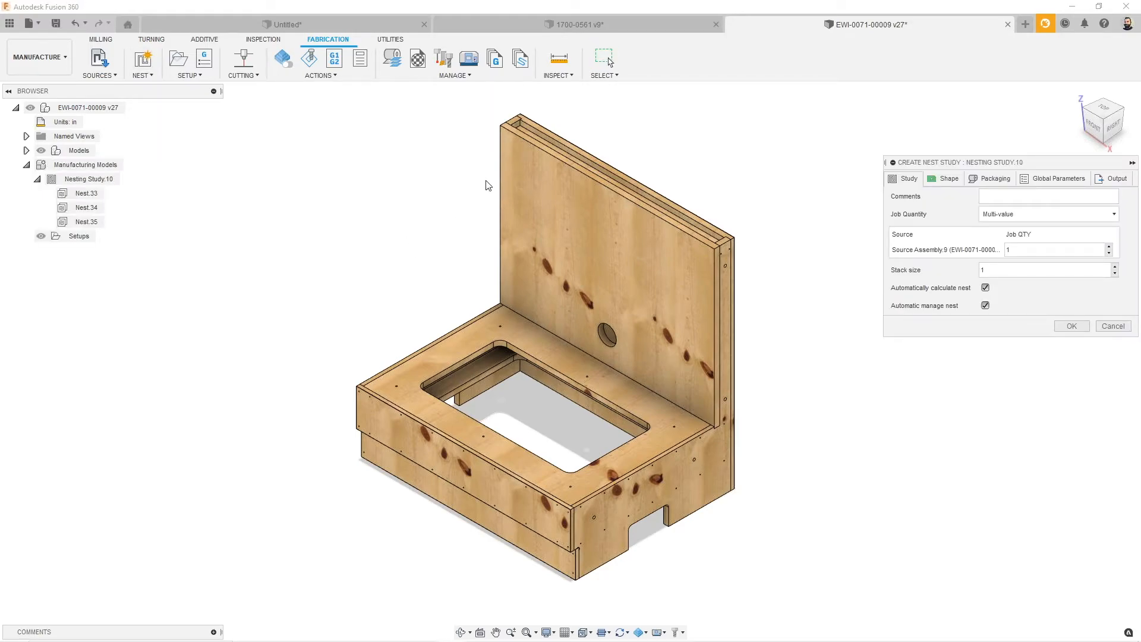
click(999, 250)
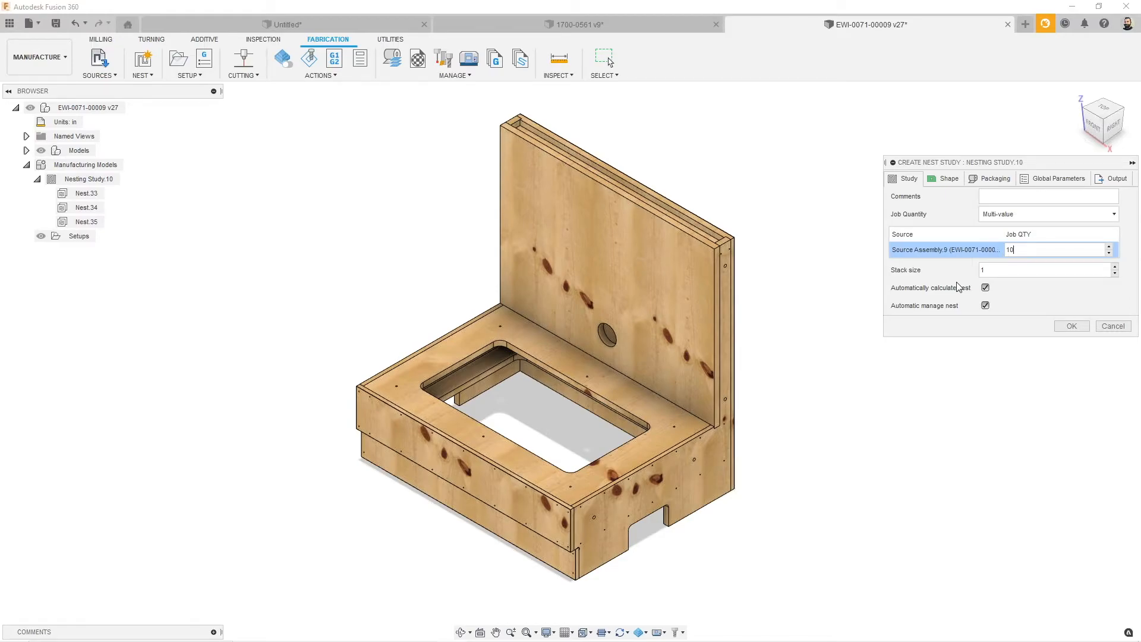
click(979, 180)
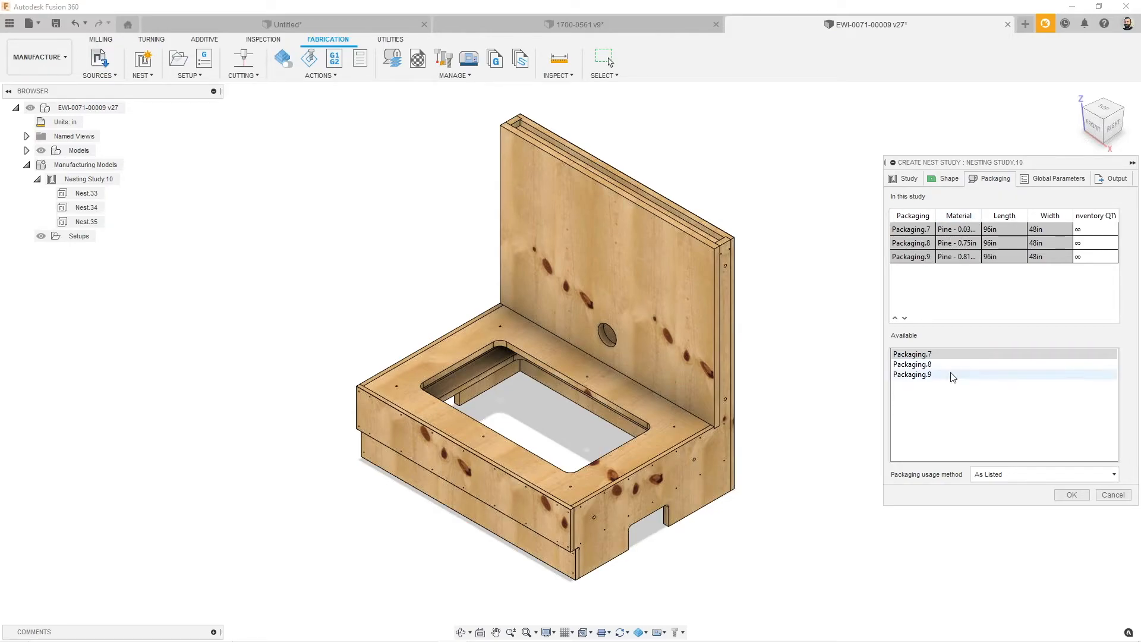
click(1070, 495)
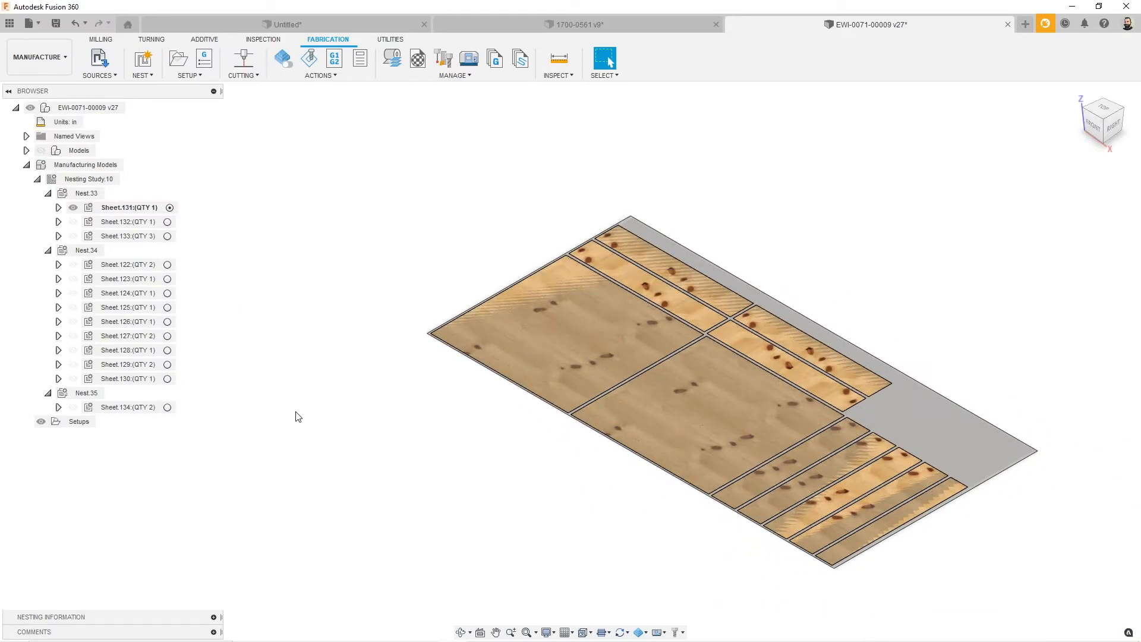
Check the orientation and item separation settings for Pine - 0.43in in the Process Material Library, and discard any changes
click(392, 60)
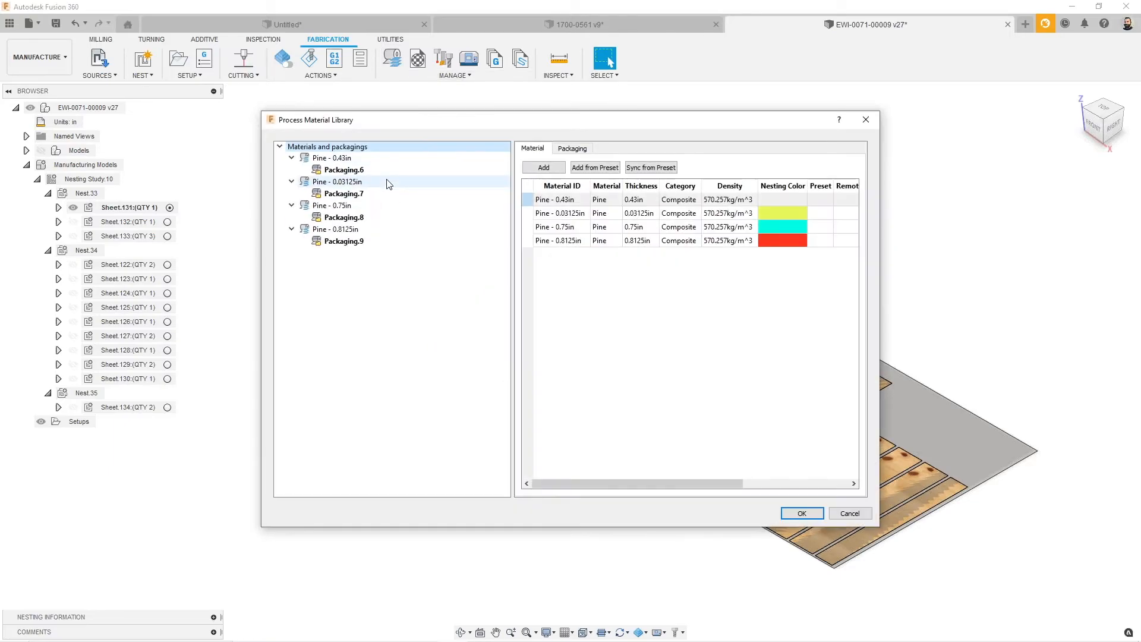
click(347, 159)
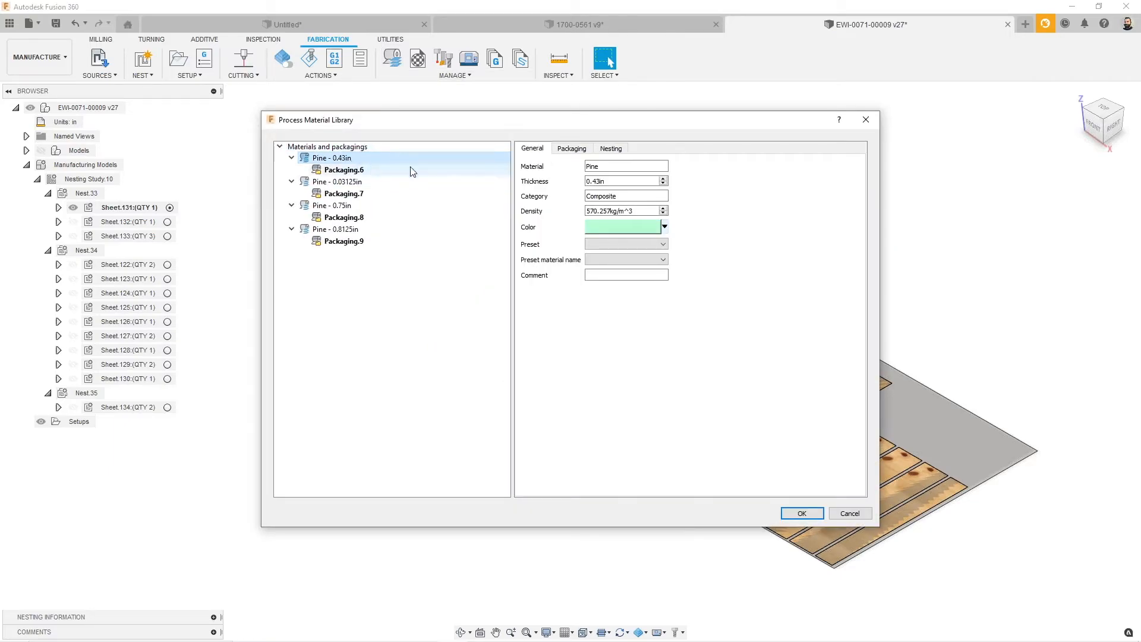
click(610, 149)
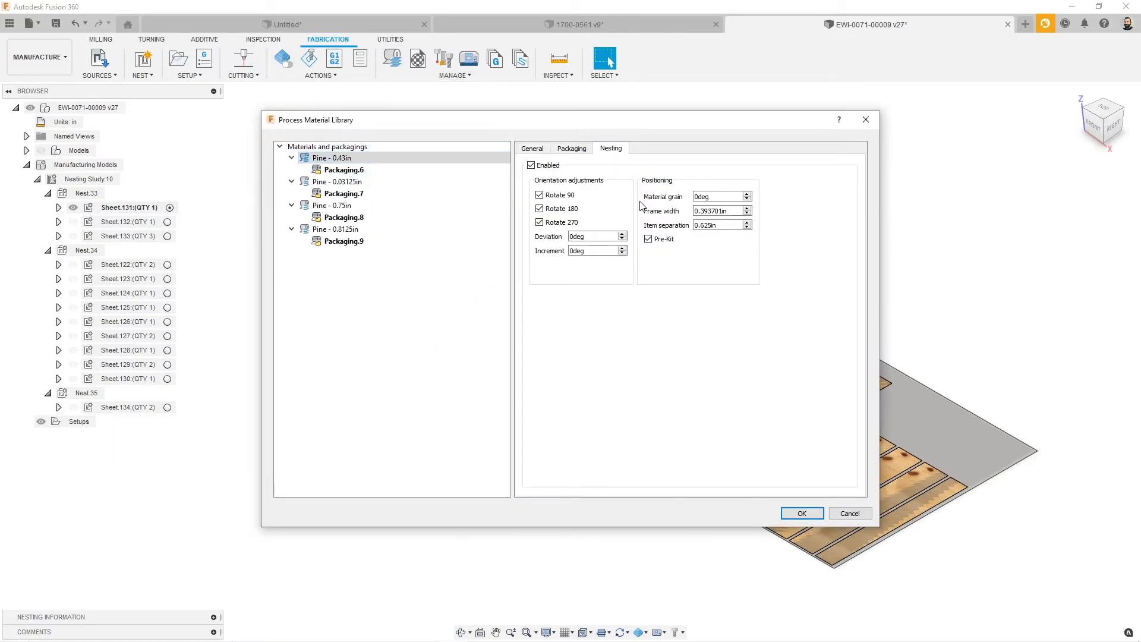
click(694, 226)
click(852, 515)
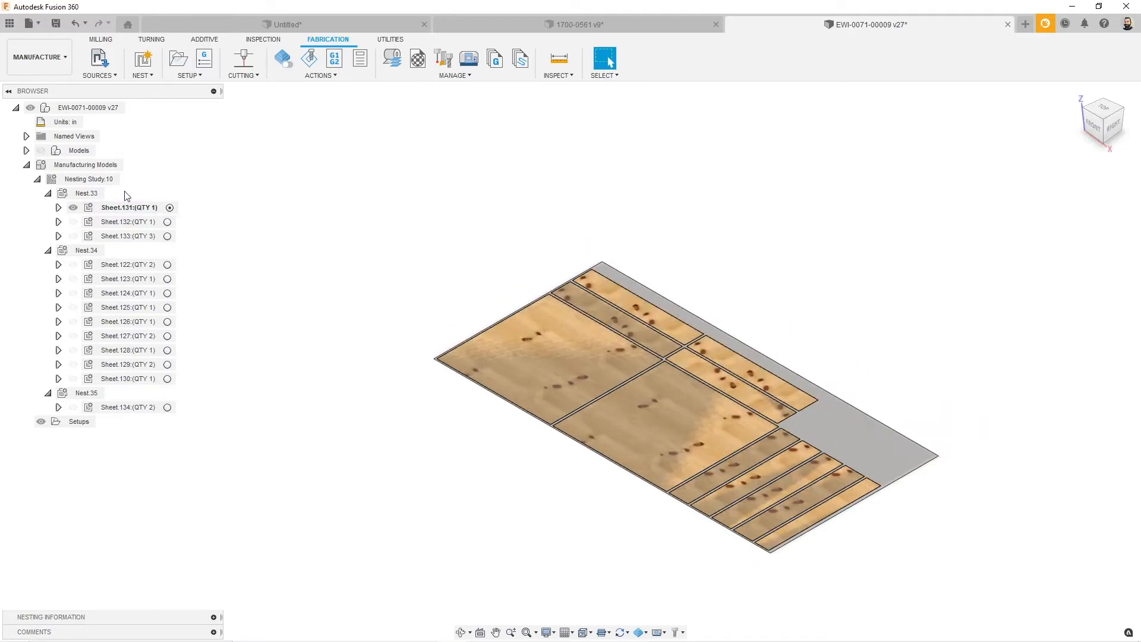
Examine the sheet counts, costs and layout preview of Nesting Study.10 in the Compare report, and close it
right_click(81, 183)
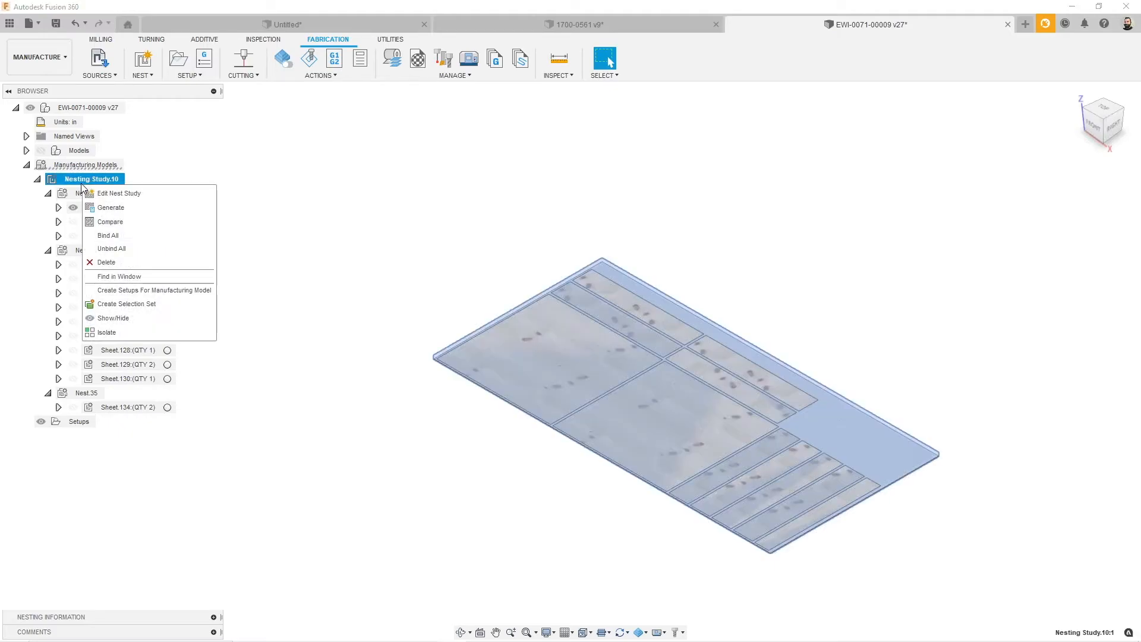
click(128, 221)
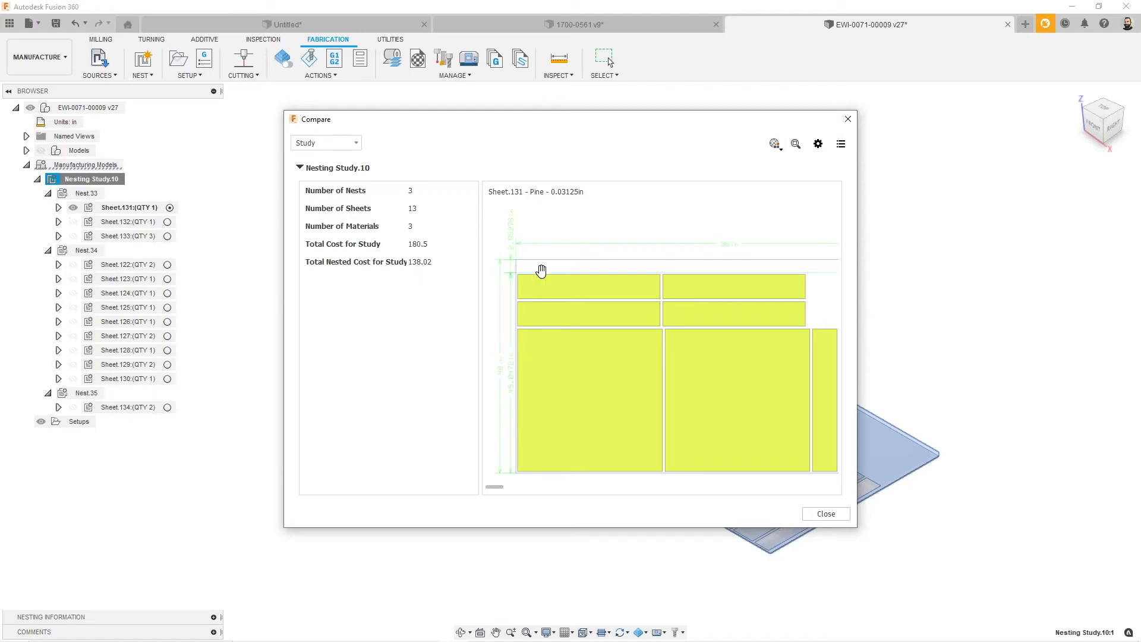
click(847, 119)
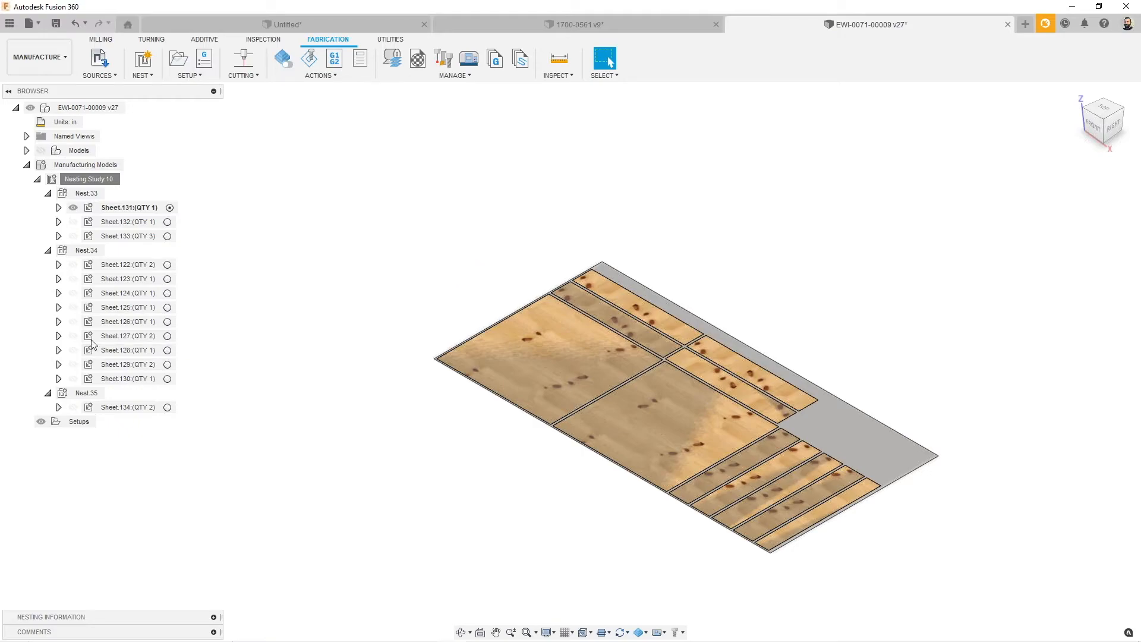
click(130, 348)
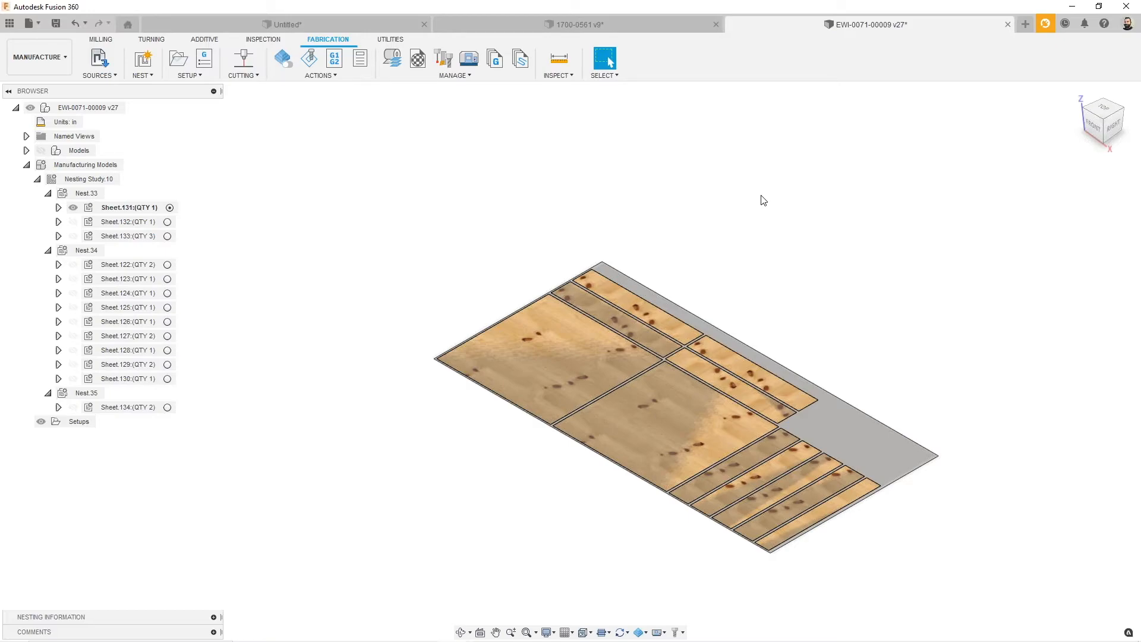
View the Nesting and Fabrication extension details in the Extension Manager, and close it
click(1044, 24)
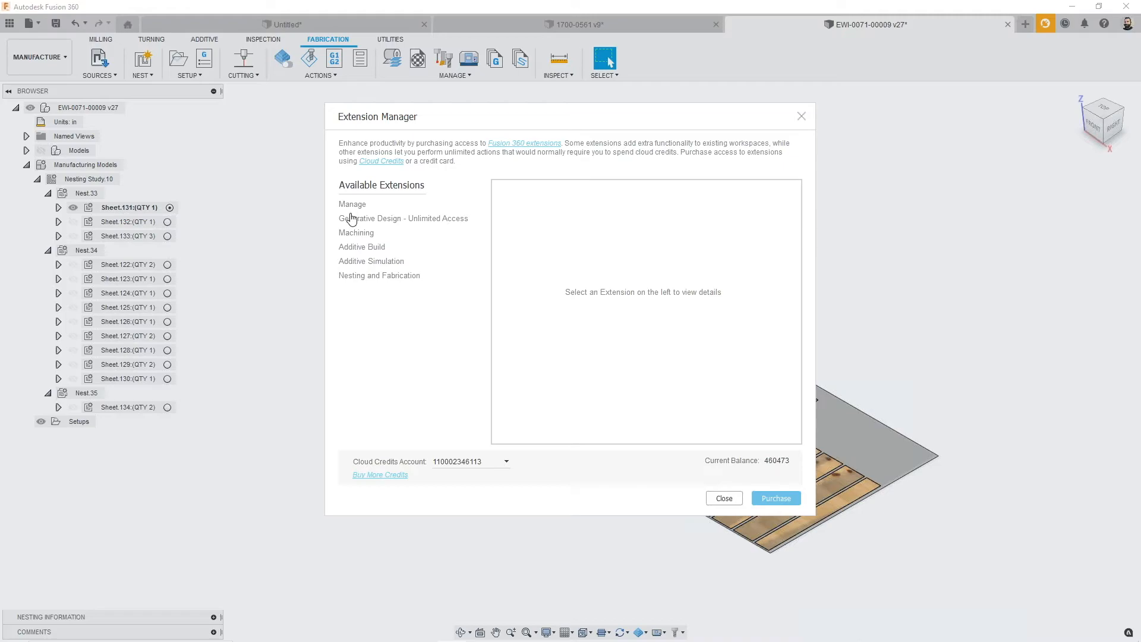
click(363, 278)
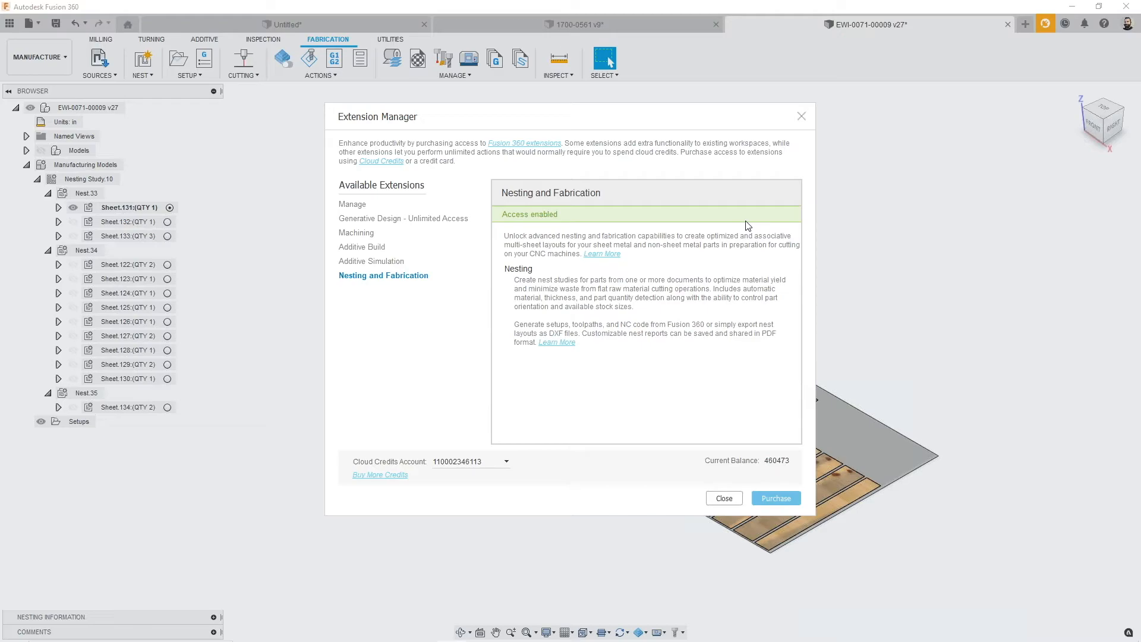
click(801, 117)
In the 1700-0561 design, review the steel materials in the Process Material Library and the size and cost of Packaging.1
scroll(713, 242, down, 2)
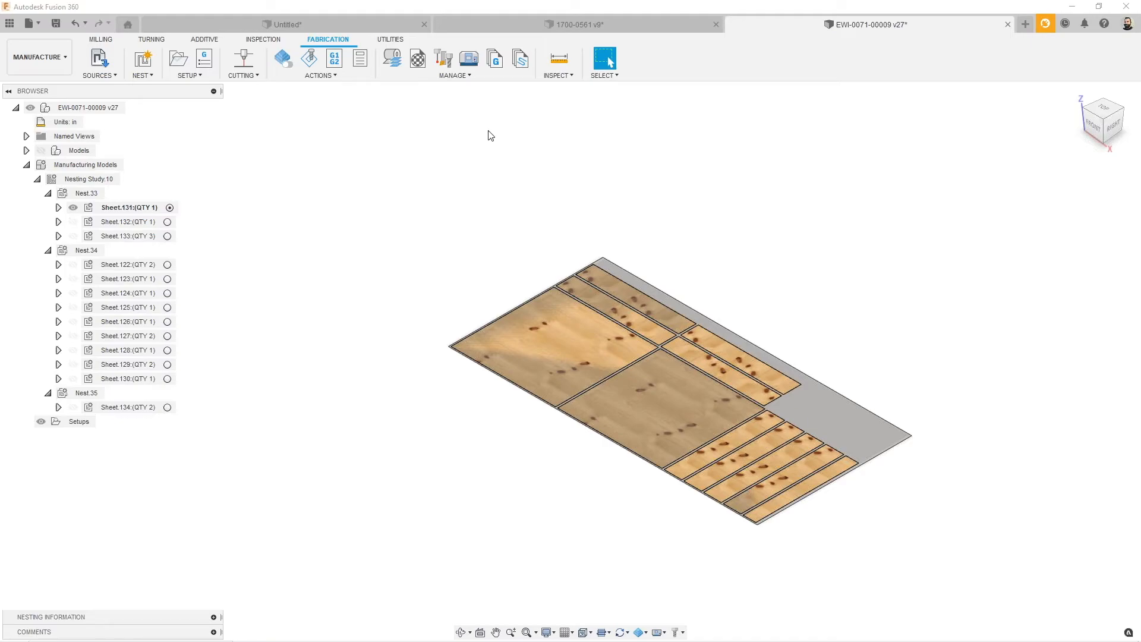
click(550, 28)
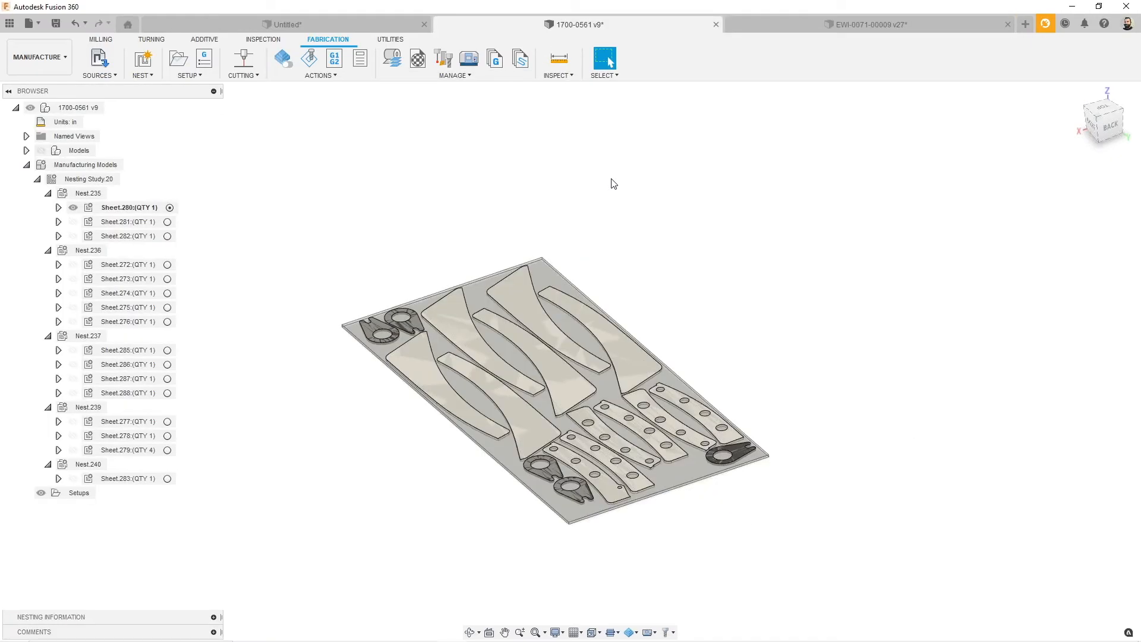
click(393, 59)
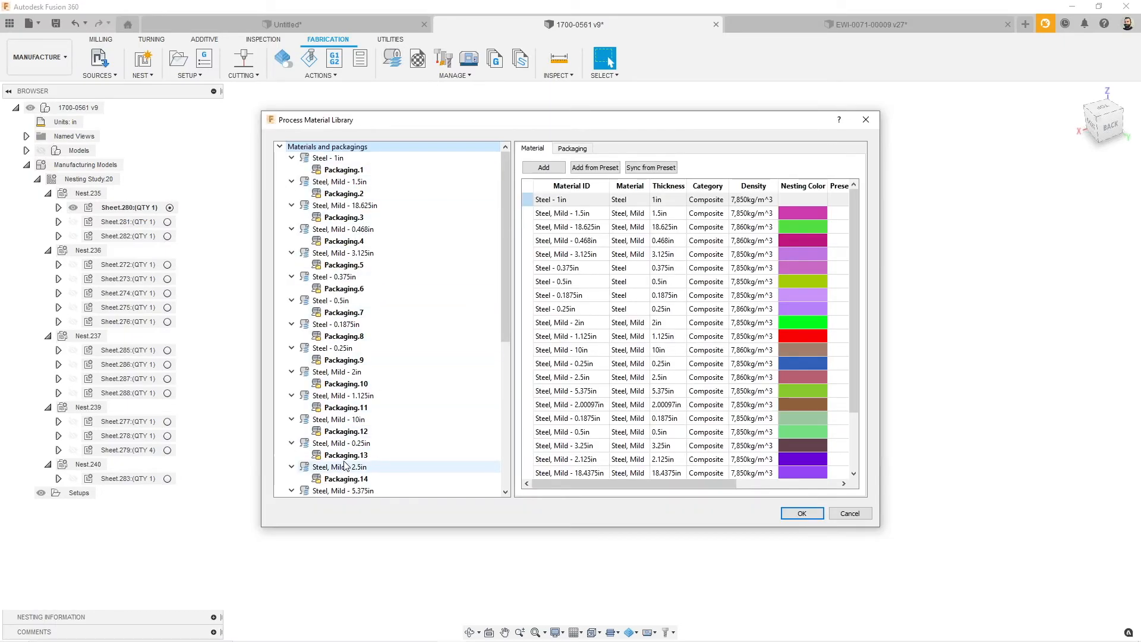
scroll(369, 463, down, 2)
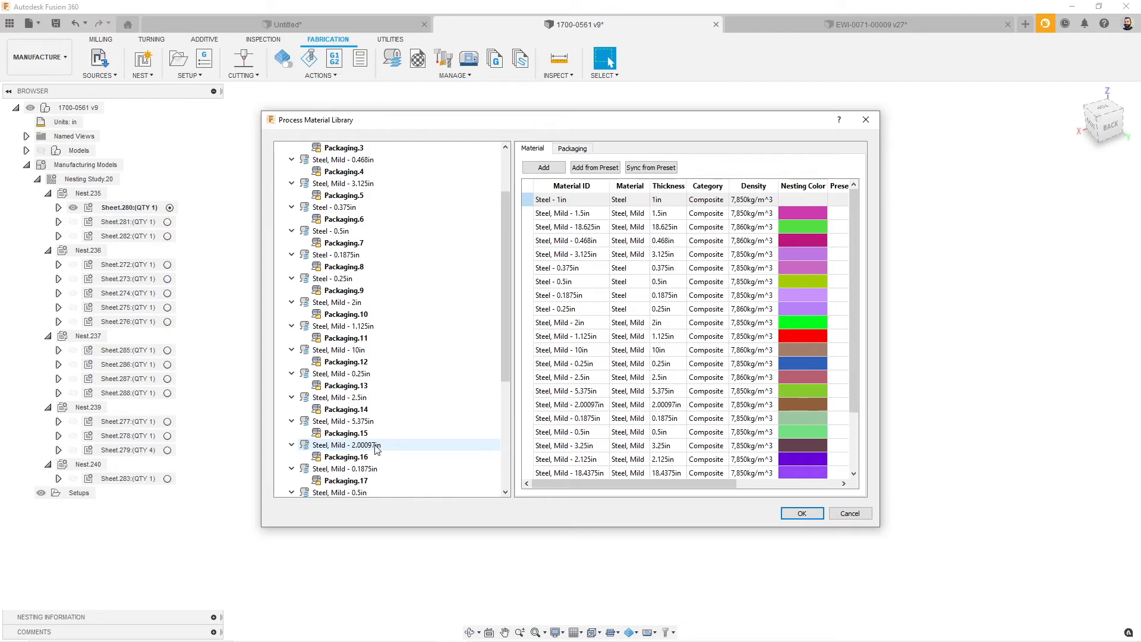
scroll(375, 440, up, 2)
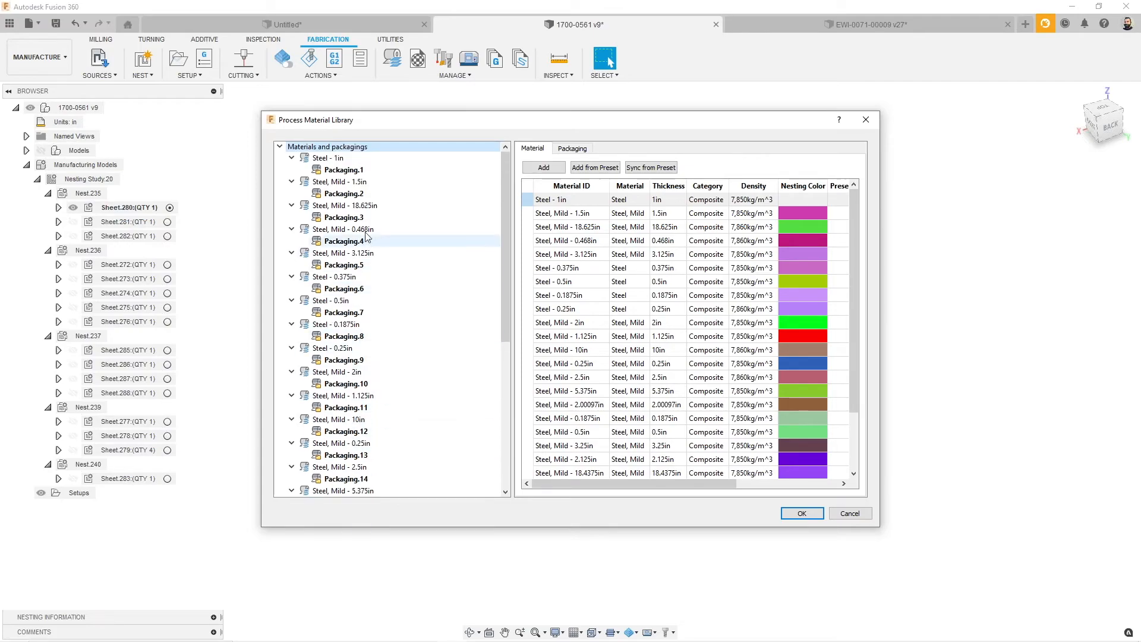
click(345, 170)
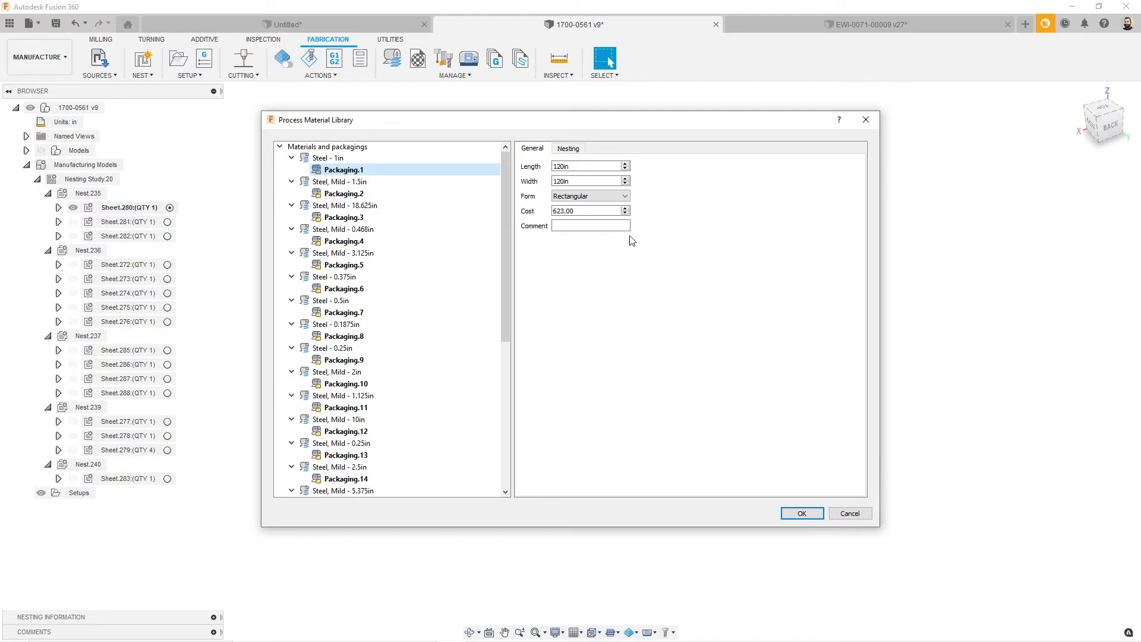
click(865, 121)
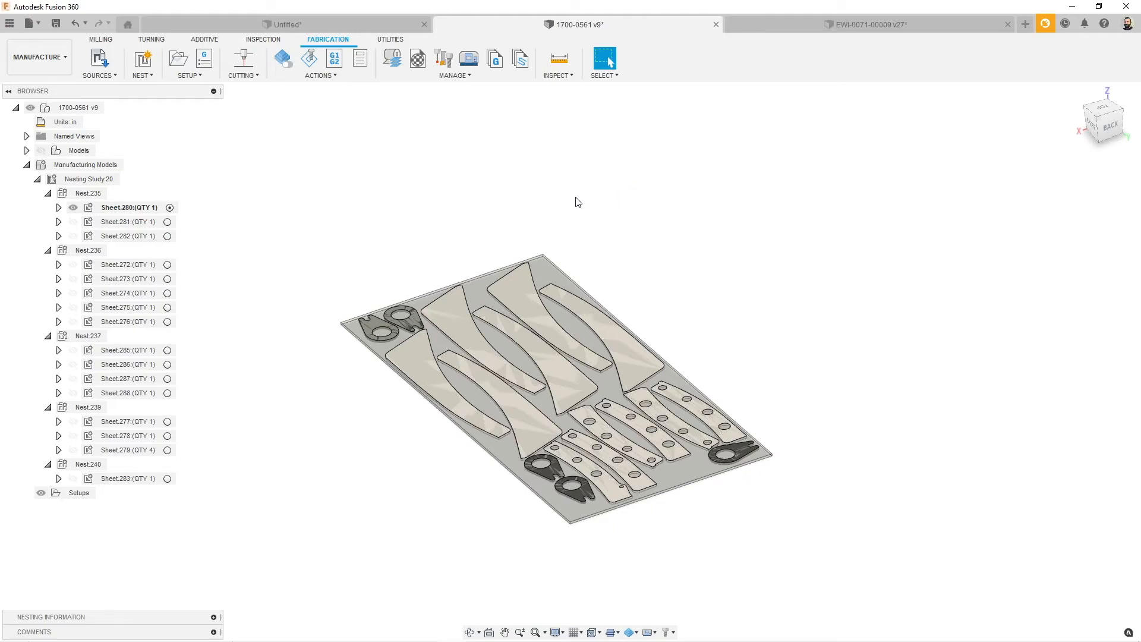
Check the access status of the Nesting and Fabrication extension from the 1700-0561 design, and close the Extension Manager
scroll(576, 198, down, 1)
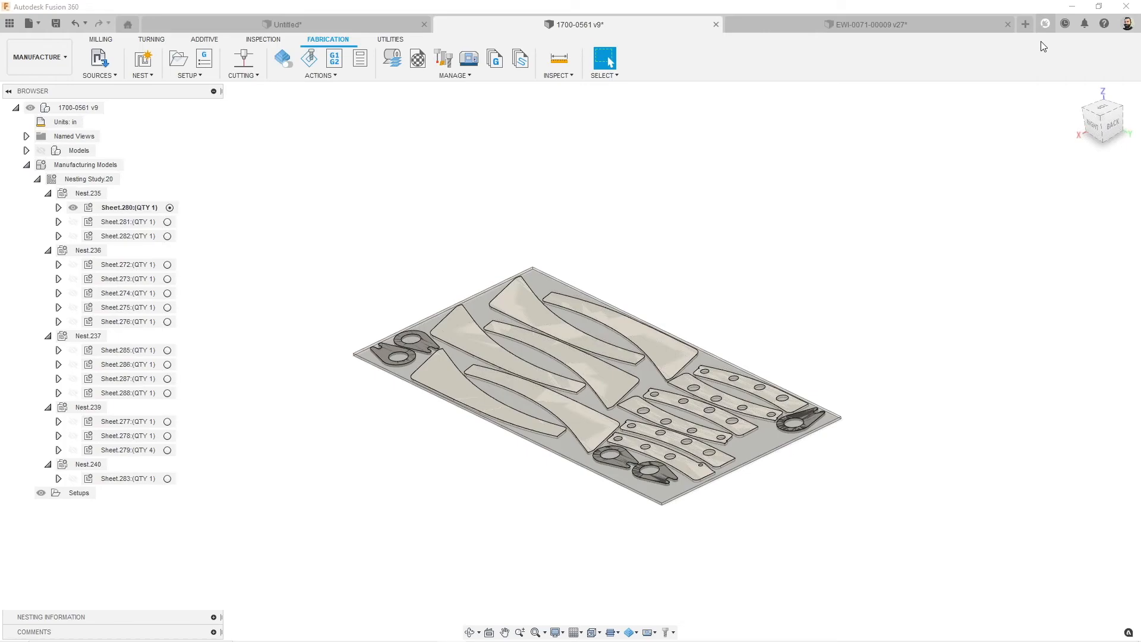
click(1046, 24)
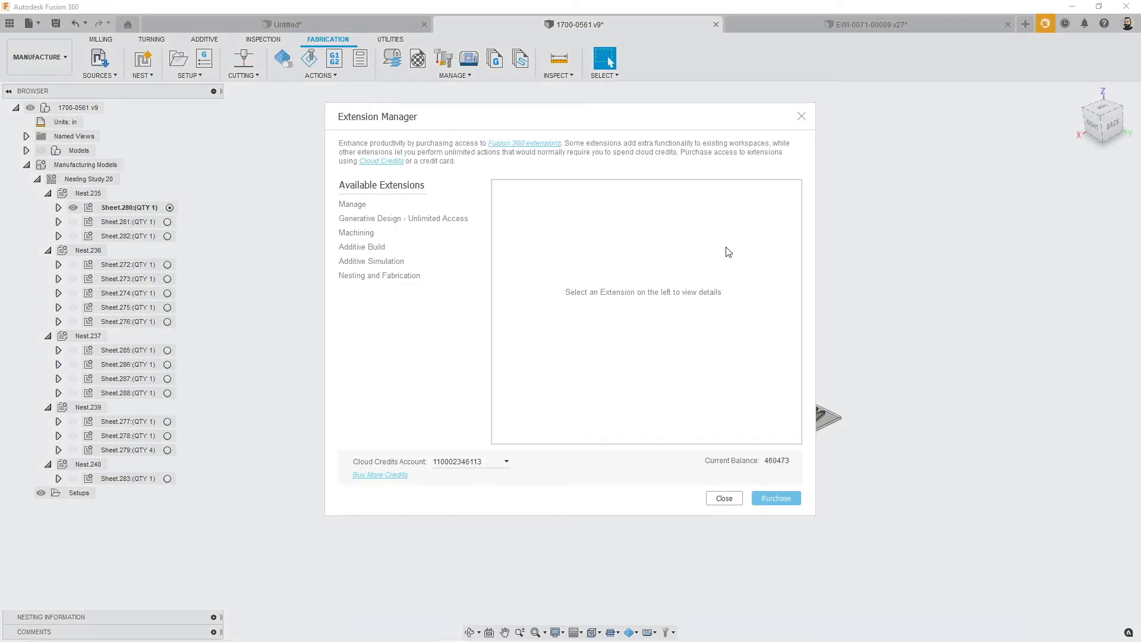
click(397, 275)
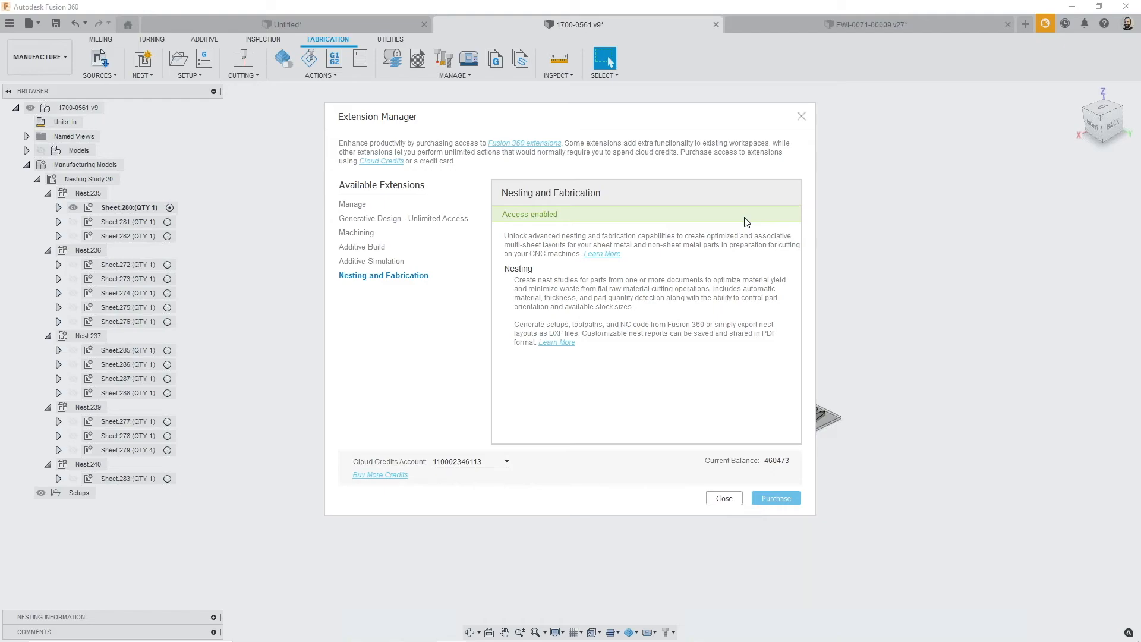
click(801, 116)
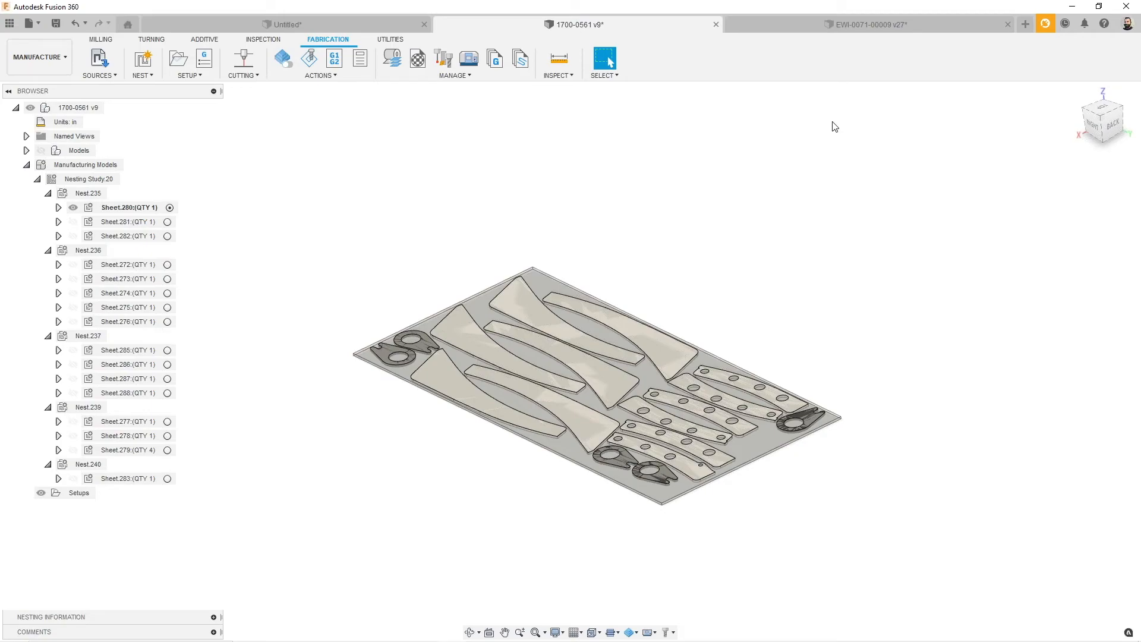
View the job status options and the Working Online setting, leaving the mode as it is
click(1064, 26)
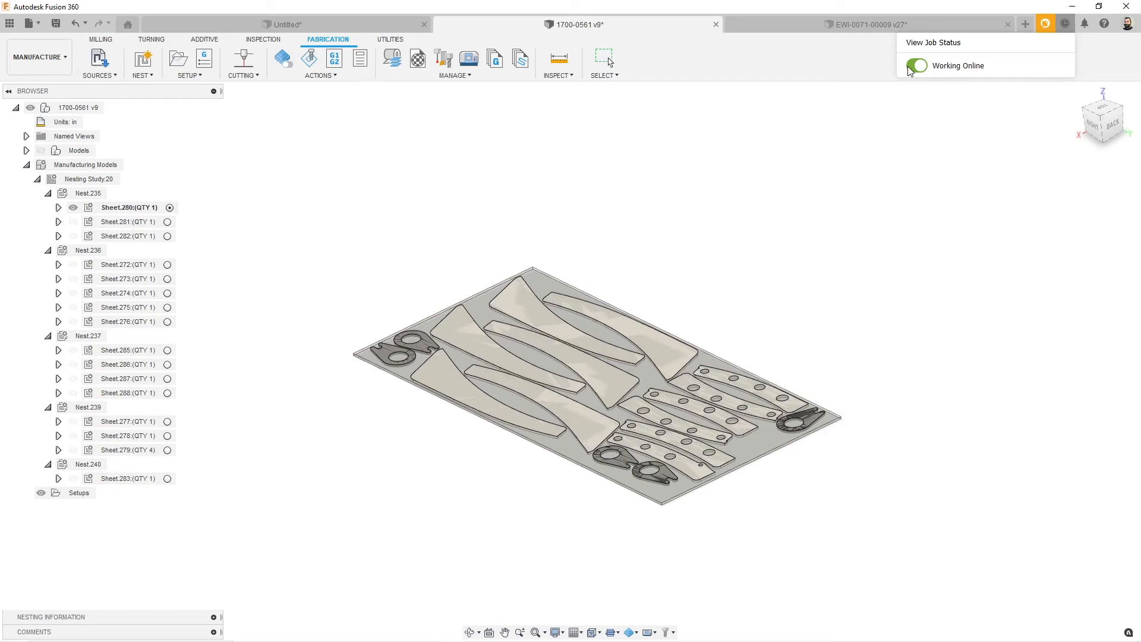
click(800, 179)
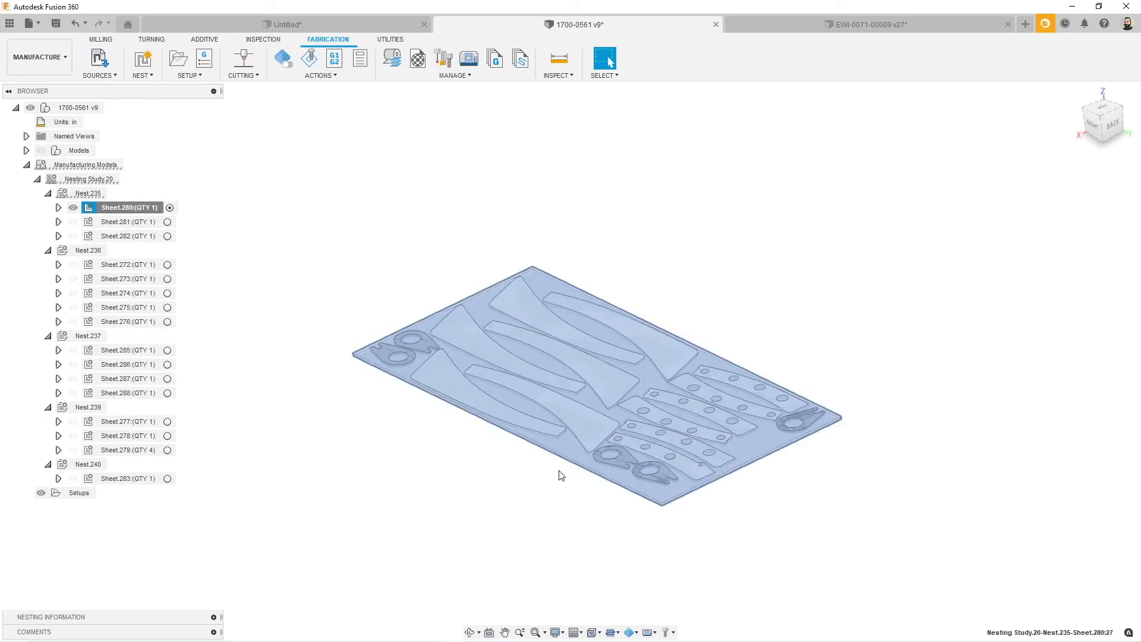
click(468, 472)
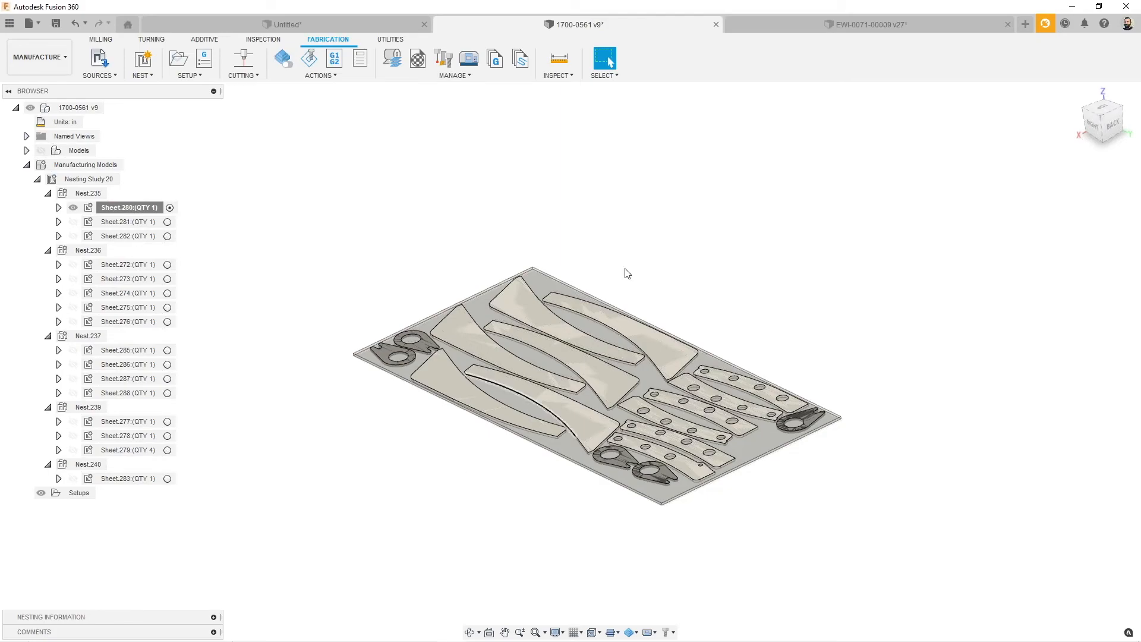
Start a new design and sketch a rectangle of about 13.9 in² on the XY plane with one corner at the origin
click(1024, 24)
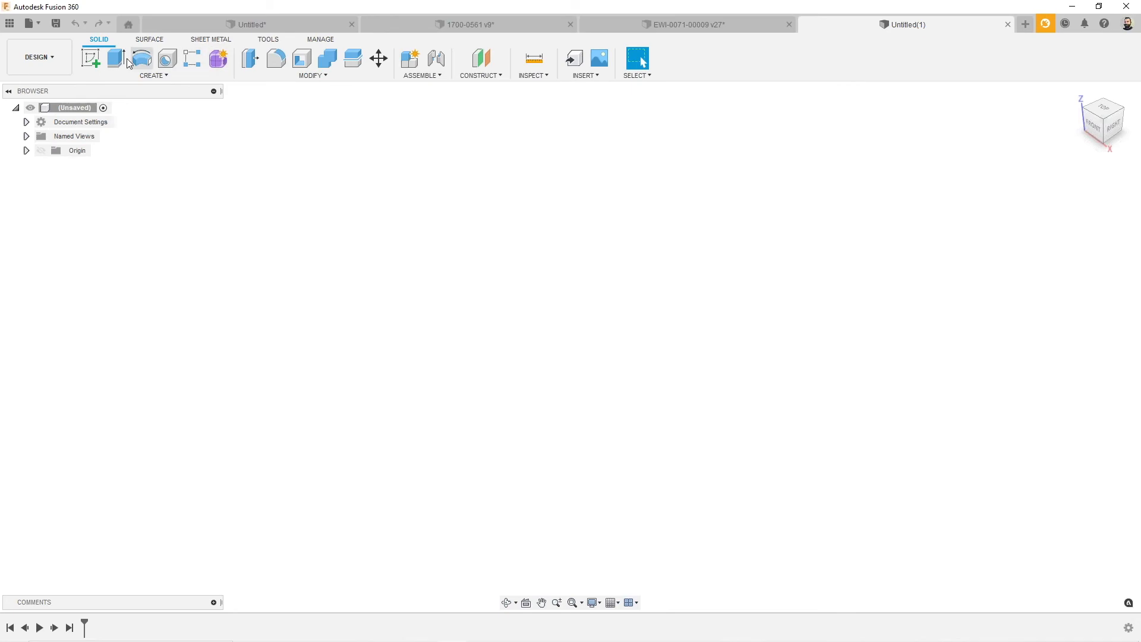
click(90, 58)
click(636, 356)
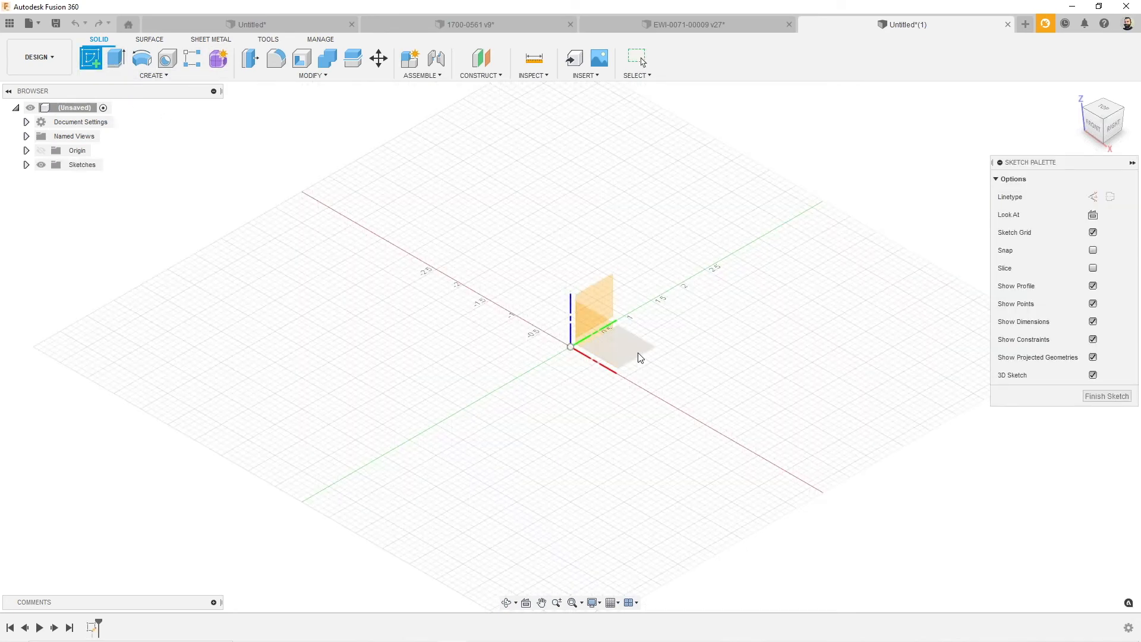
key(r)
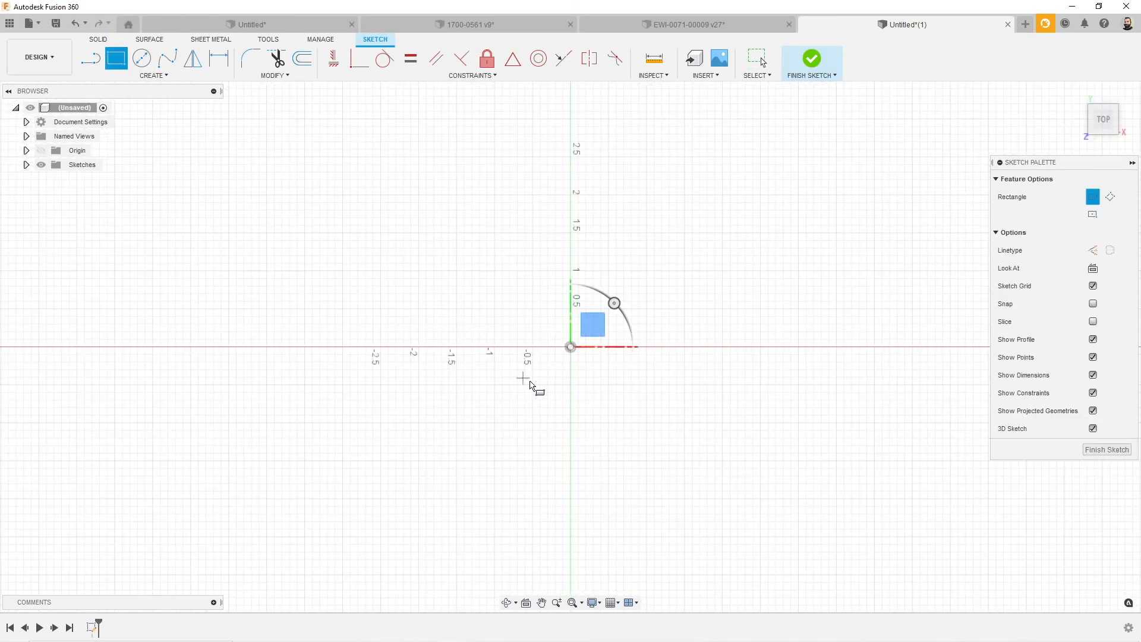
click(570, 346)
click(924, 120)
scroll(354, 327, down, 3)
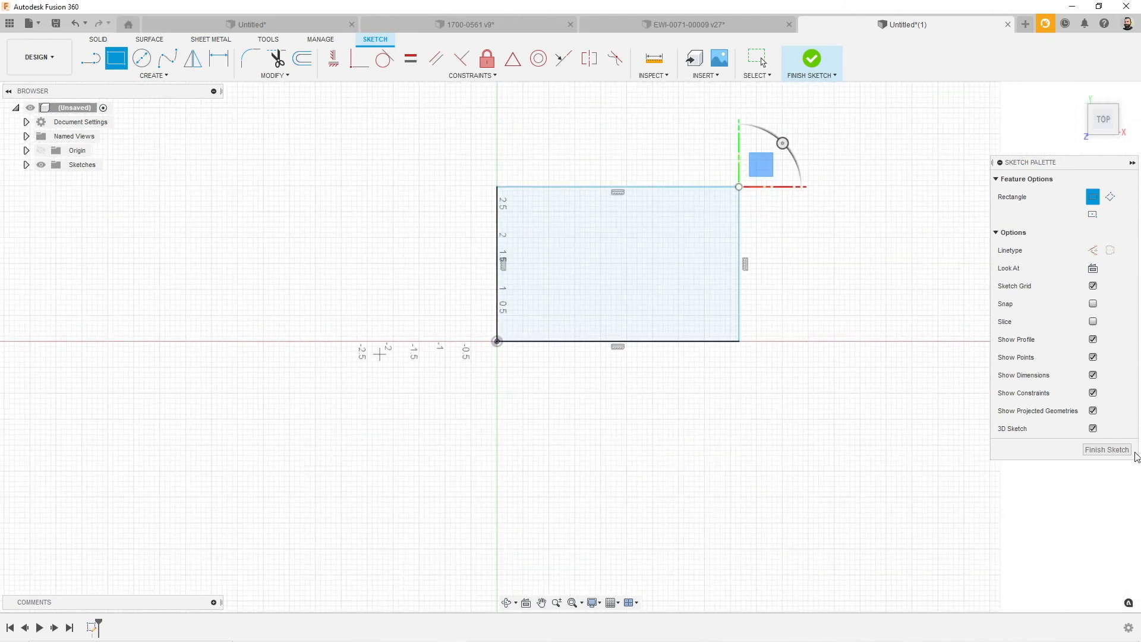
click(1106, 449)
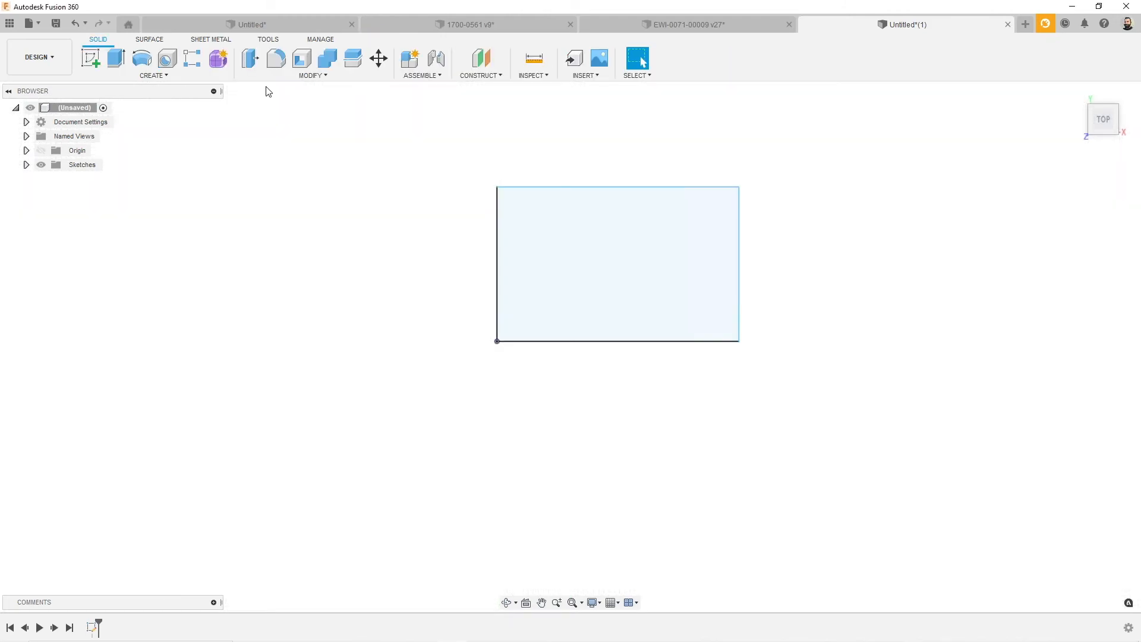
Create a base flange from the rectangular sketch profile using the Aluminum (in) sheet metal rule from the library
click(210, 39)
click(141, 58)
click(534, 232)
shift+middle_drag(786, 341, 744, 359)
drag(898, 162, 836, 162)
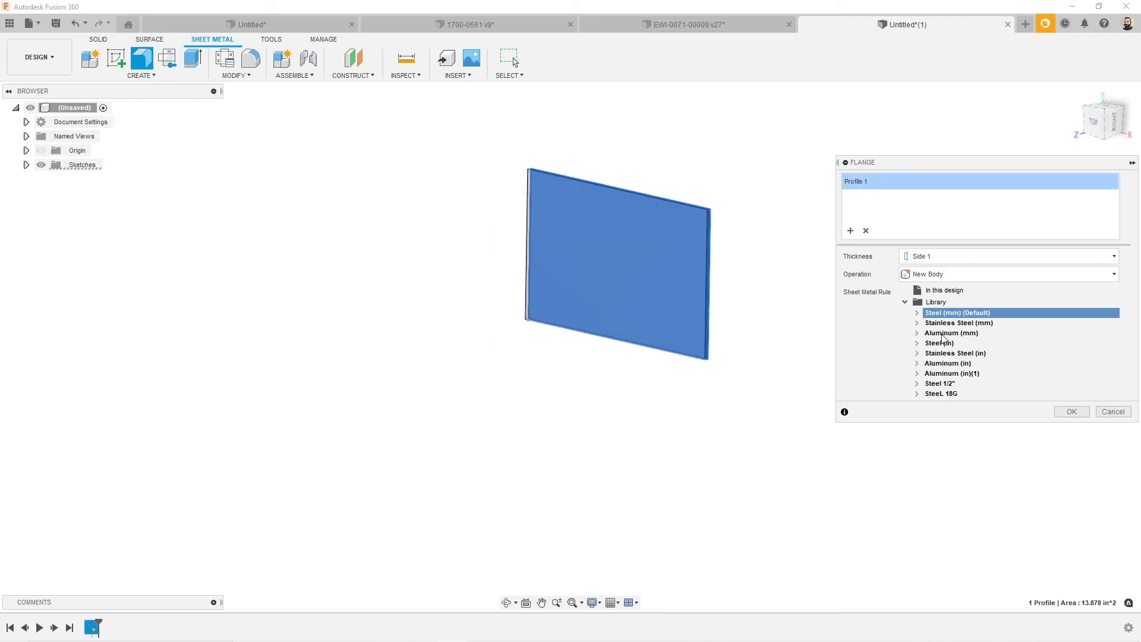
click(924, 365)
click(916, 364)
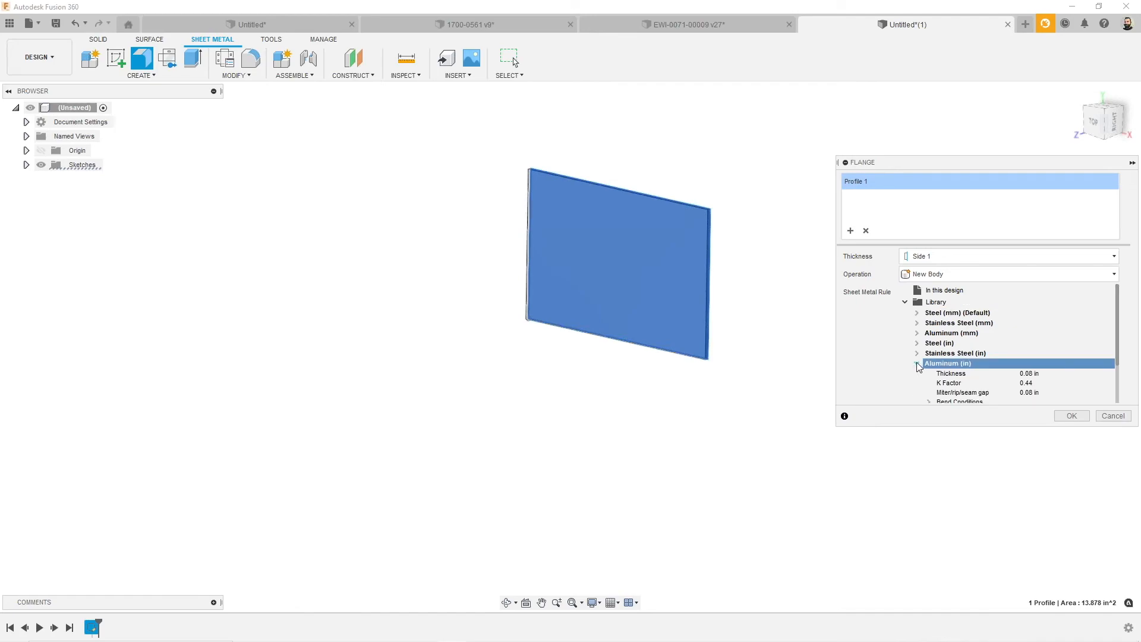
scroll(950, 360, down, 2)
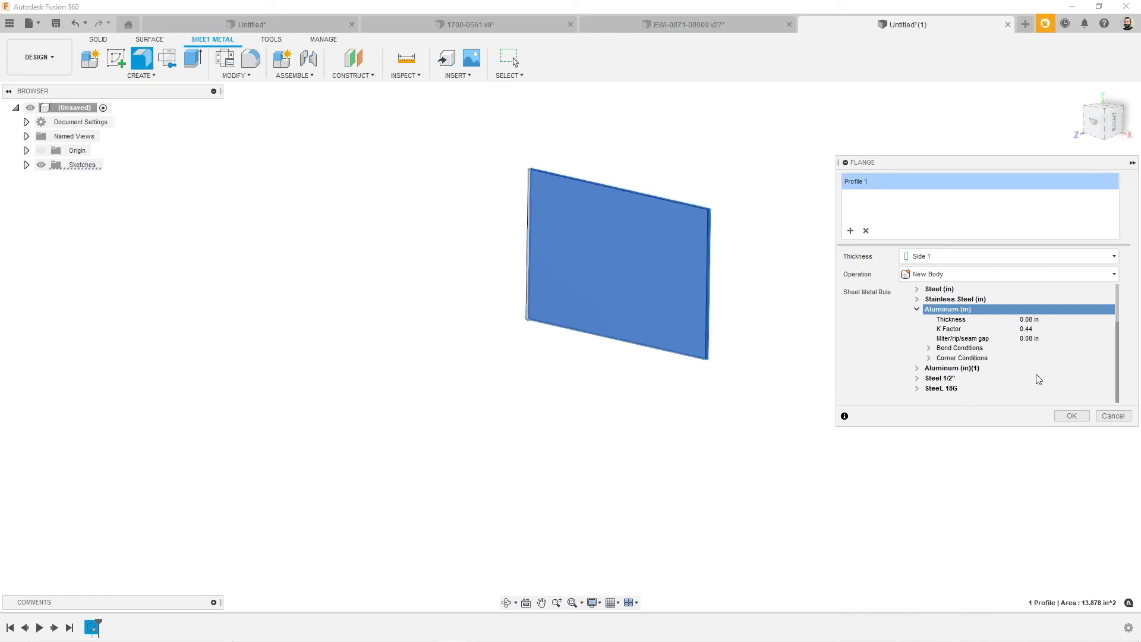
click(1071, 416)
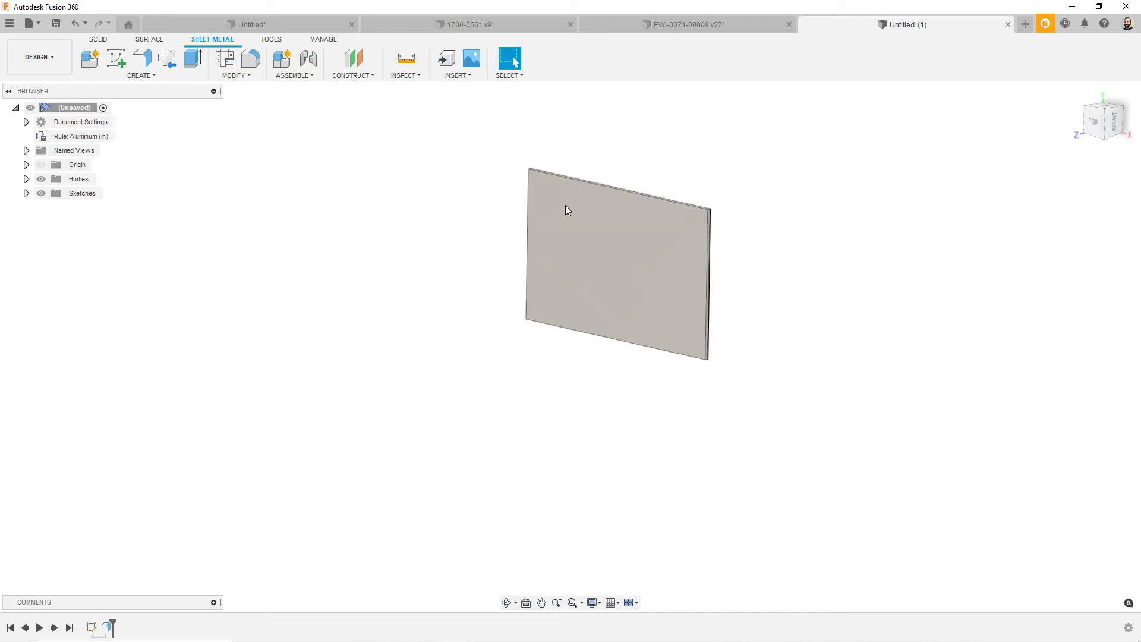
Add mitered flanges about 1.8 in high at a 60° angle along three adjoining edges of the base plate
click(143, 59)
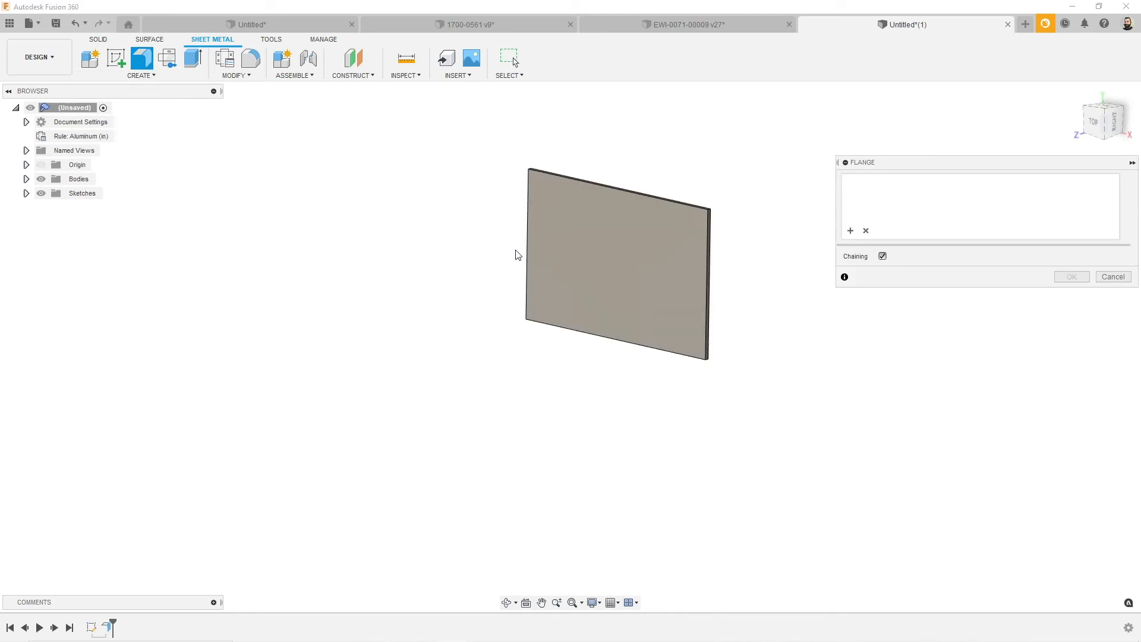
click(528, 243)
click(602, 185)
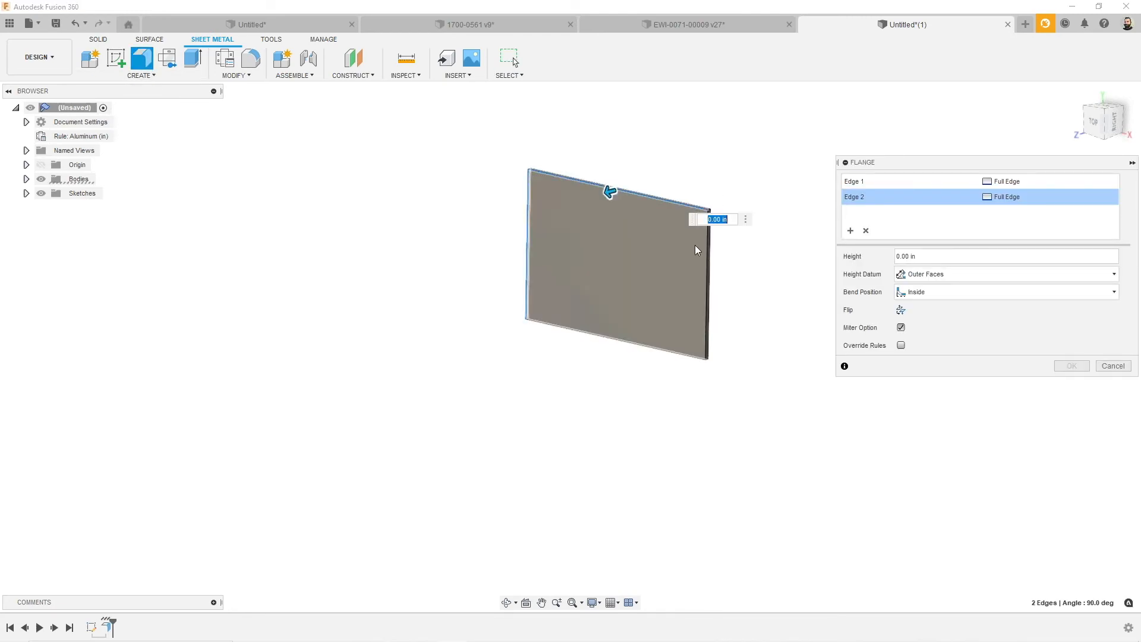
click(706, 280)
drag(686, 292, 622, 320)
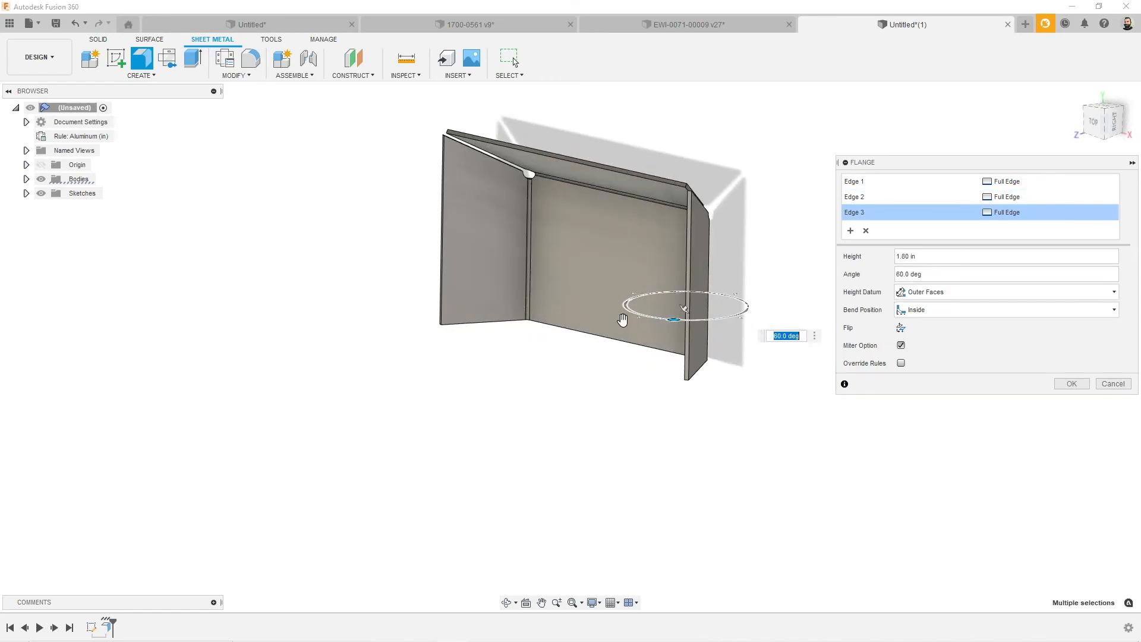
click(1071, 383)
shift+middle_drag(792, 412, 813, 422)
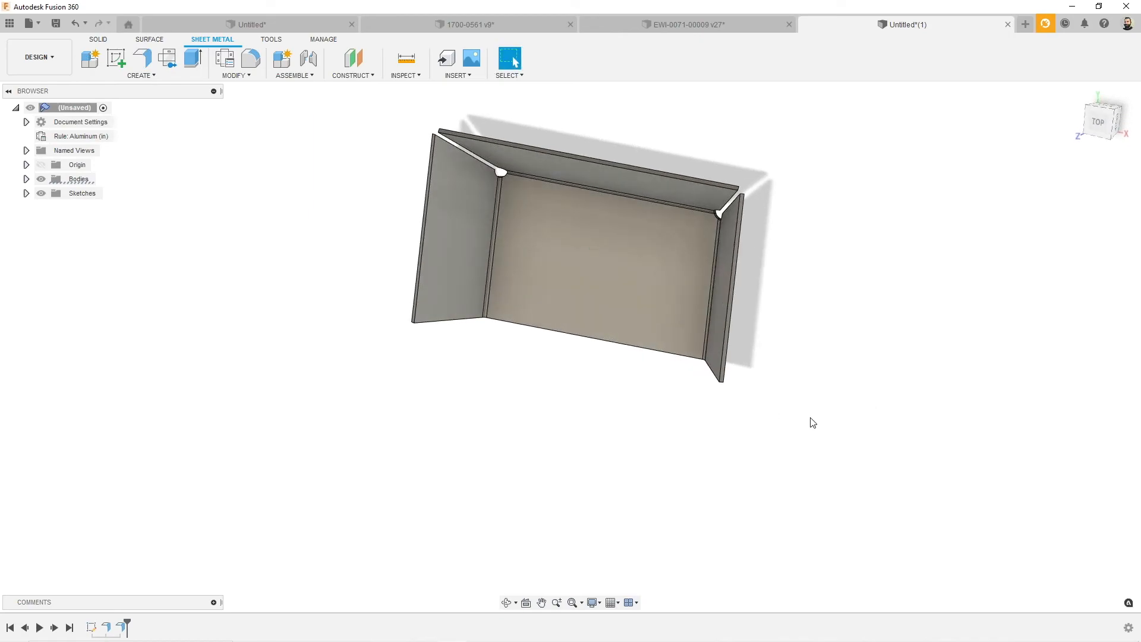
Create a flat pattern of the part with the base plate as the stationary face, and return to the folded model
click(167, 58)
click(552, 250)
click(1071, 199)
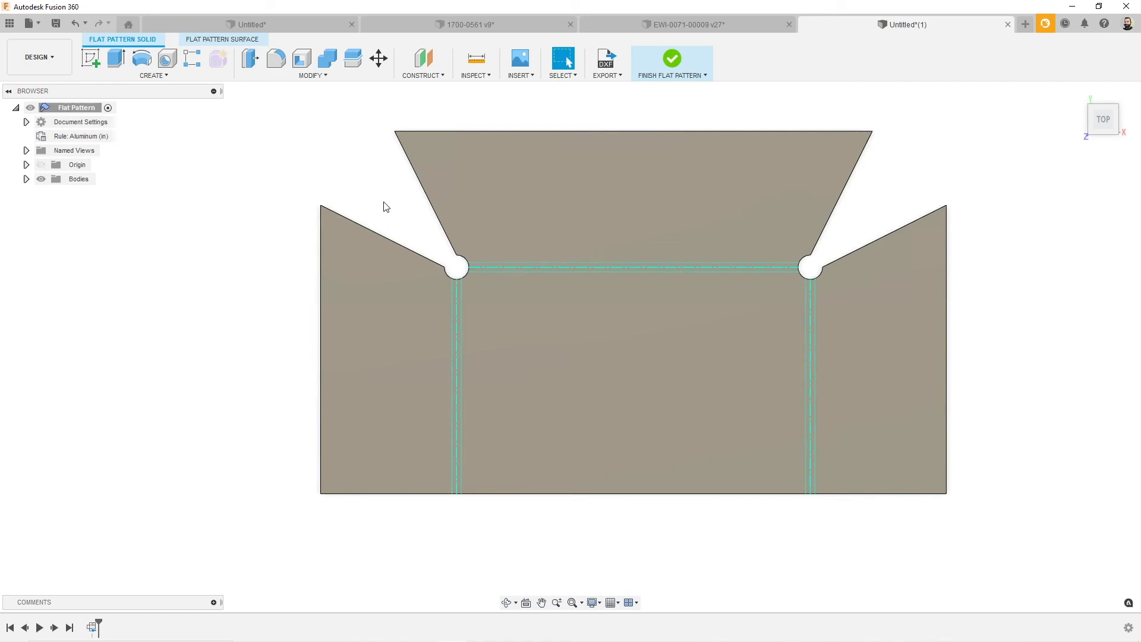
click(673, 66)
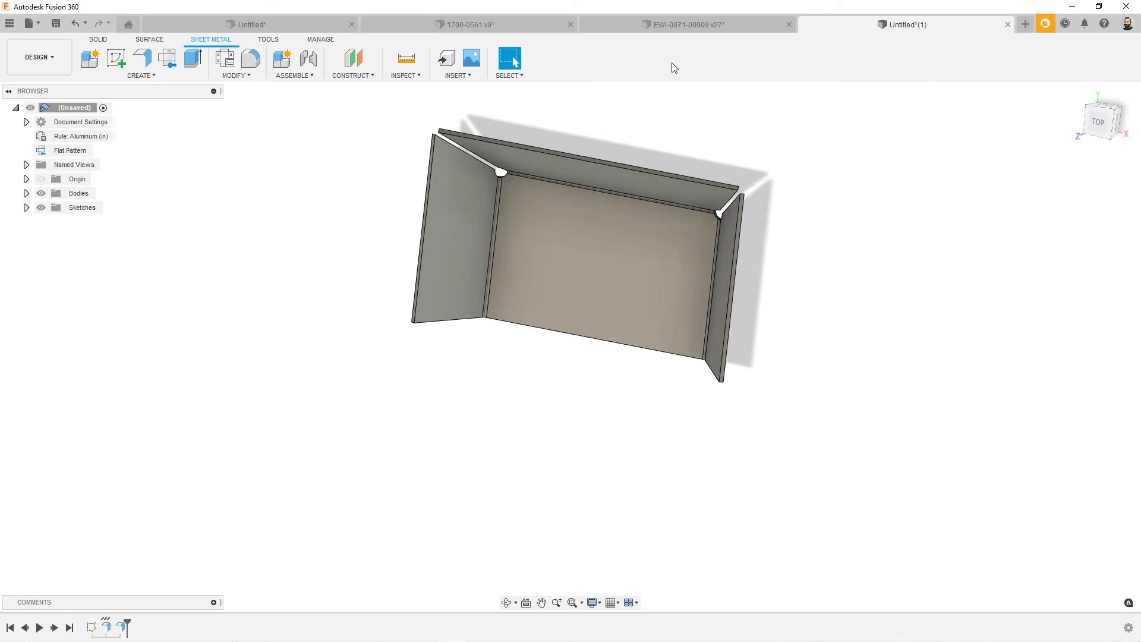
Examine the folded part's bends and corner reliefs from the front and above, and review the sheet metal creation commands
scroll(309, 354, down, 1)
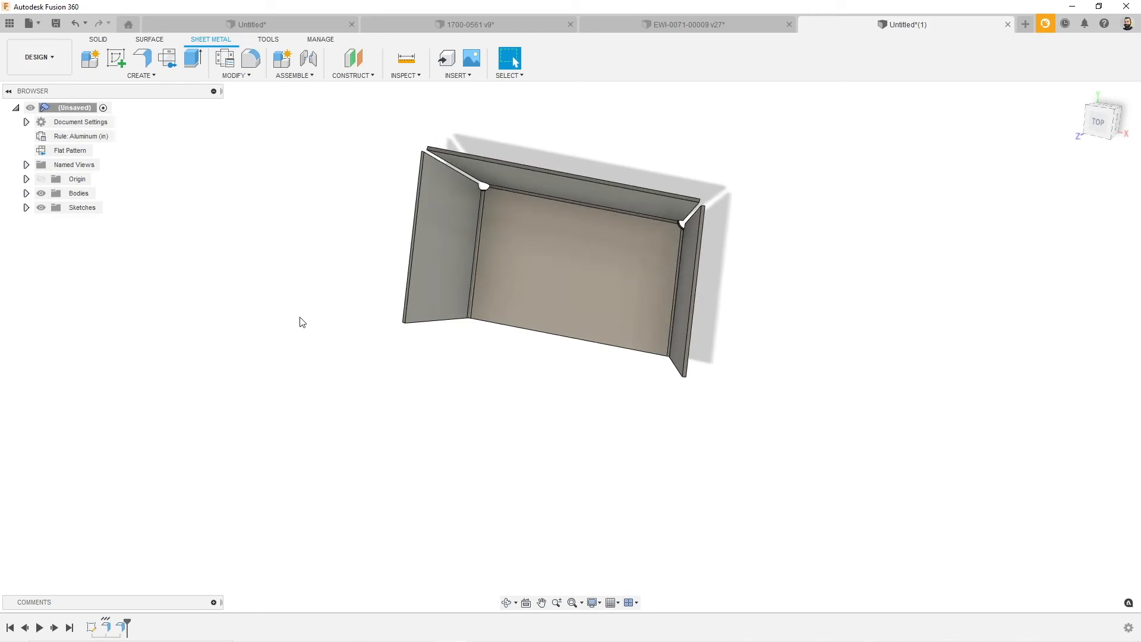
shift+middle_drag(326, 213, 381, 149)
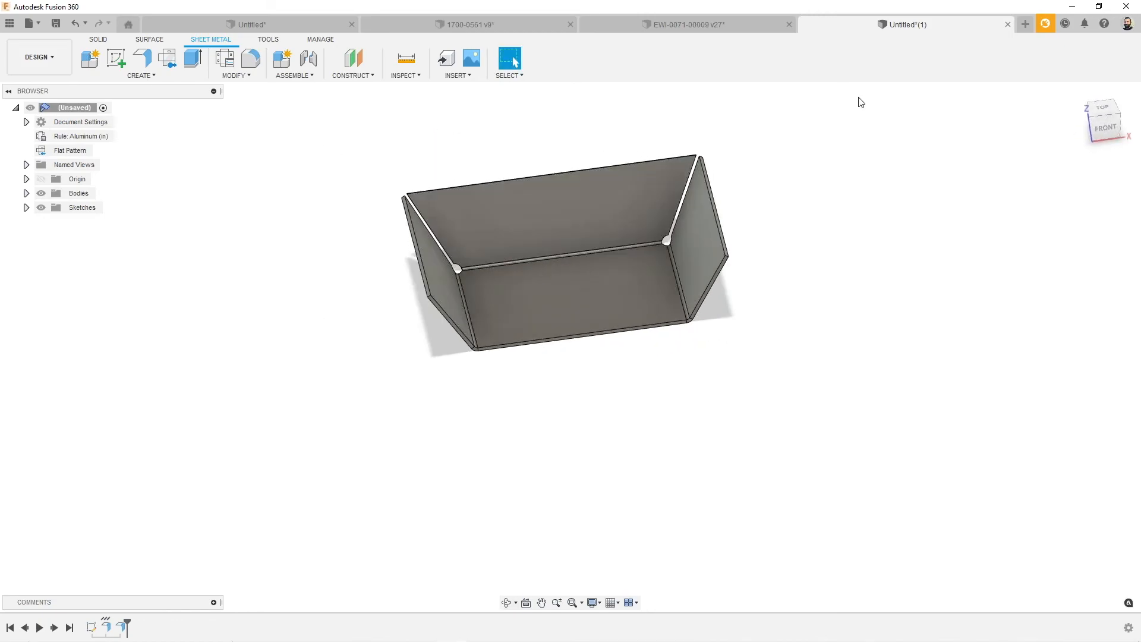
click(1088, 130)
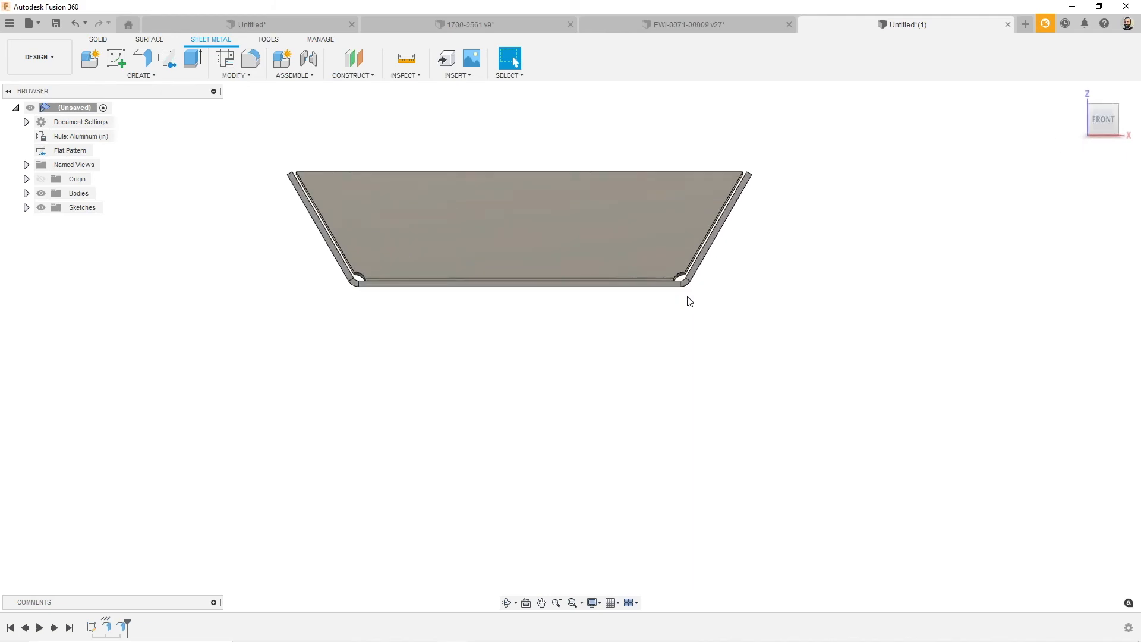
scroll(689, 301, up, 4)
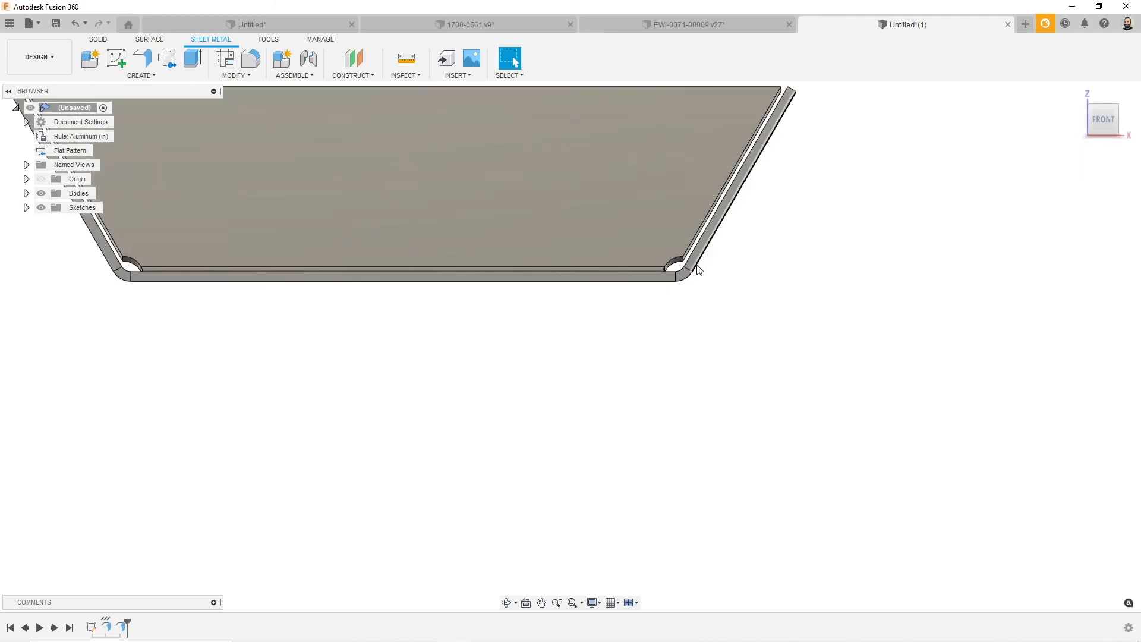
scroll(690, 339, down, 1)
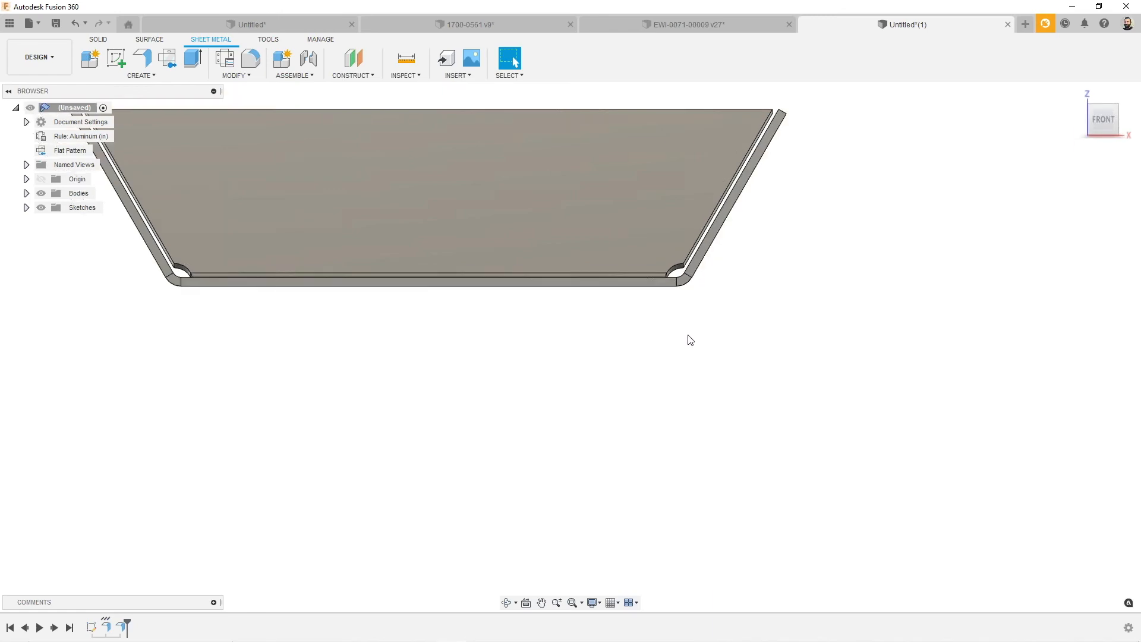
scroll(690, 339, down, 1)
click(160, 77)
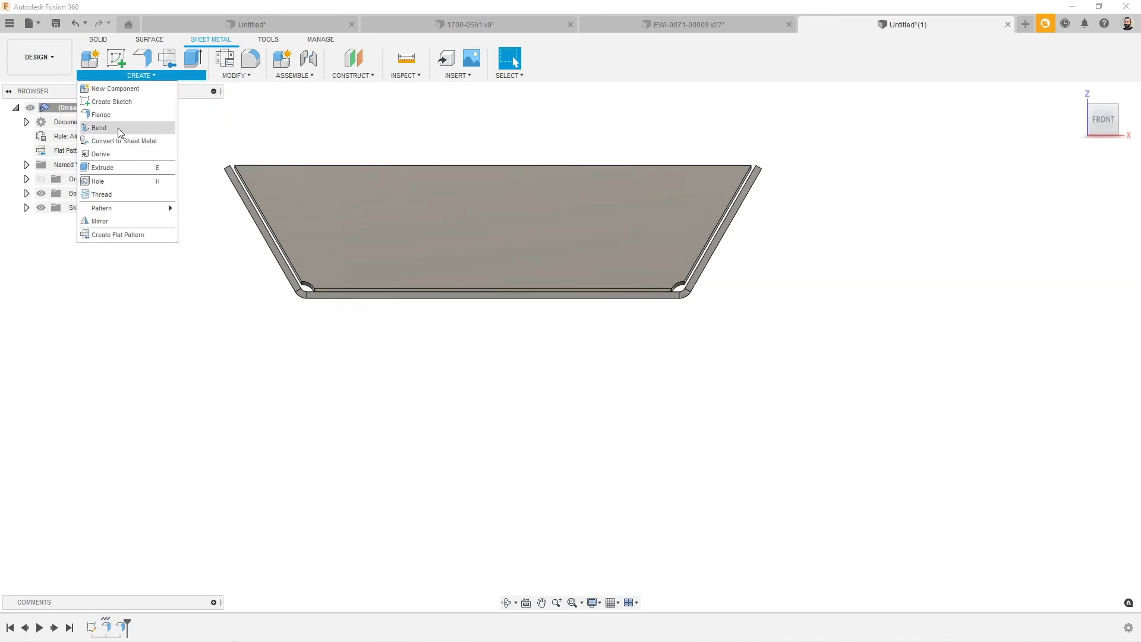
click(277, 119)
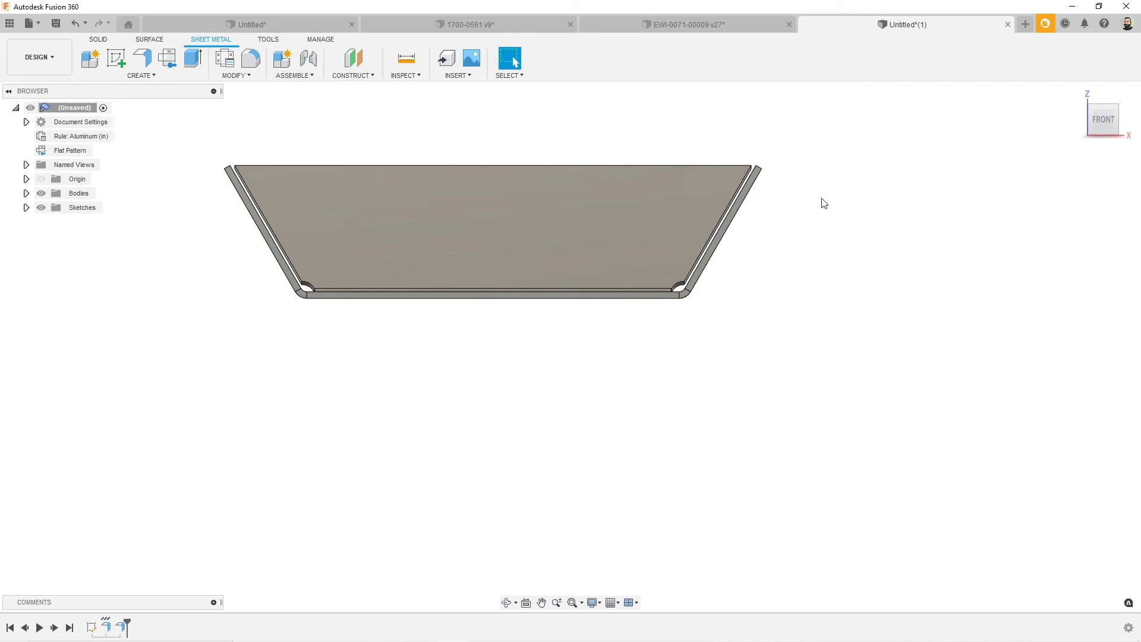
scroll(814, 204, down, 1)
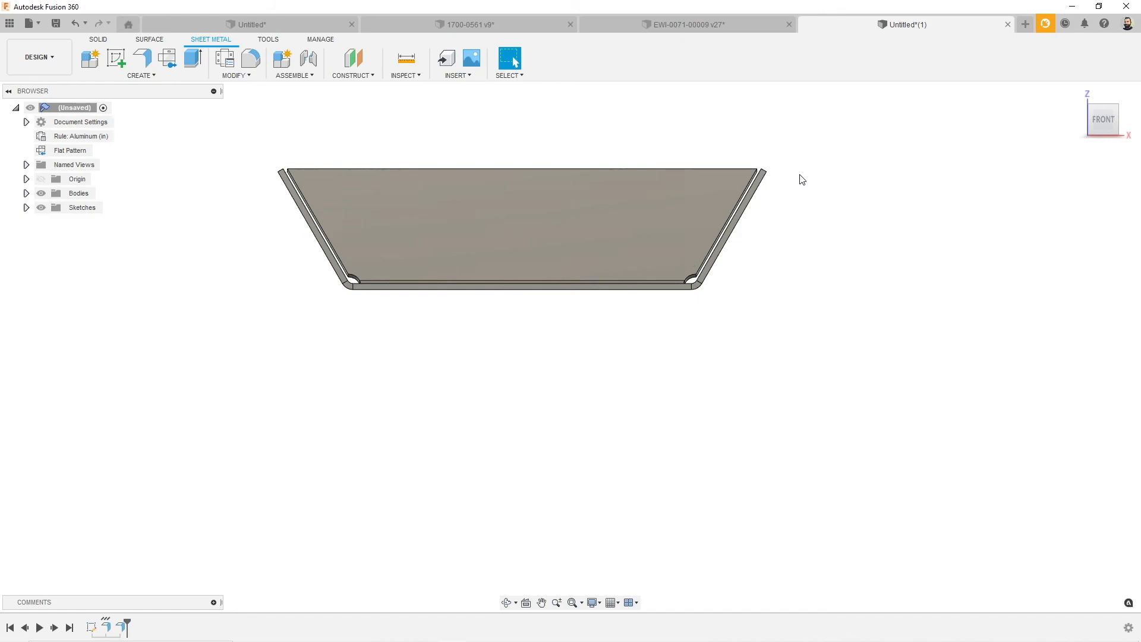
click(1101, 102)
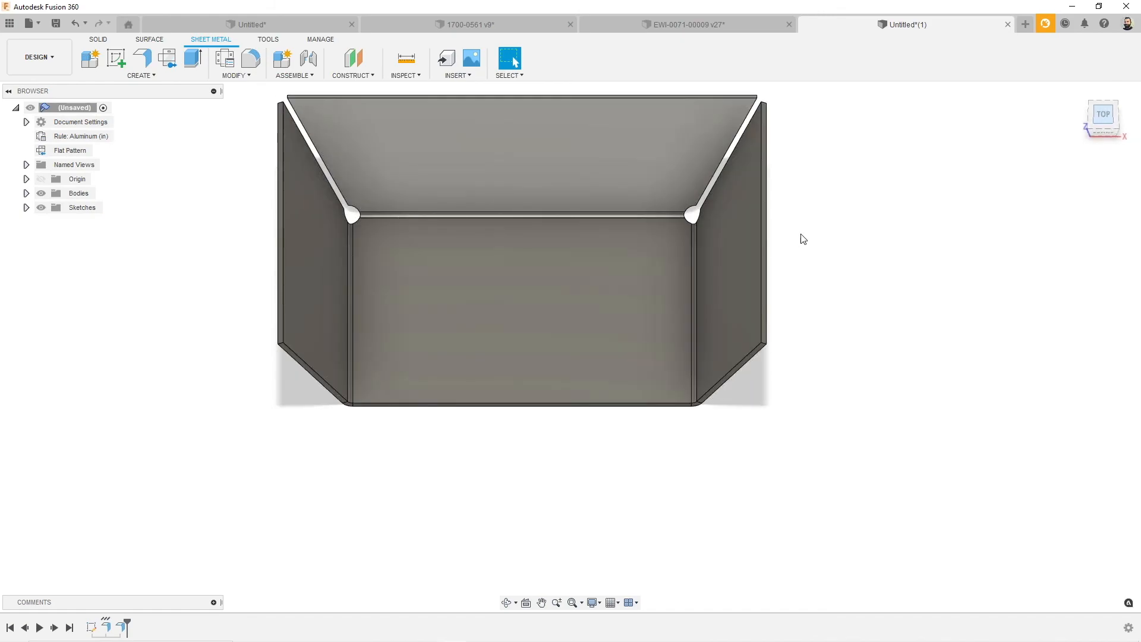
Switch to the Manufacture workspace and activate the flat pattern among the models
click(37, 66)
click(58, 188)
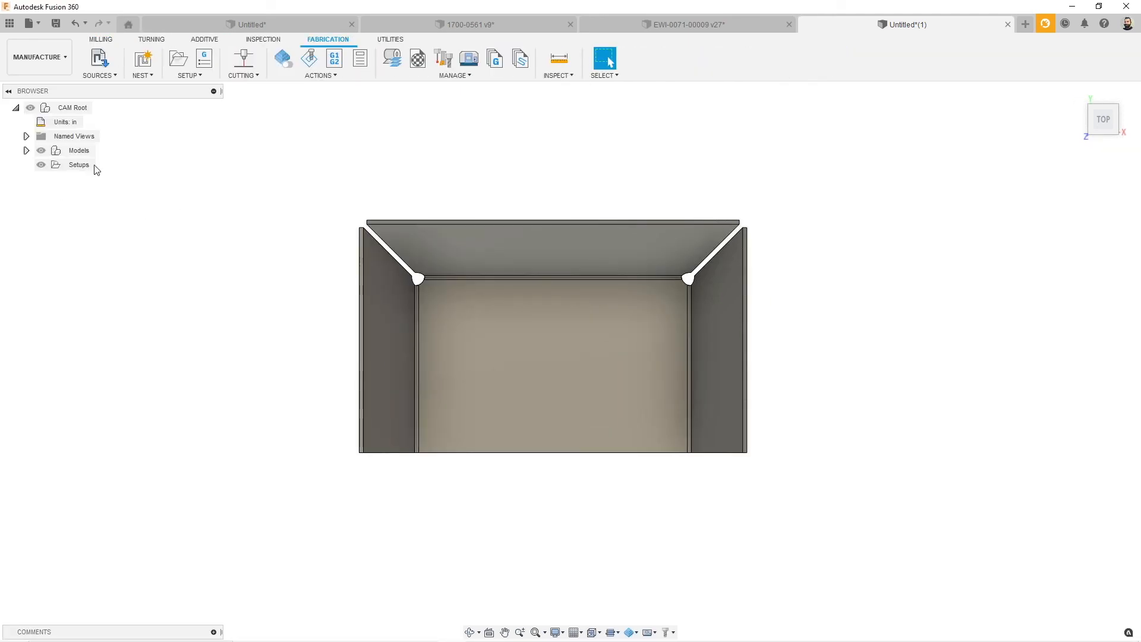
click(26, 136)
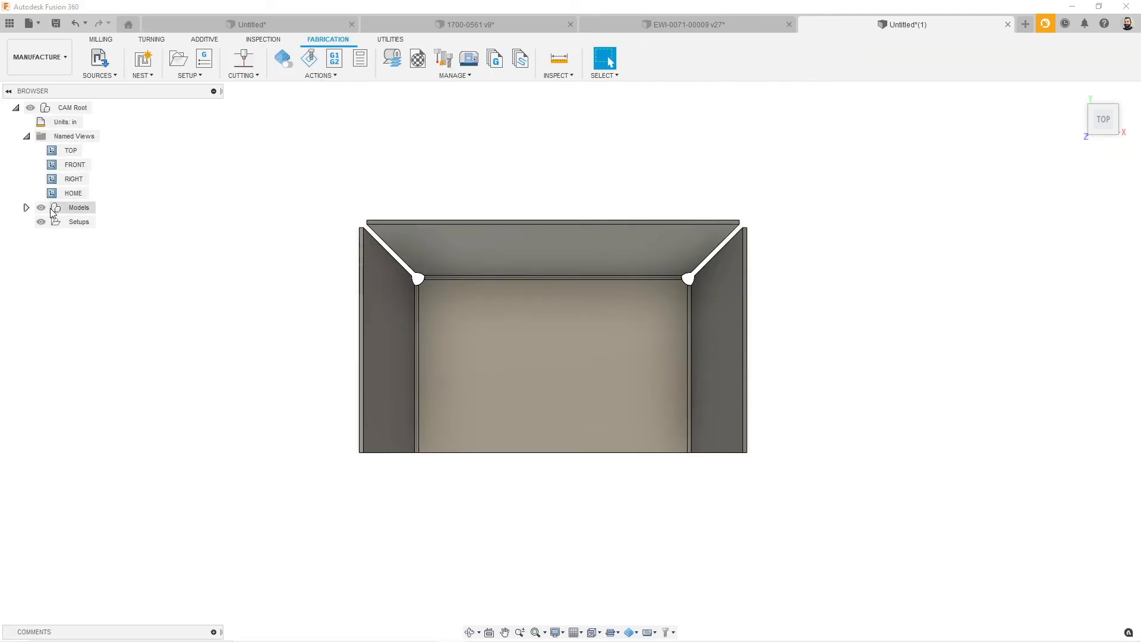
click(26, 208)
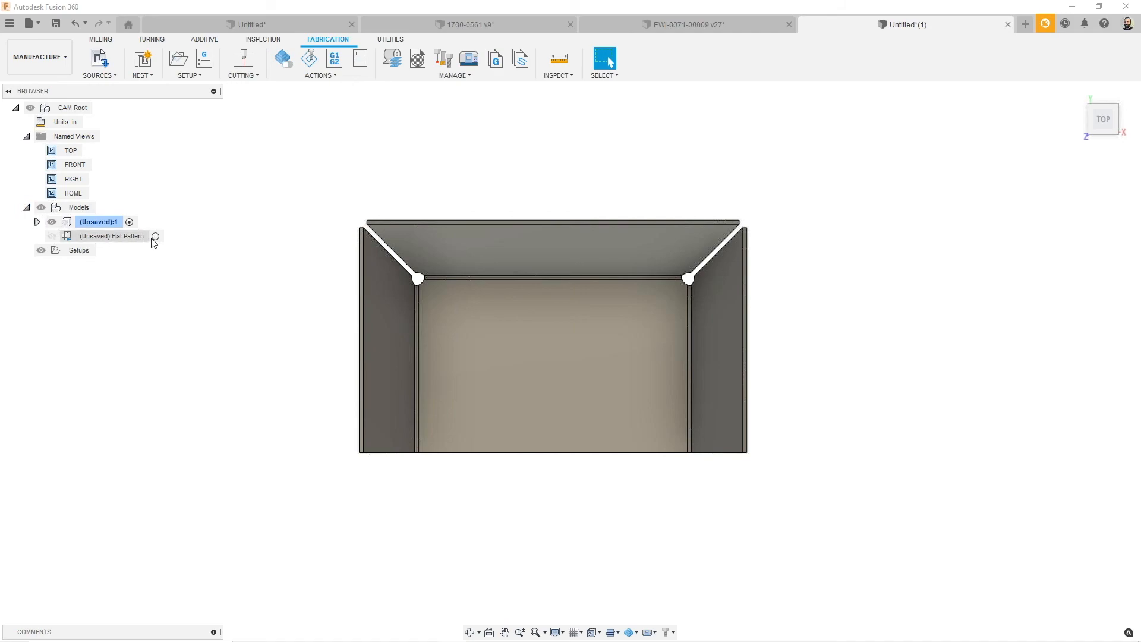
click(160, 236)
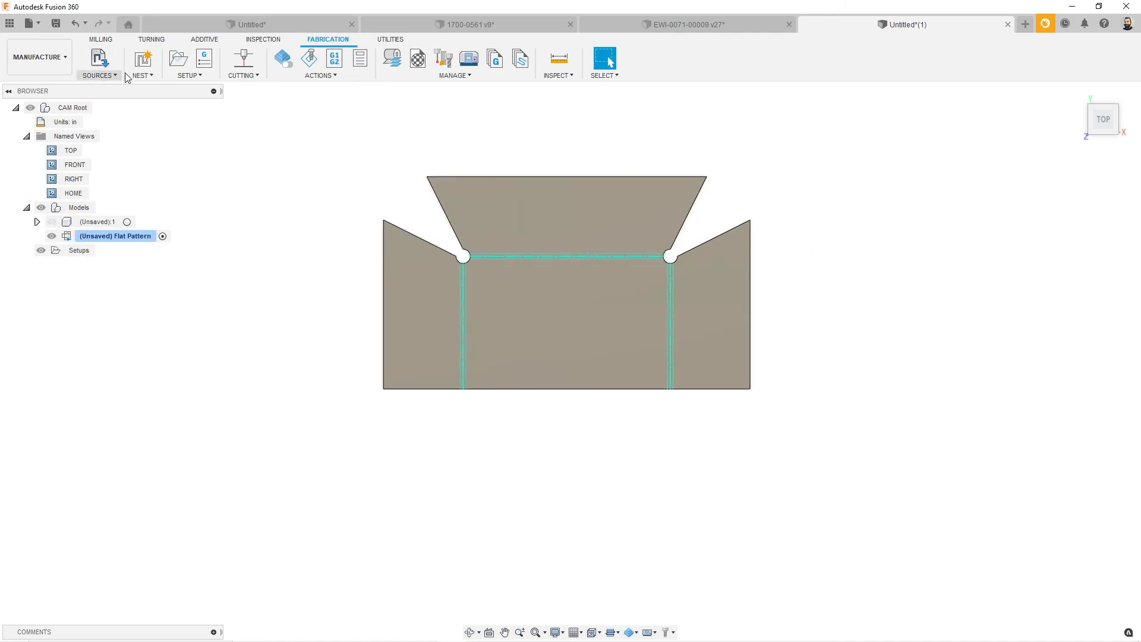
Create a 2D Profile cutting operation on the flat pattern's face using the 1 - Plasma cutter tool from the Untitled document's Setup1
click(244, 58)
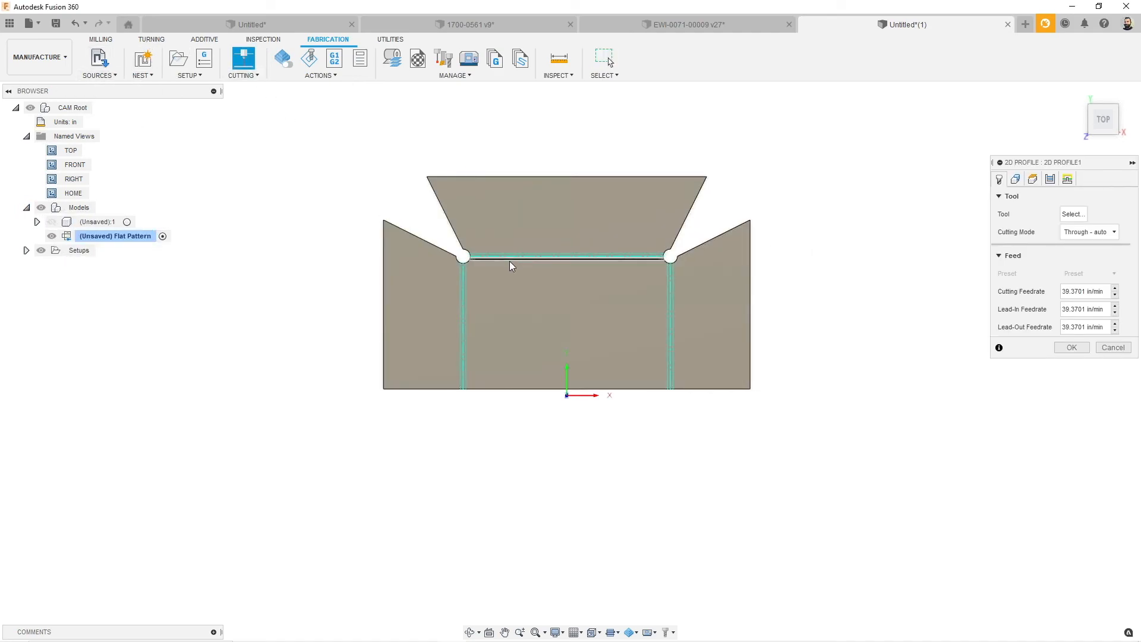
click(583, 257)
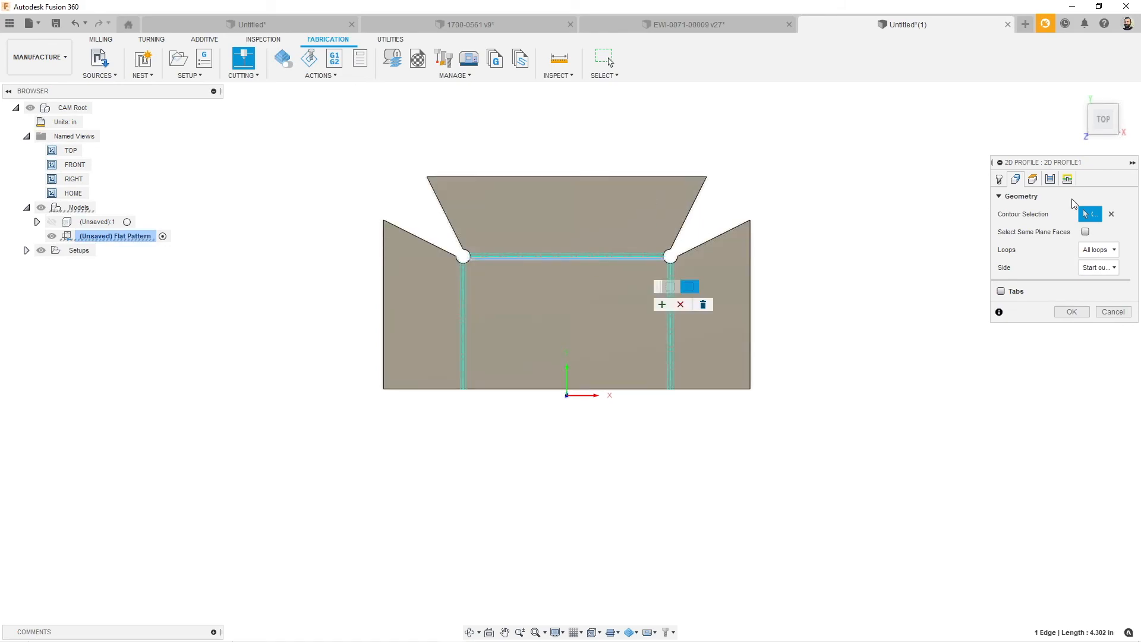
click(1111, 214)
click(580, 226)
click(1071, 311)
click(226, 224)
click(357, 168)
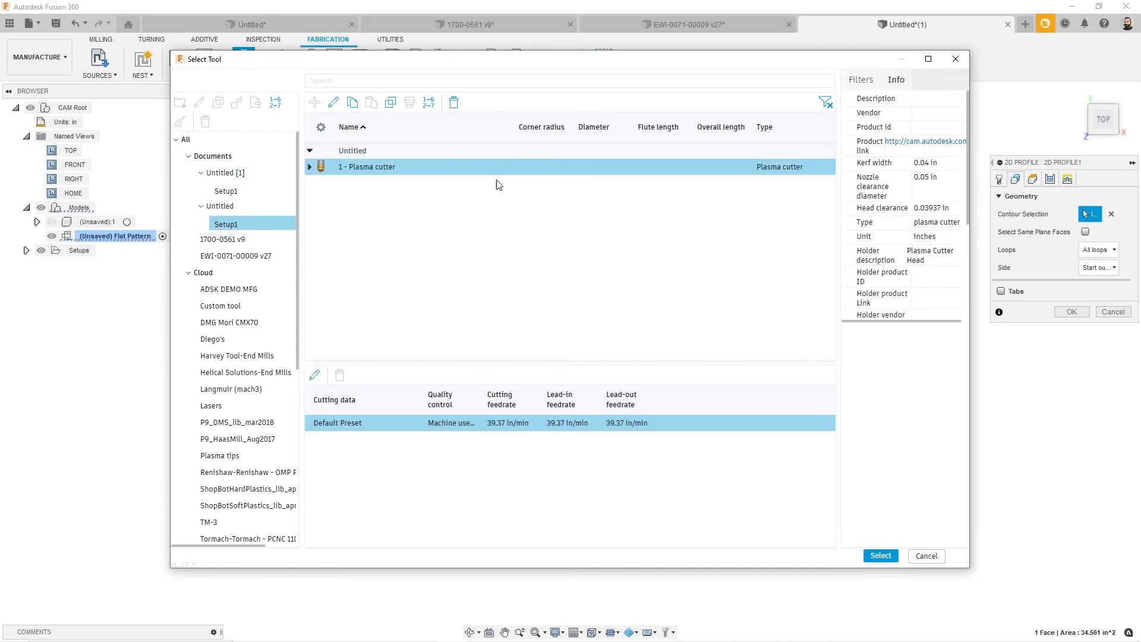
click(880, 555)
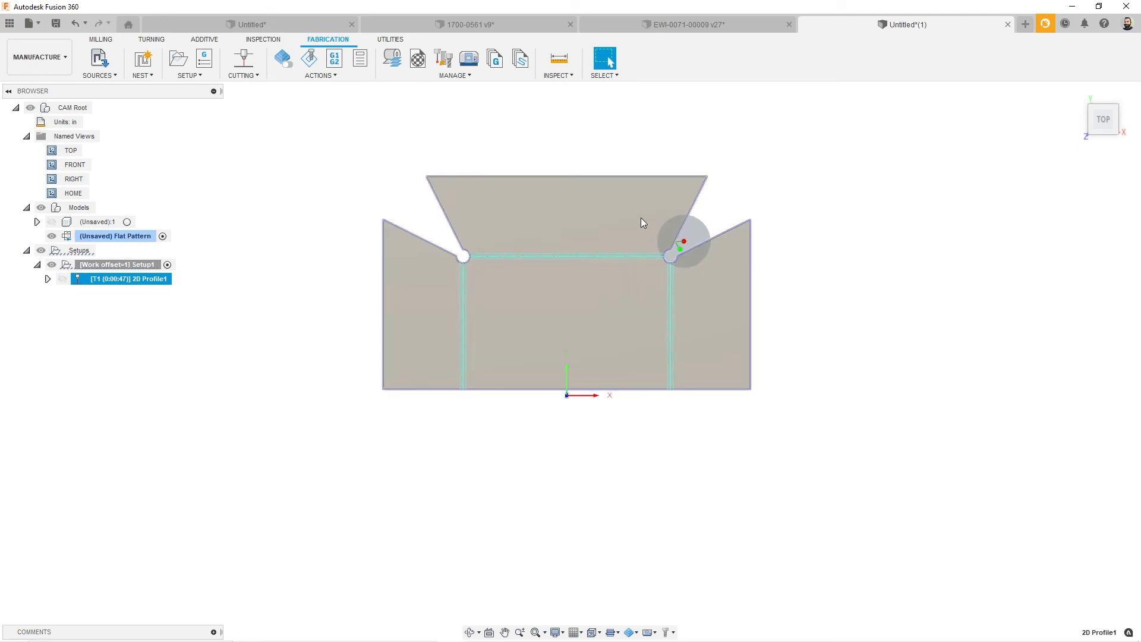
Switch to the 1700-0561 v9 design and examine the nested parts on Sheet.280 at an angle
click(433, 24)
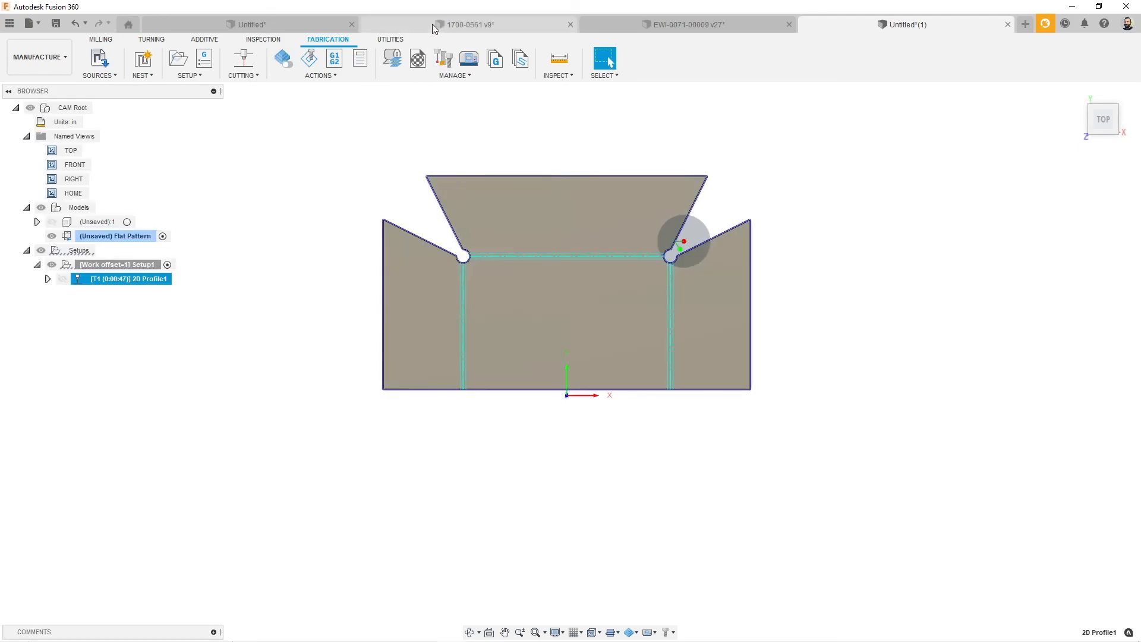
shift+middle_drag(407, 463, 495, 429)
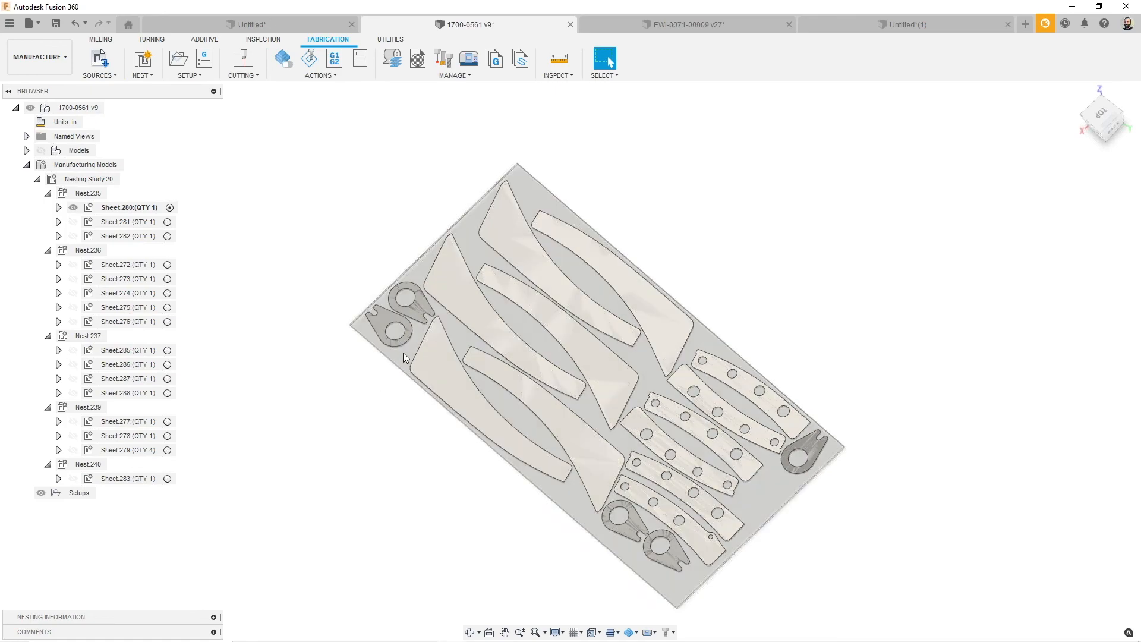
shift+middle_drag(362, 424, 370, 432)
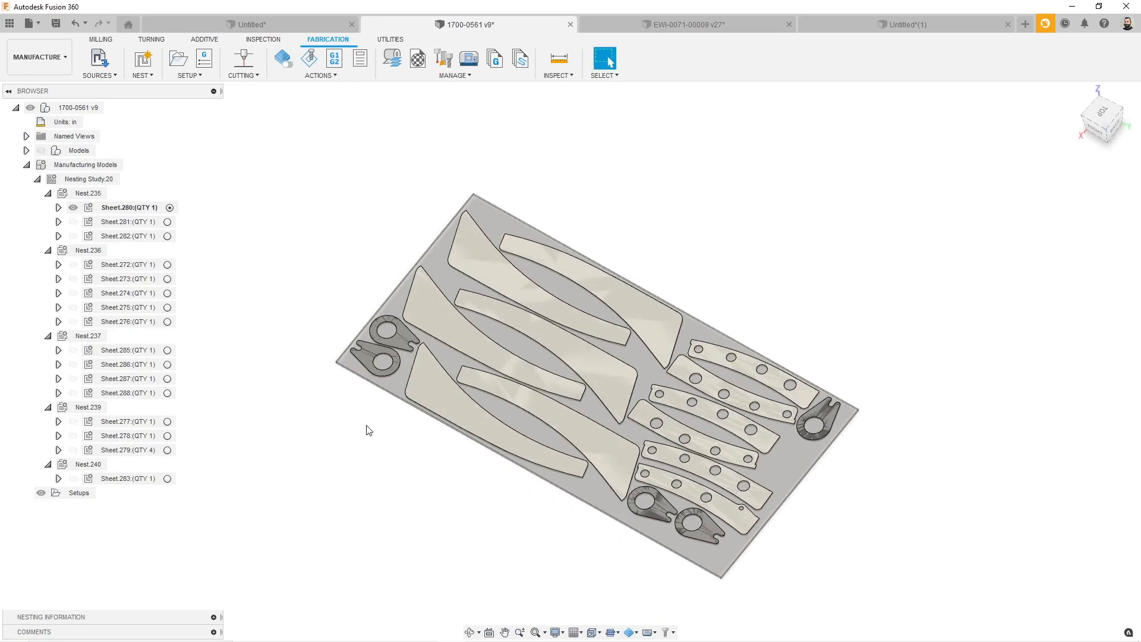